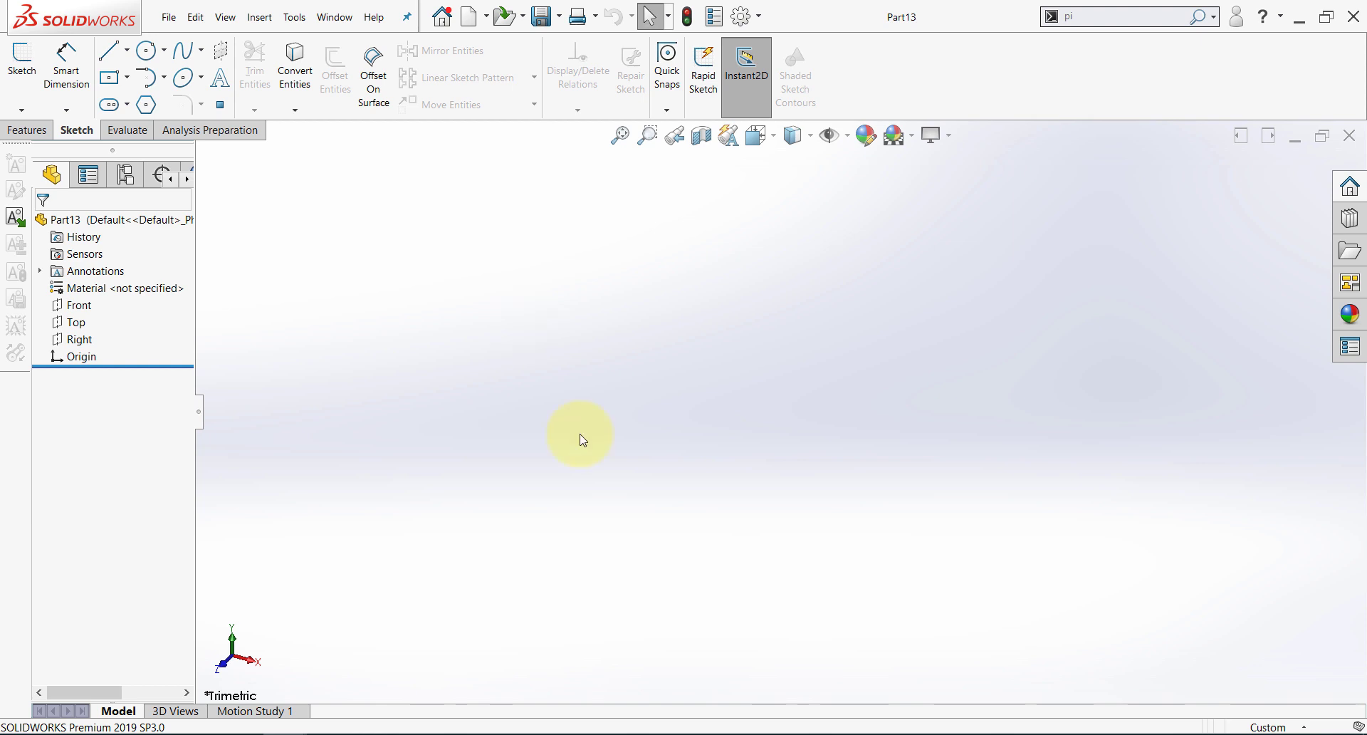
- Start a sketch on the Front plane and draw a corner rectangle left of the origin
click(79, 305)
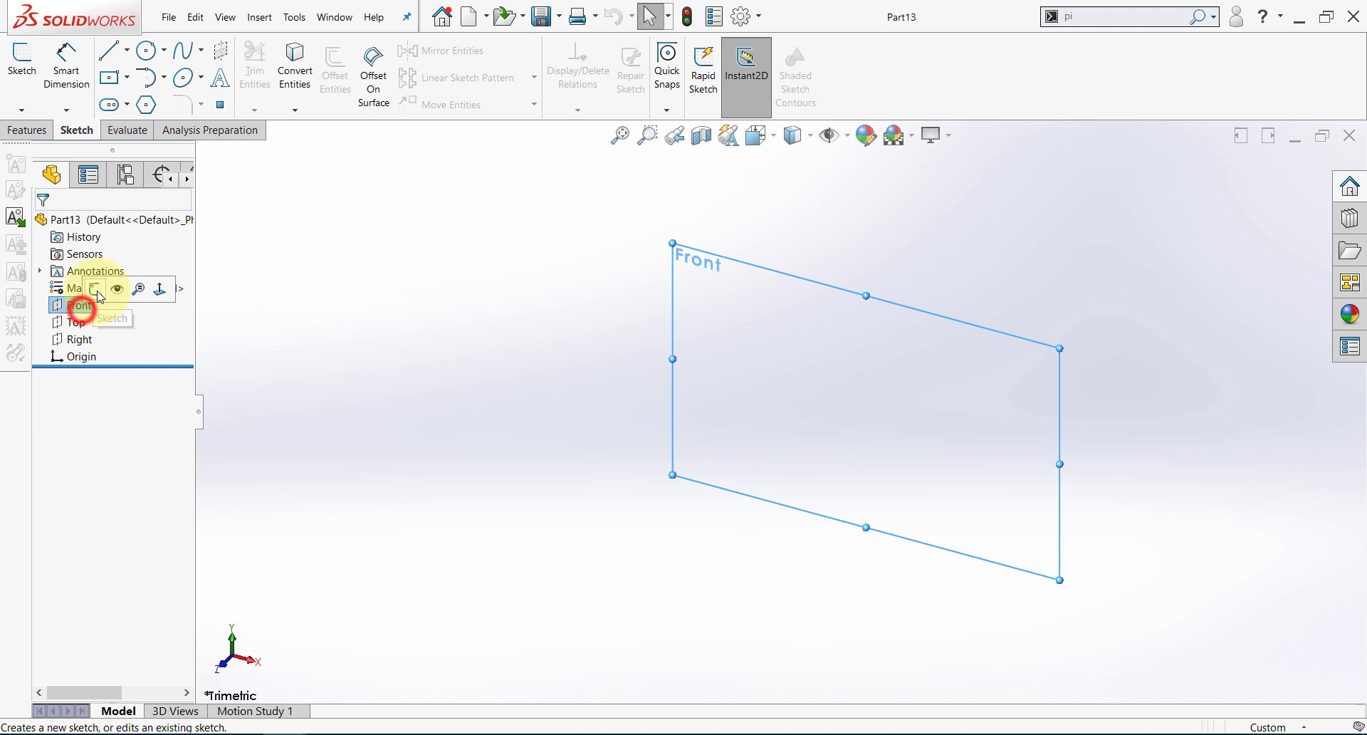
click(97, 289)
click(482, 219)
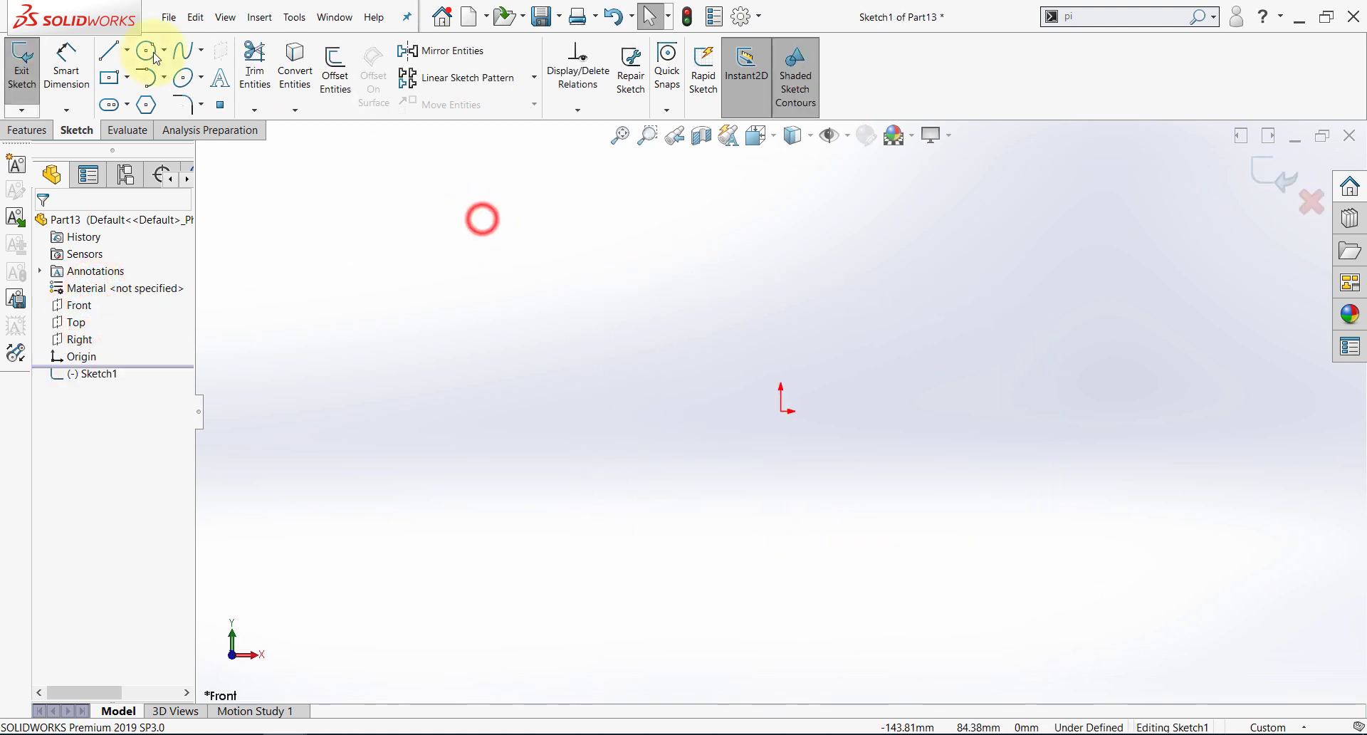
click(127, 77)
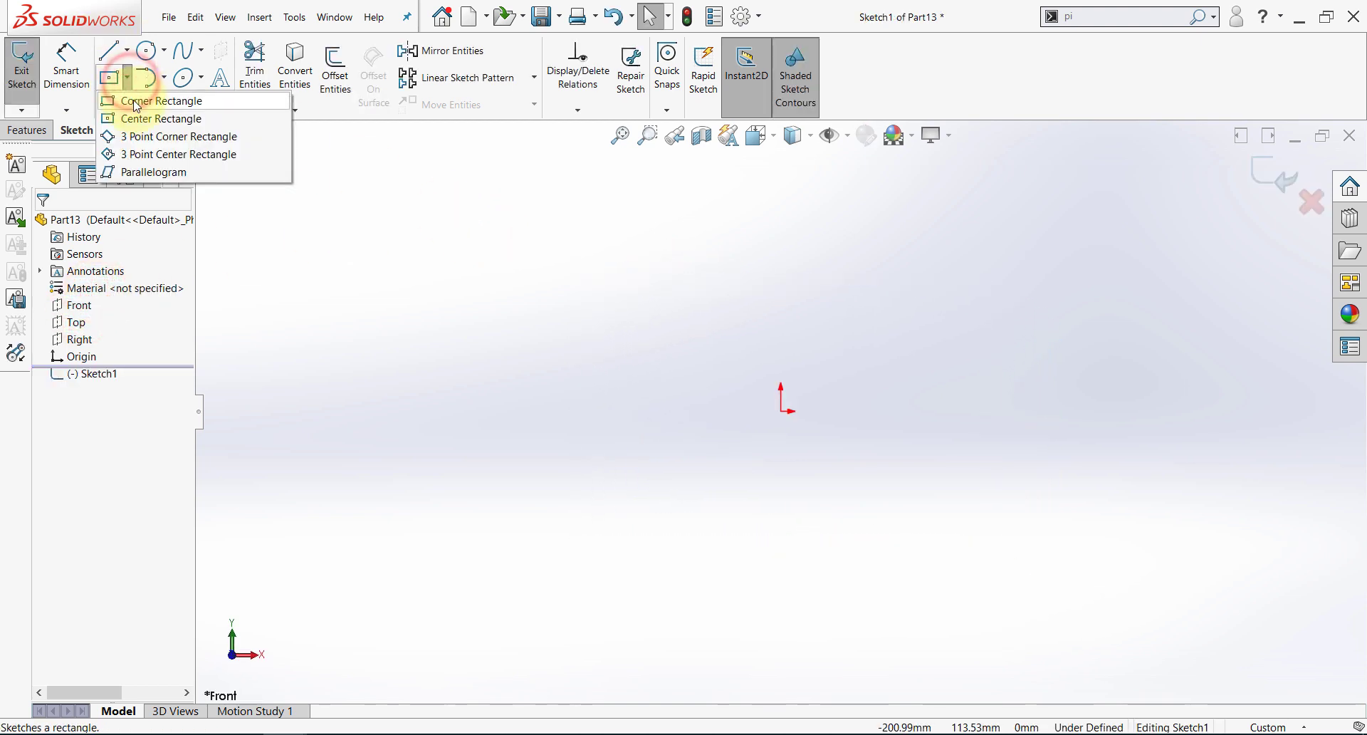
click(133, 100)
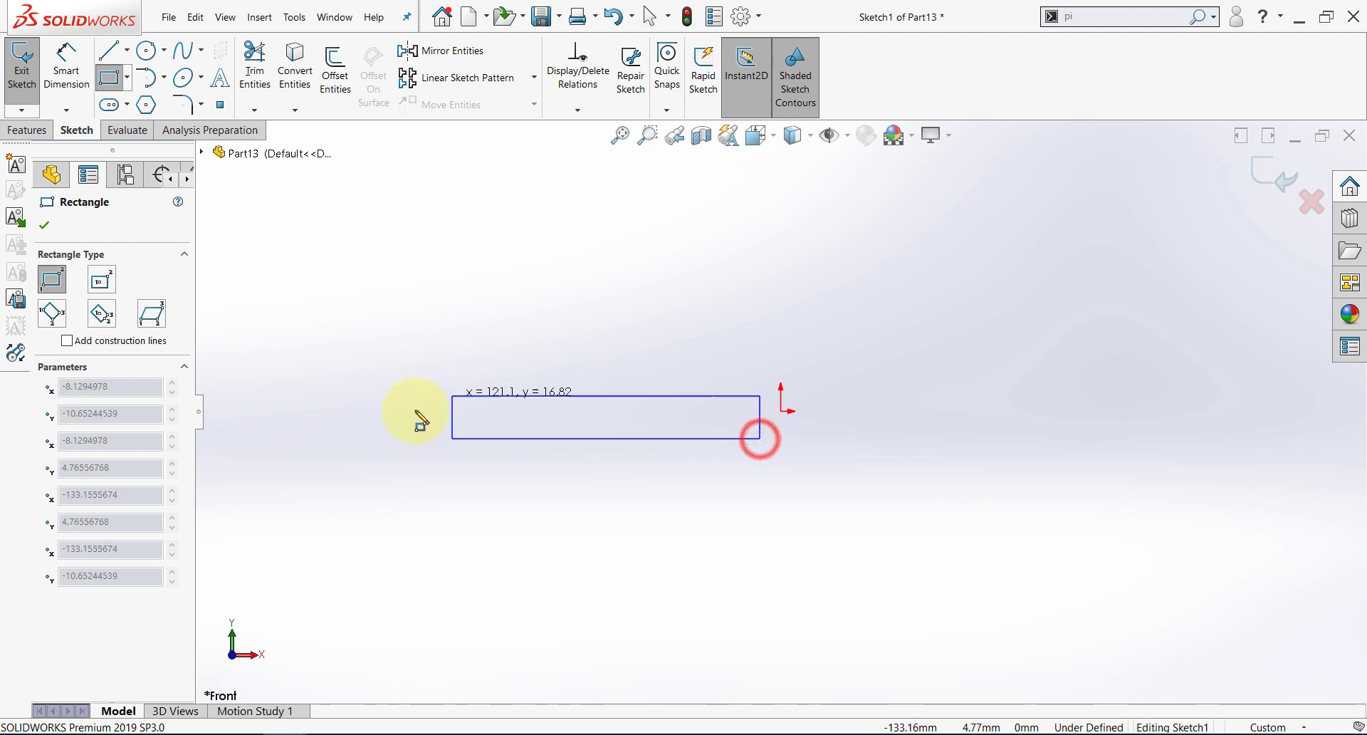
click(324, 406)
- Dimension the rectangle to 200 mm long and 15 mm tall
click(66, 69)
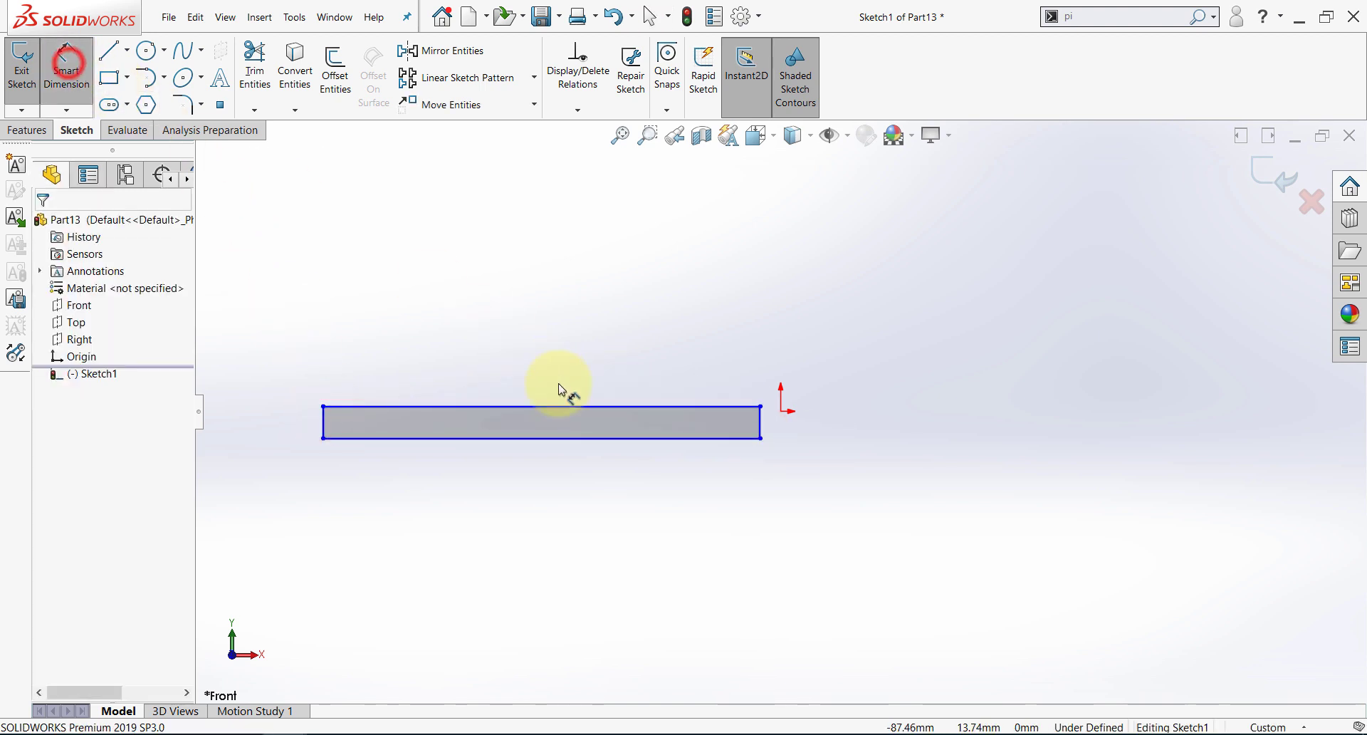
click(552, 407)
click(540, 483)
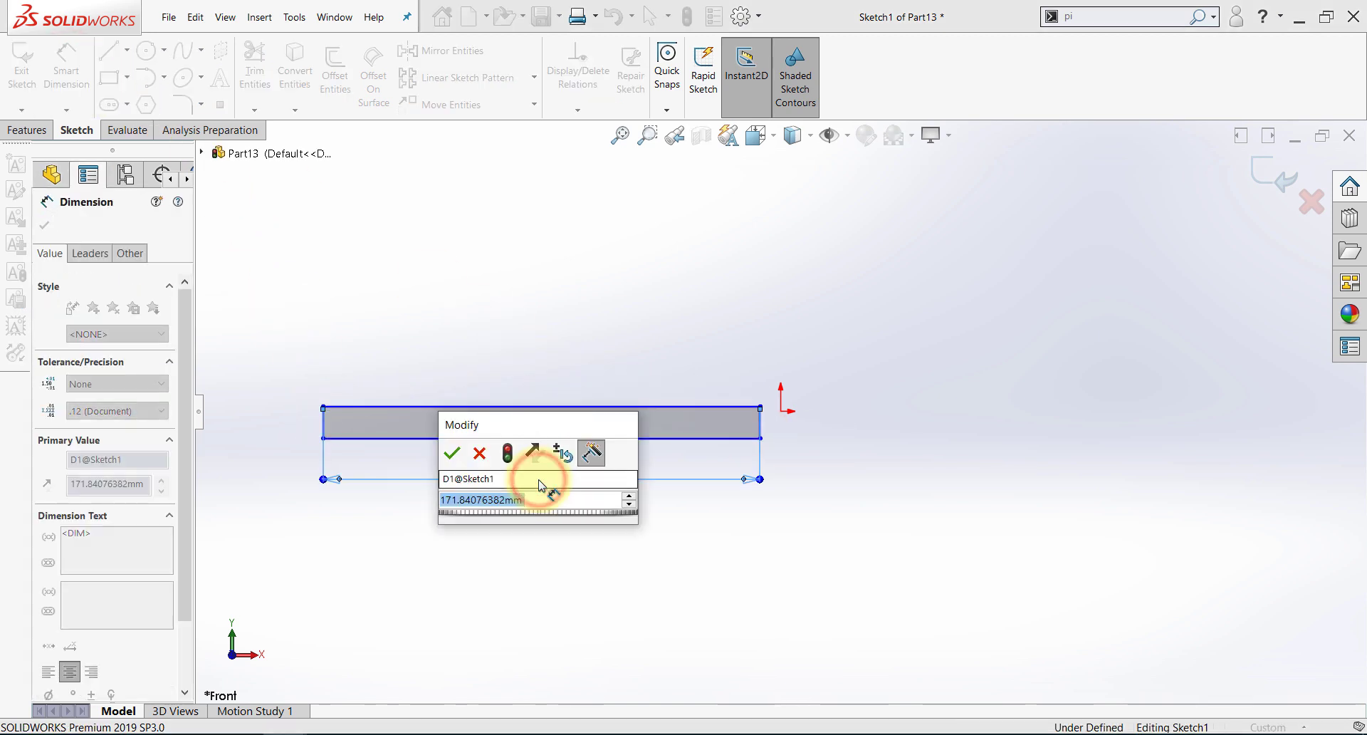
text(200)
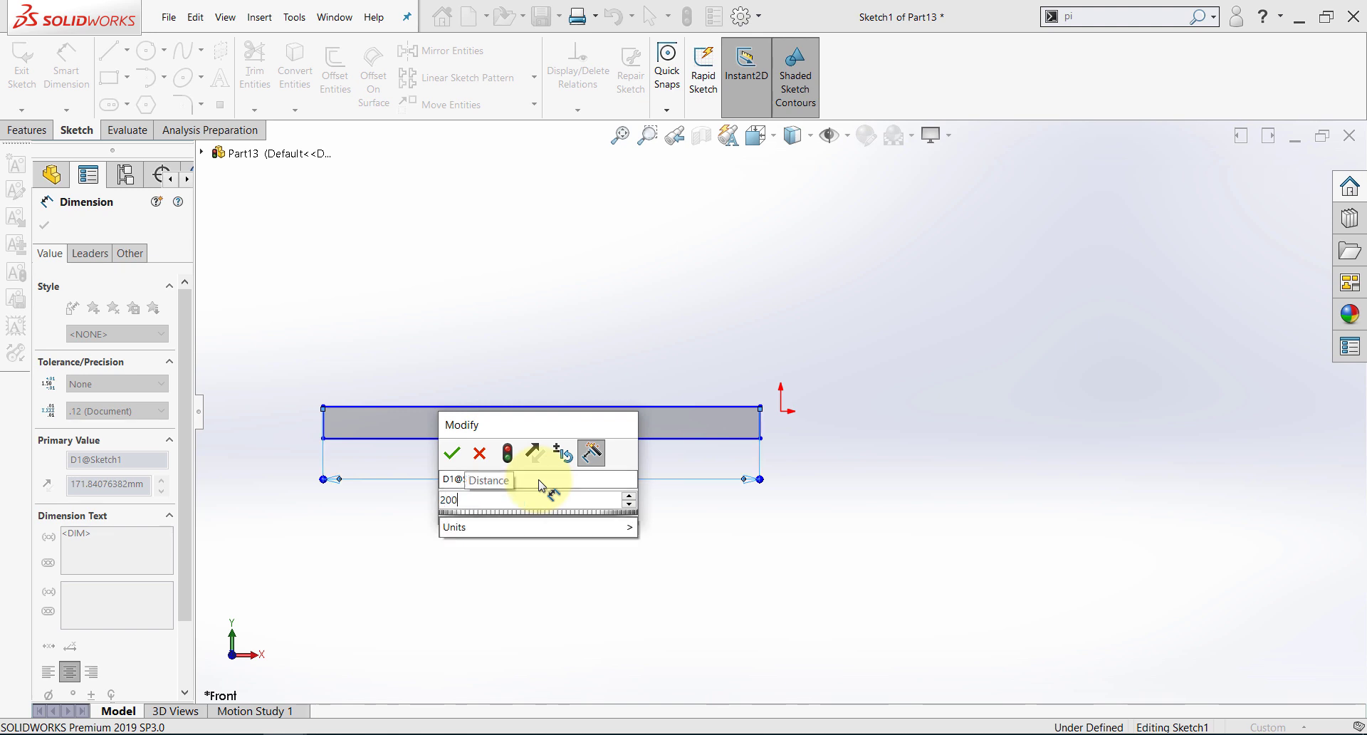
key(Return)
click(325, 423)
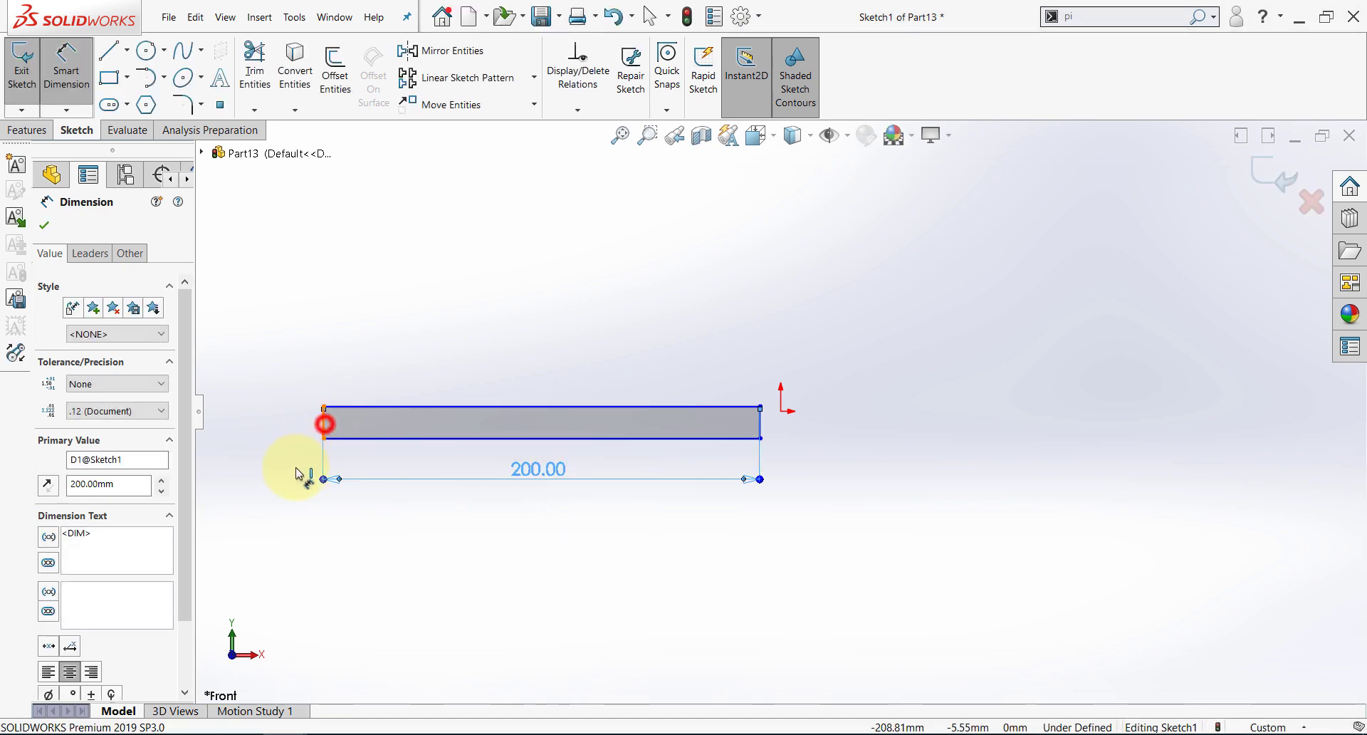
click(288, 497)
text(15)
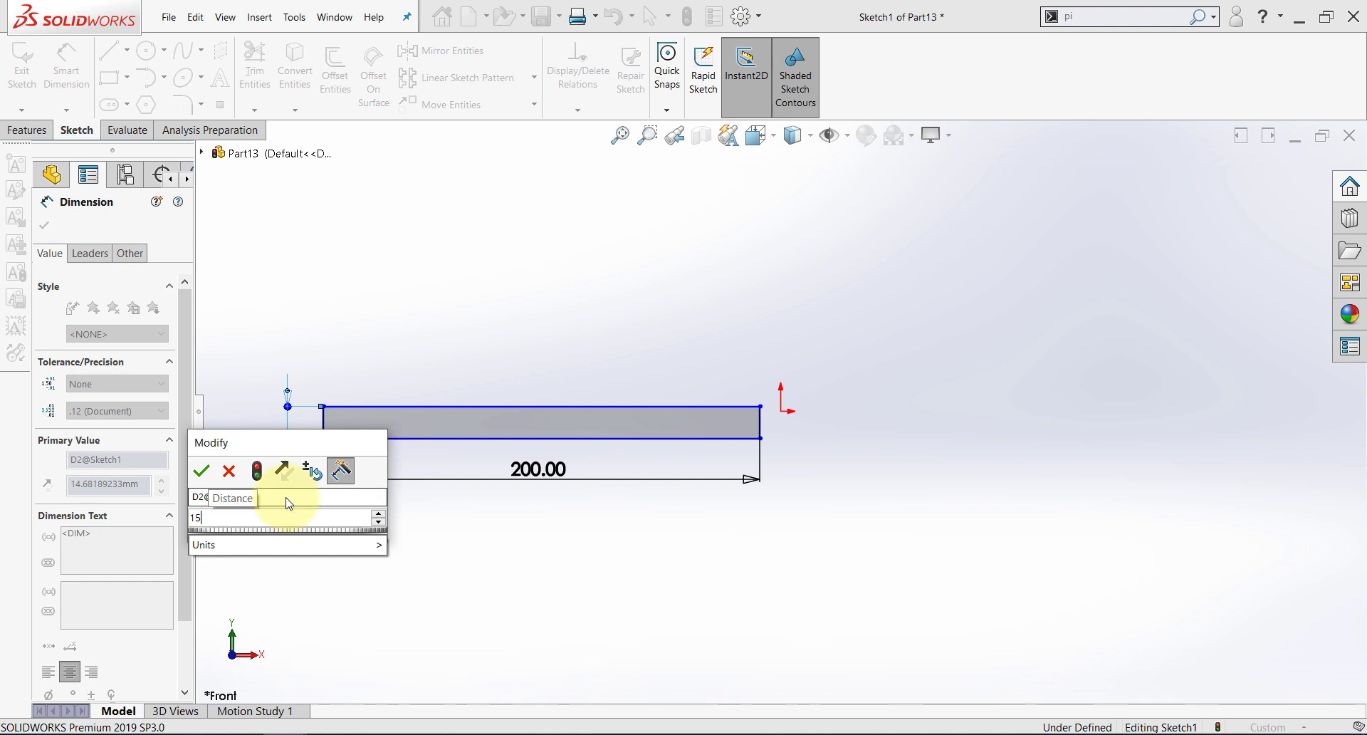
key(Return)
key(Escape)
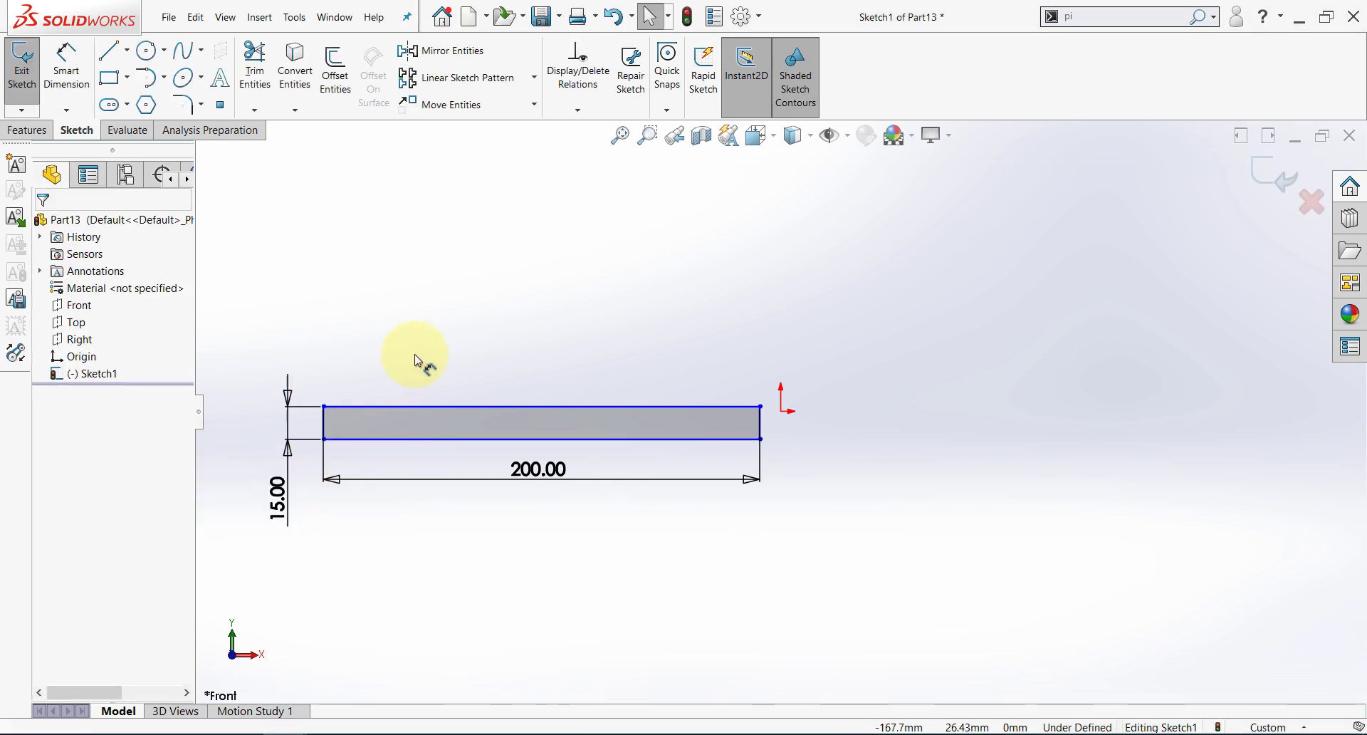
- Turn the rectangle and its dimensions into a block
drag(772, 391, 258, 559)
click(5, 138)
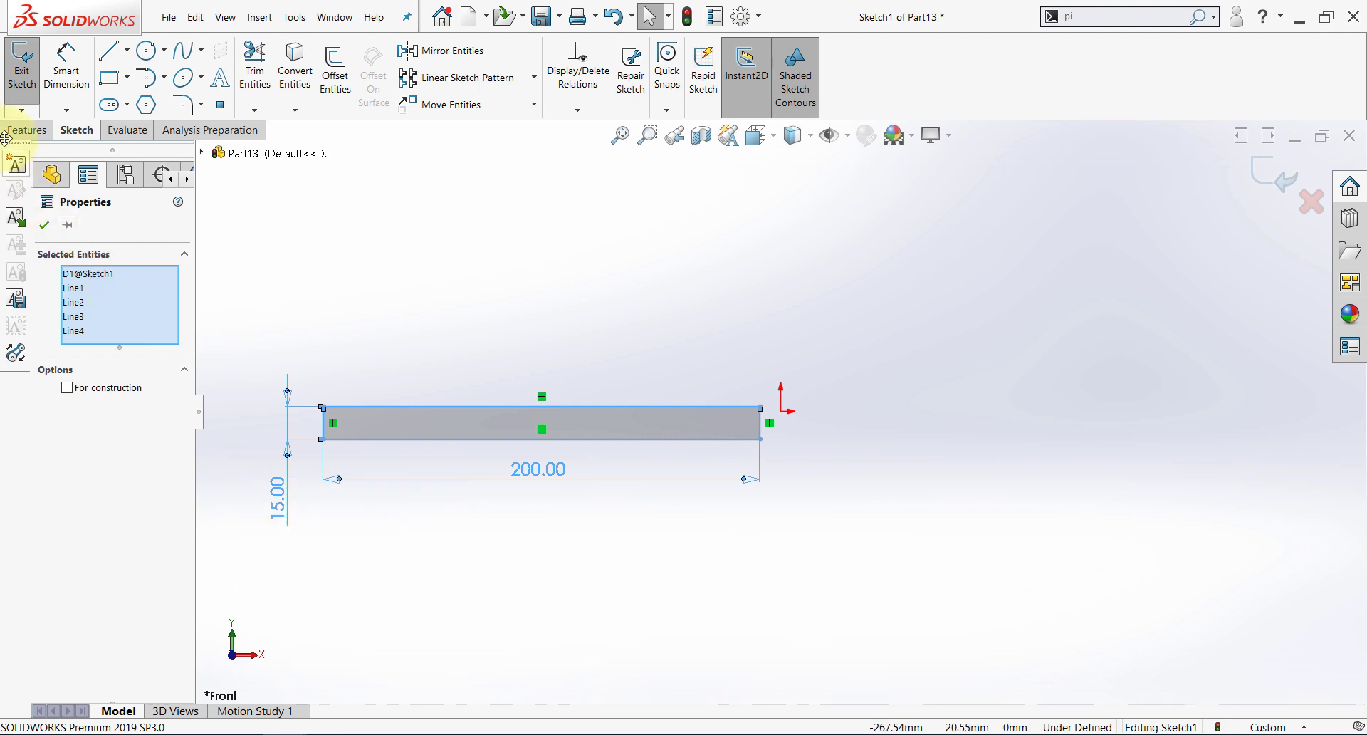
click(16, 166)
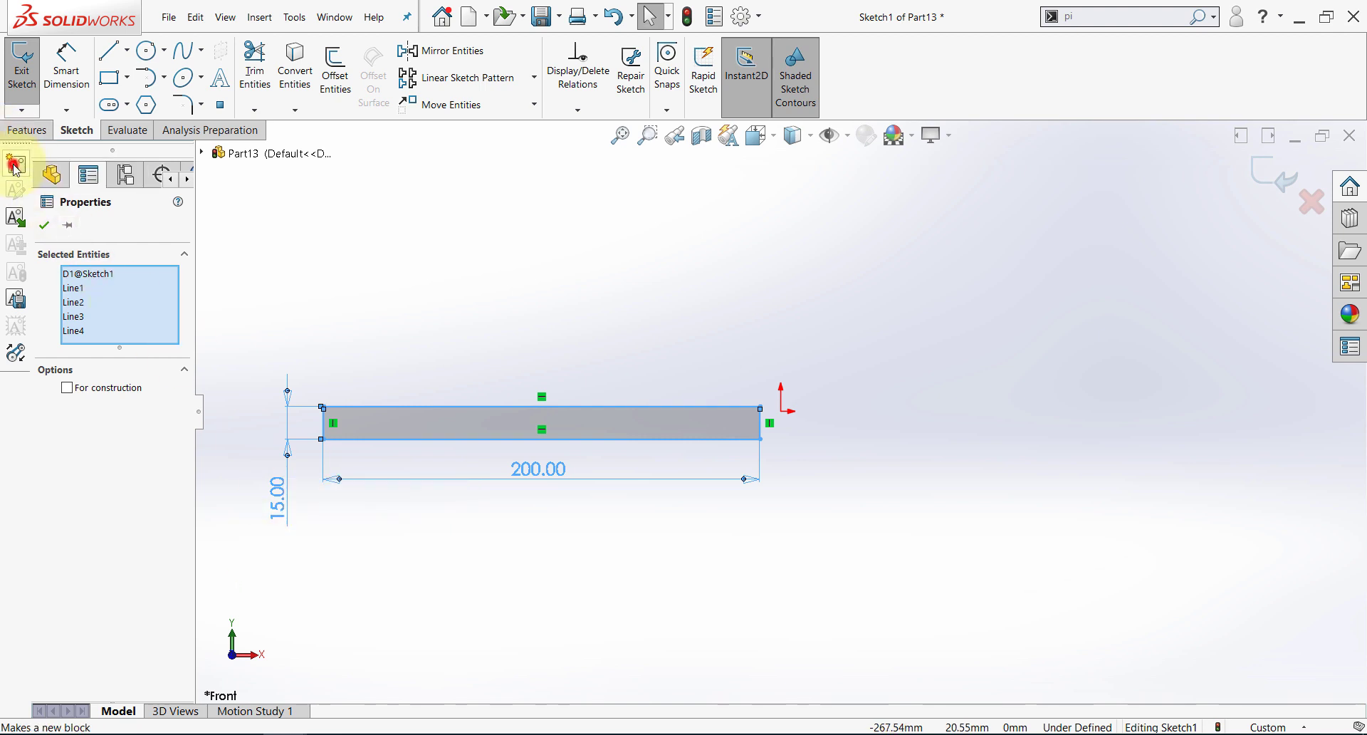
click(45, 225)
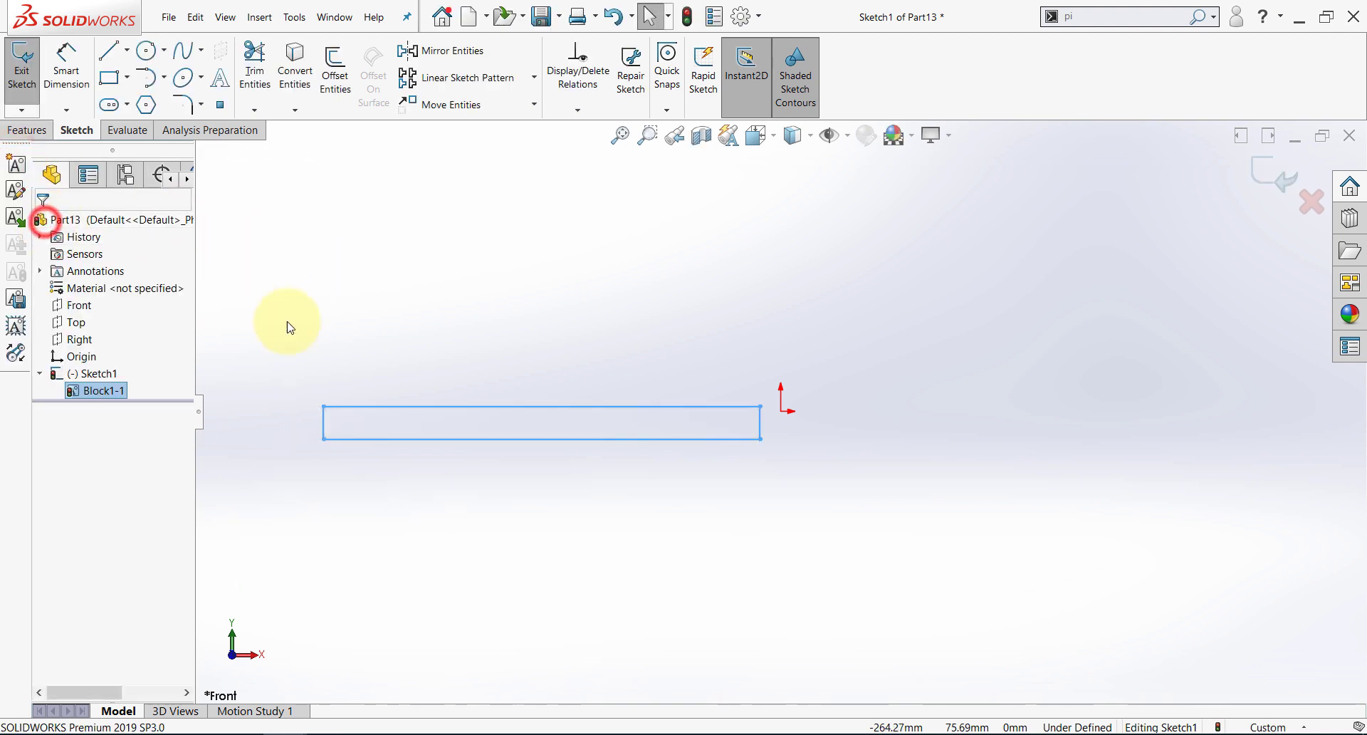
- Move the rectangle block down and to the left
click(475, 334)
drag(325, 441, 276, 527)
click(331, 584)
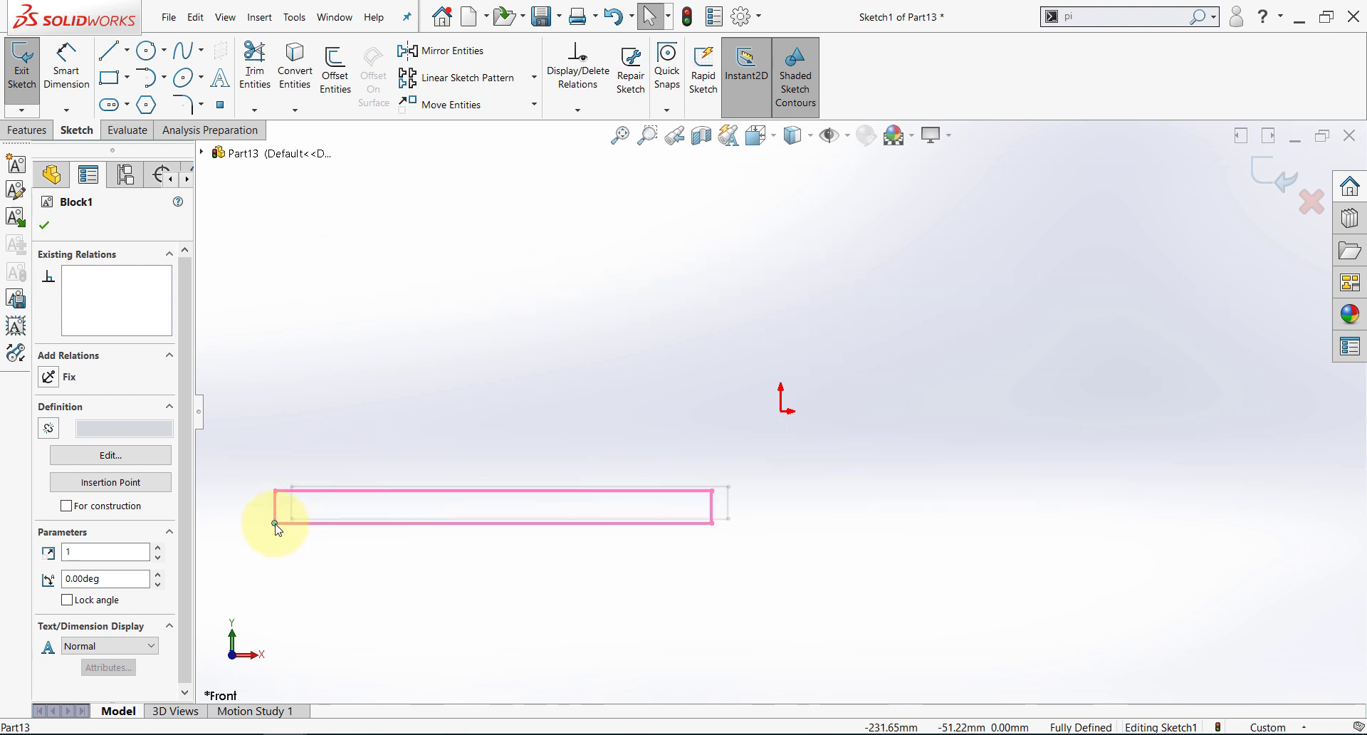
click(318, 586)
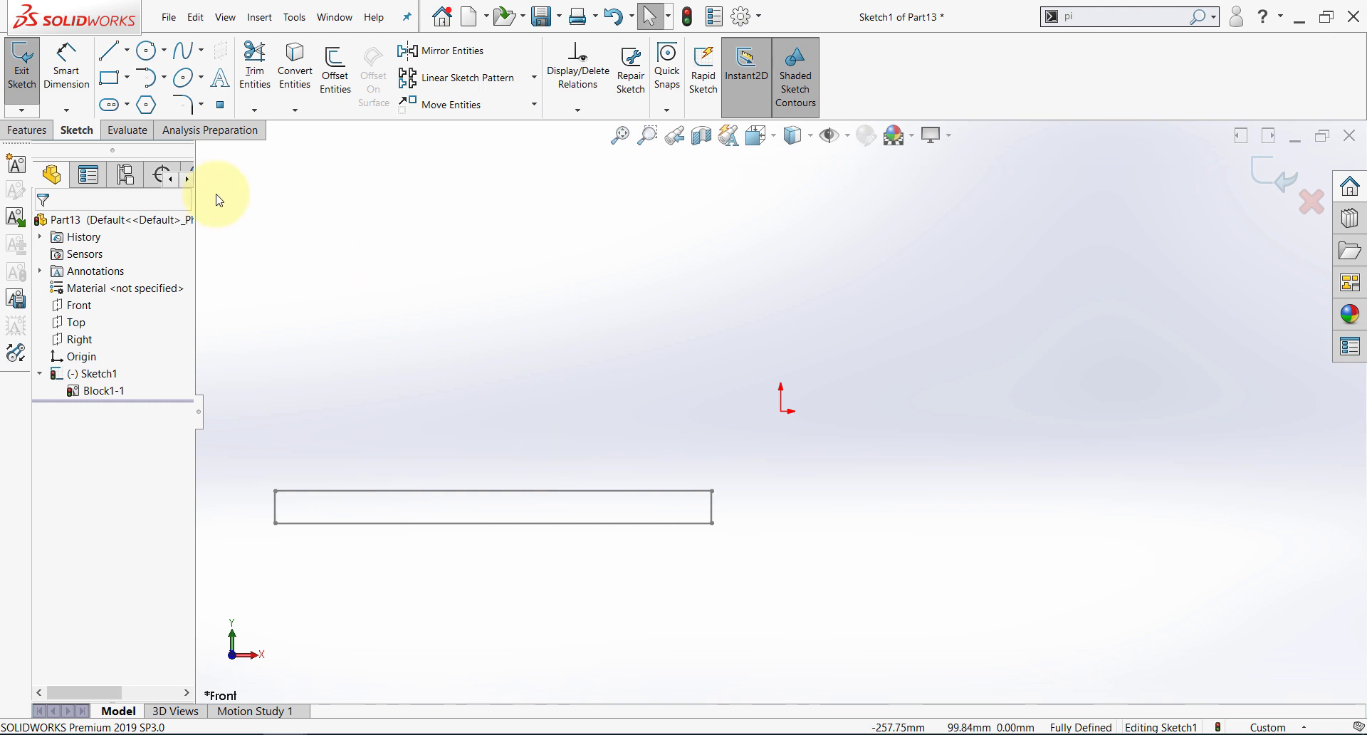
- Draw a circle above the bar and dimension its diameter to 40 mm
click(145, 51)
click(544, 281)
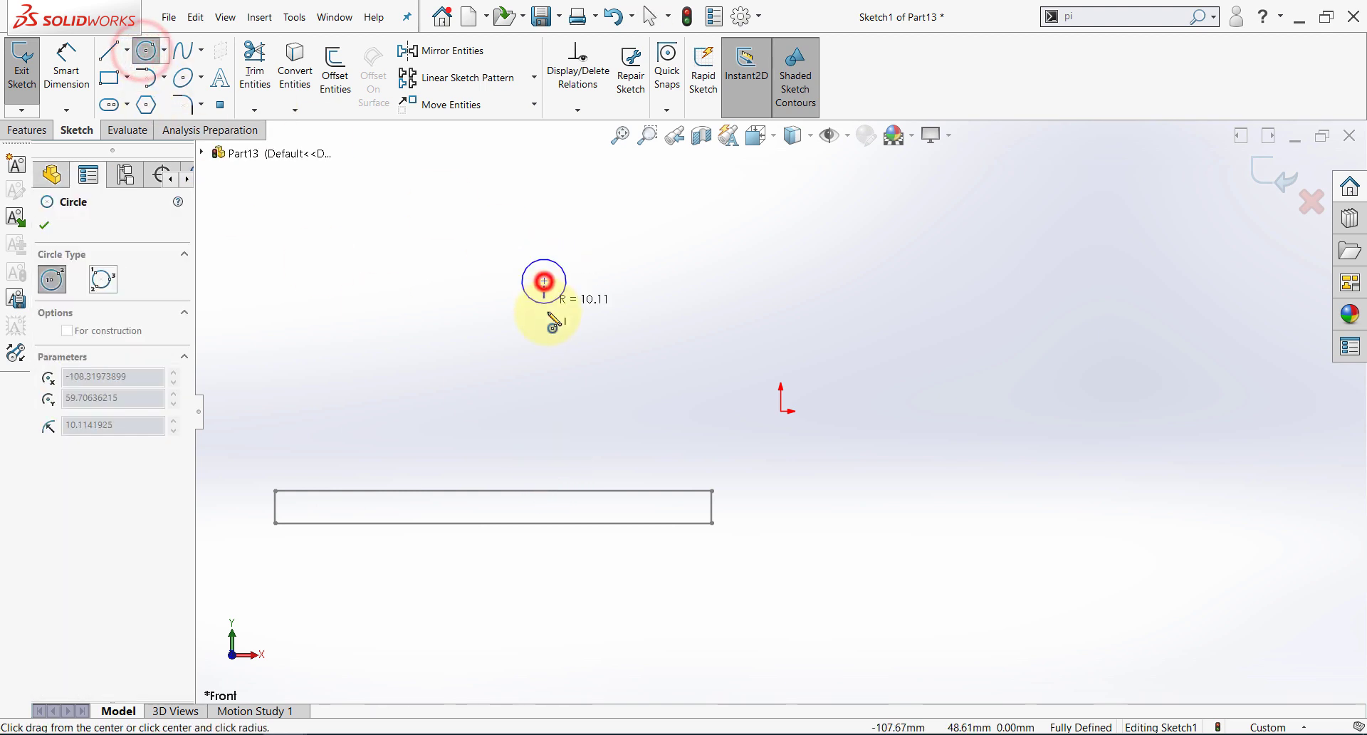
click(550, 324)
key(Escape)
click(66, 64)
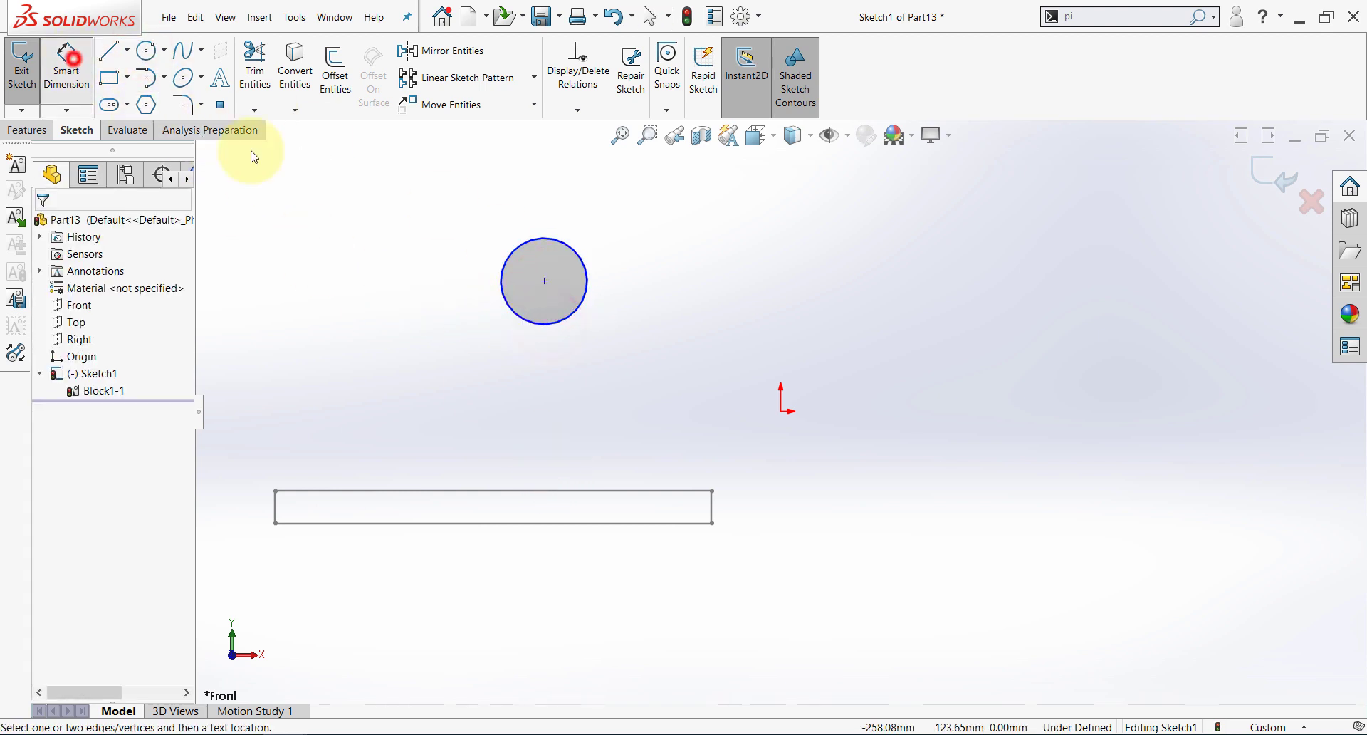
click(586, 290)
click(653, 292)
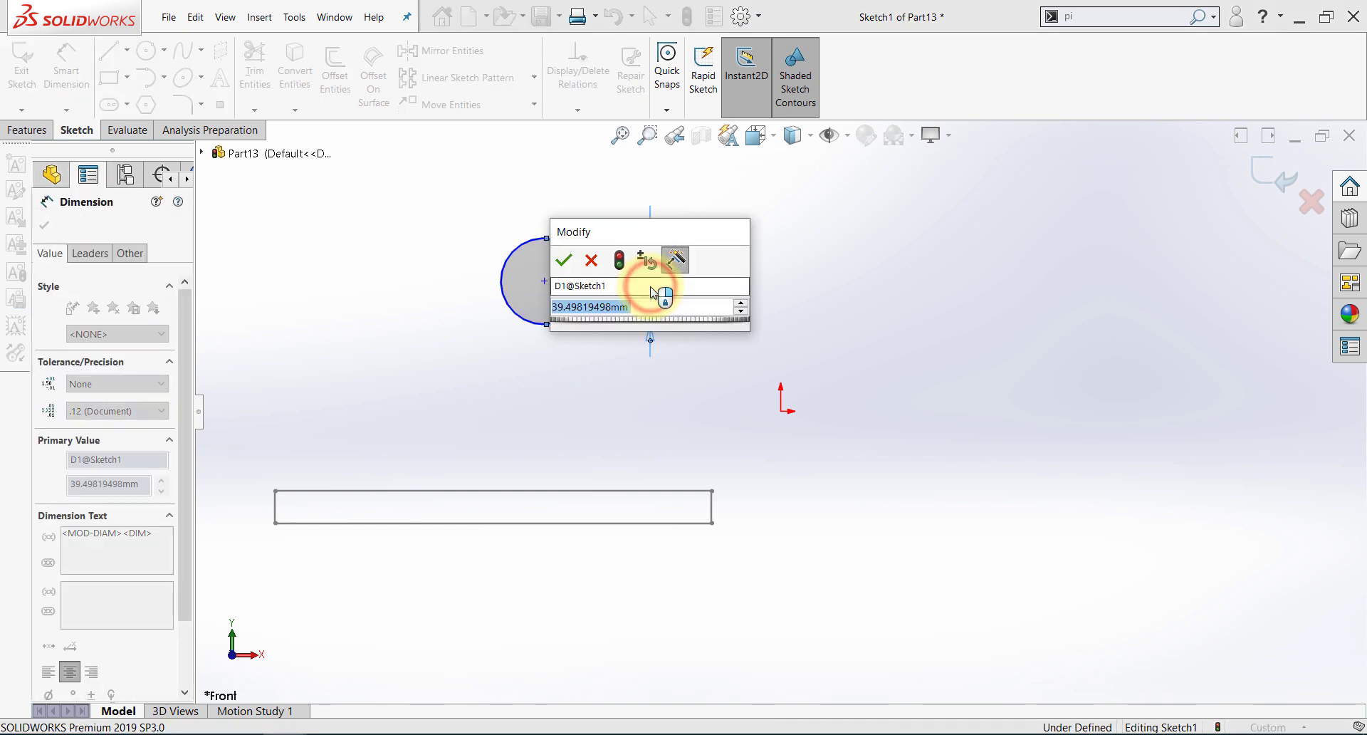
text(40)
key(Return)
key(Escape)
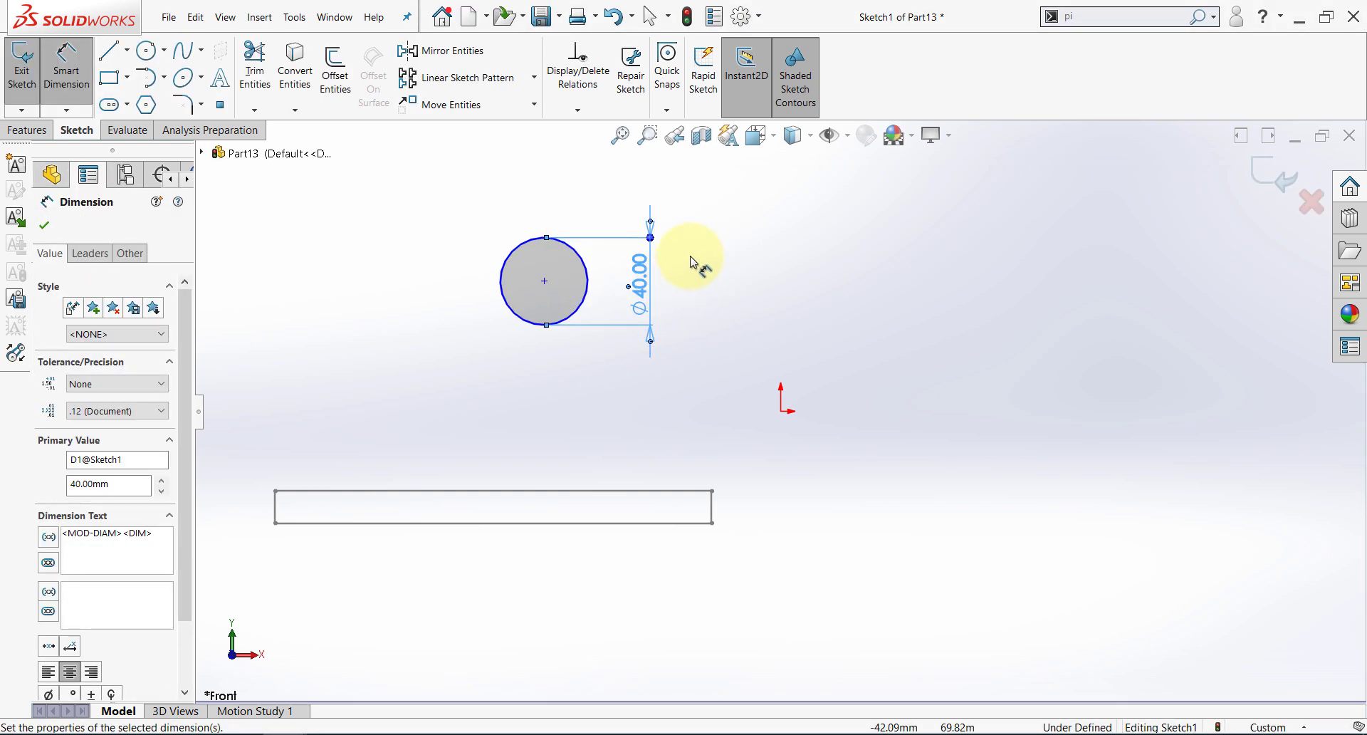
- Make the circle and its diameter dimension into a block
drag(688, 206, 452, 382)
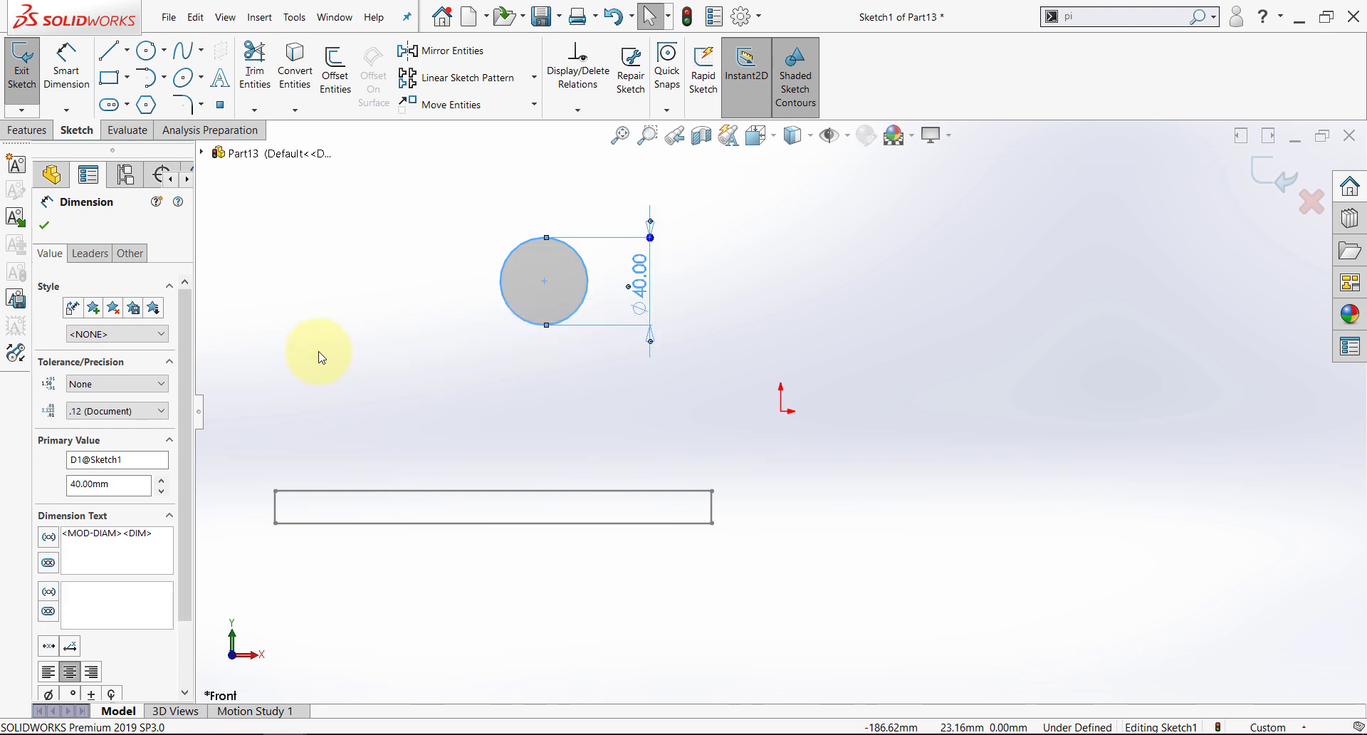
click(20, 167)
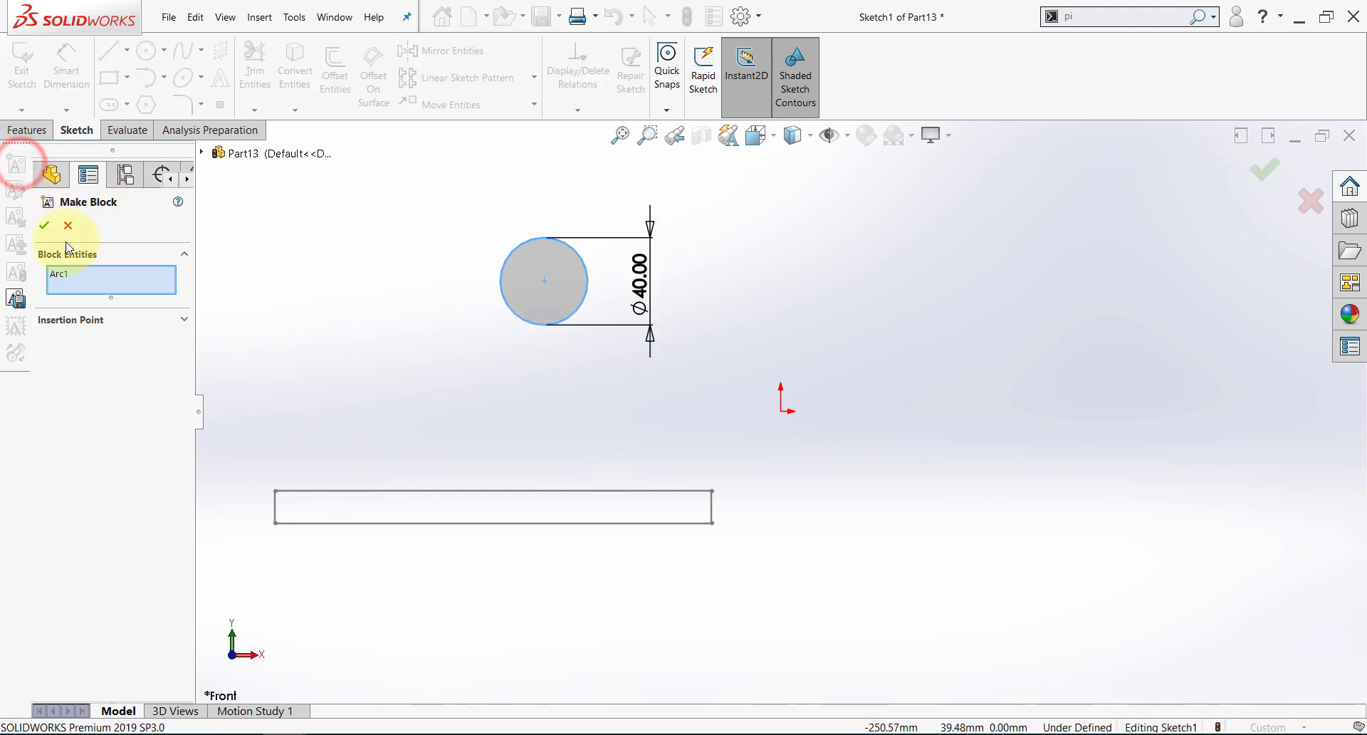
click(44, 227)
- Add a Traction relation between the circle block and the bar's top edge
click(467, 369)
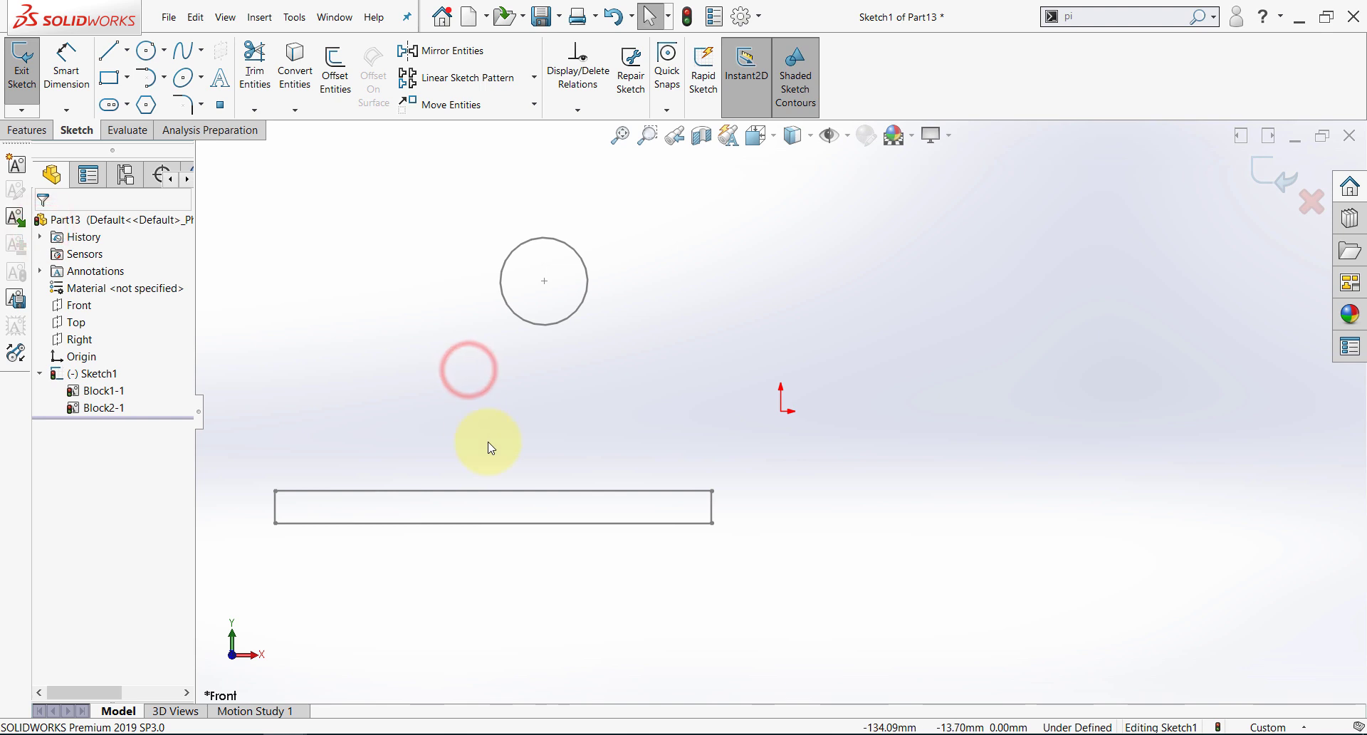
click(513, 553)
click(541, 324)
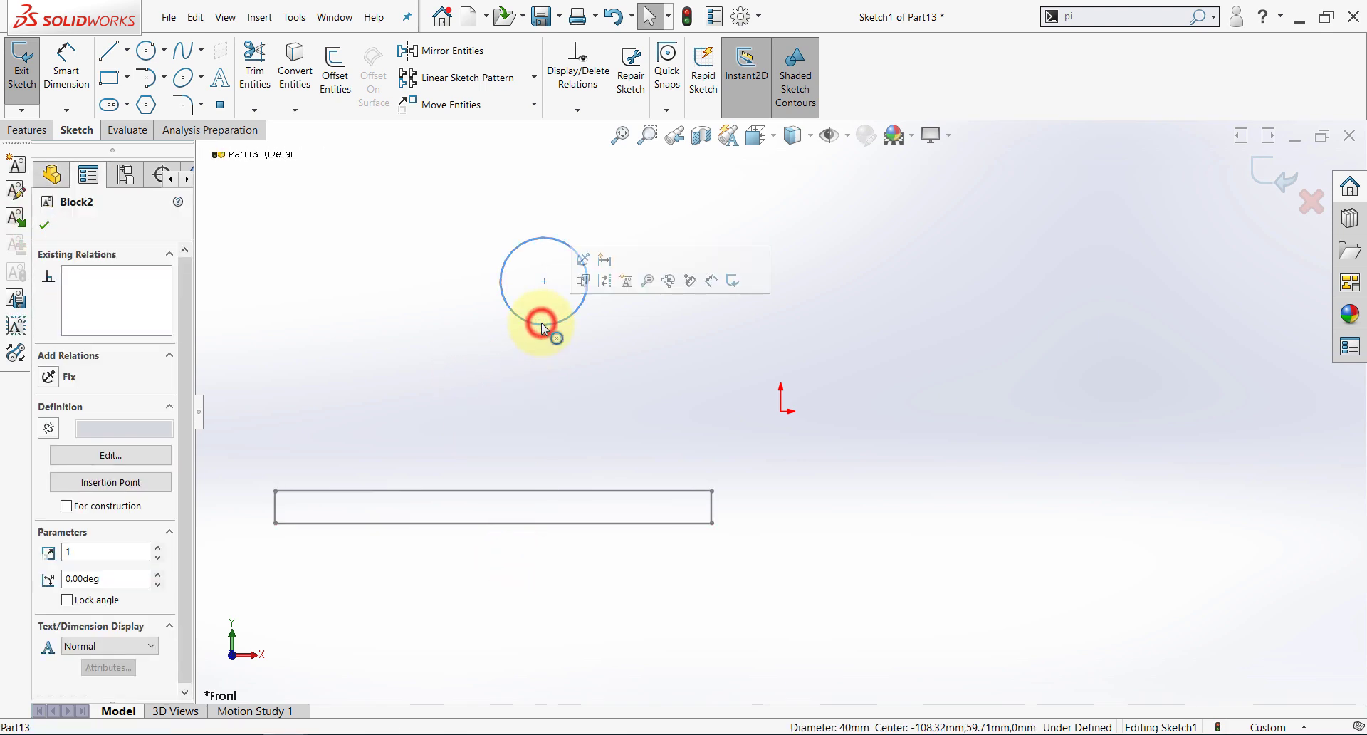
ctrl+click(546, 490)
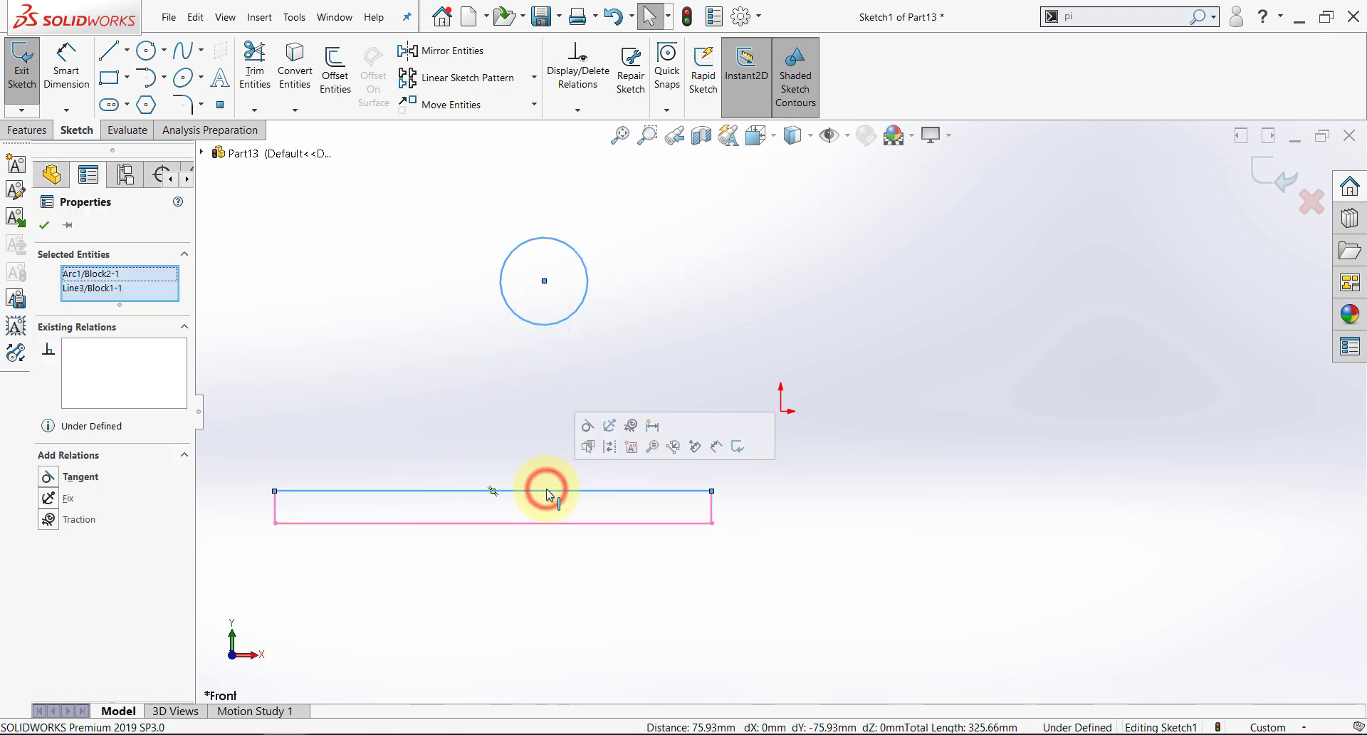
click(630, 426)
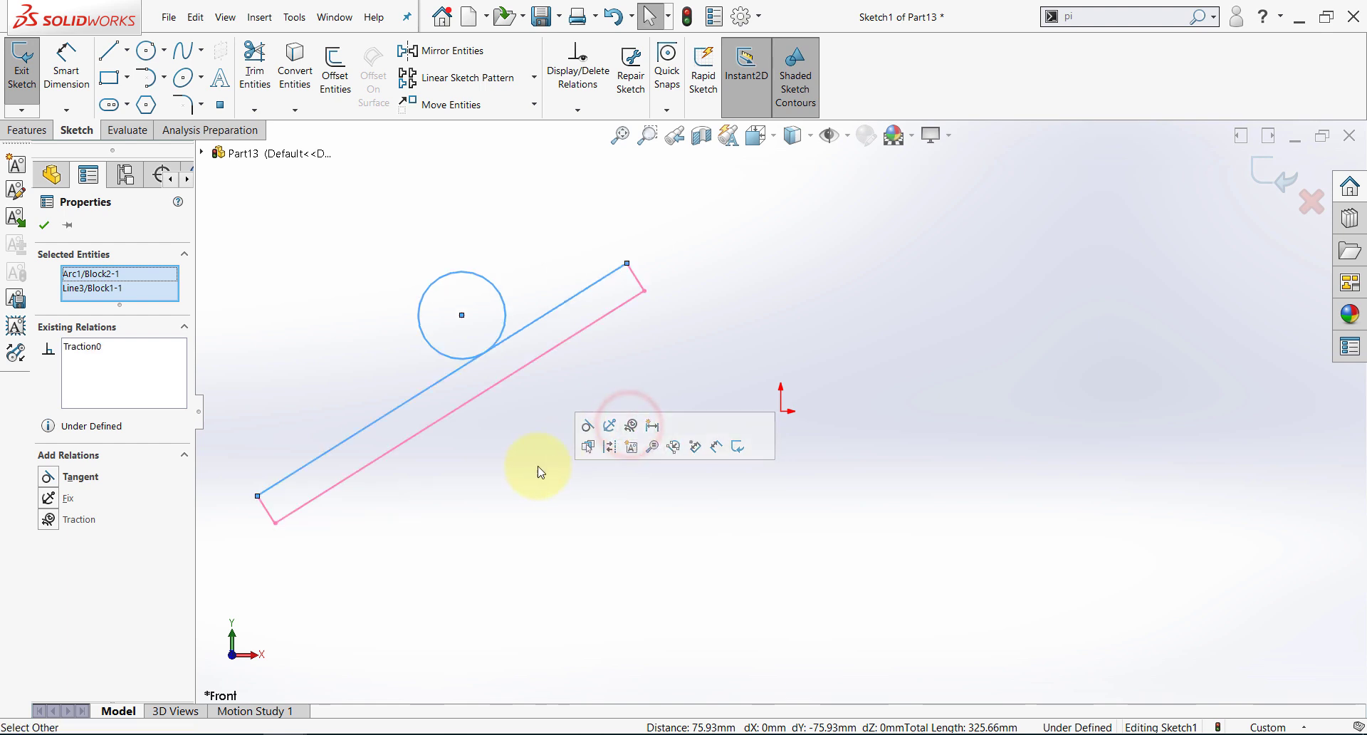
click(577, 467)
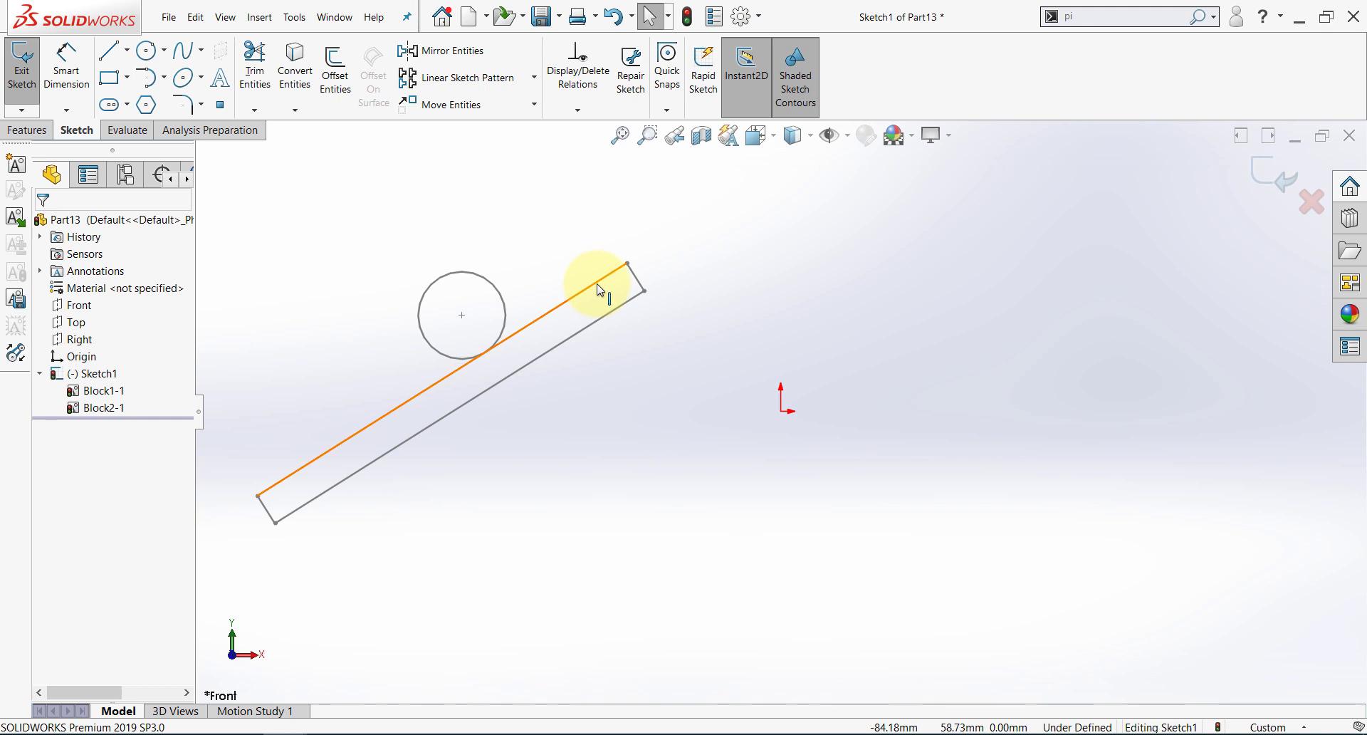
click(548, 351)
click(607, 421)
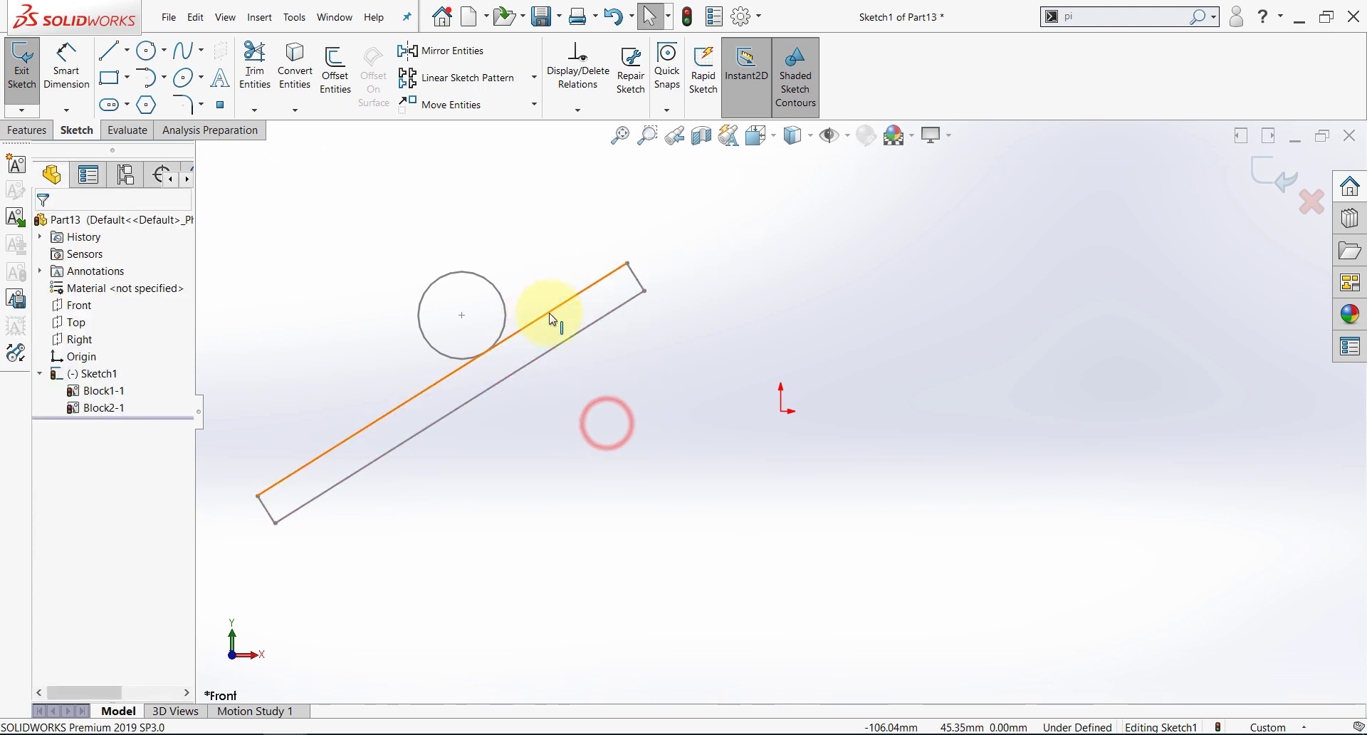
- Make the bar block level again
click(550, 315)
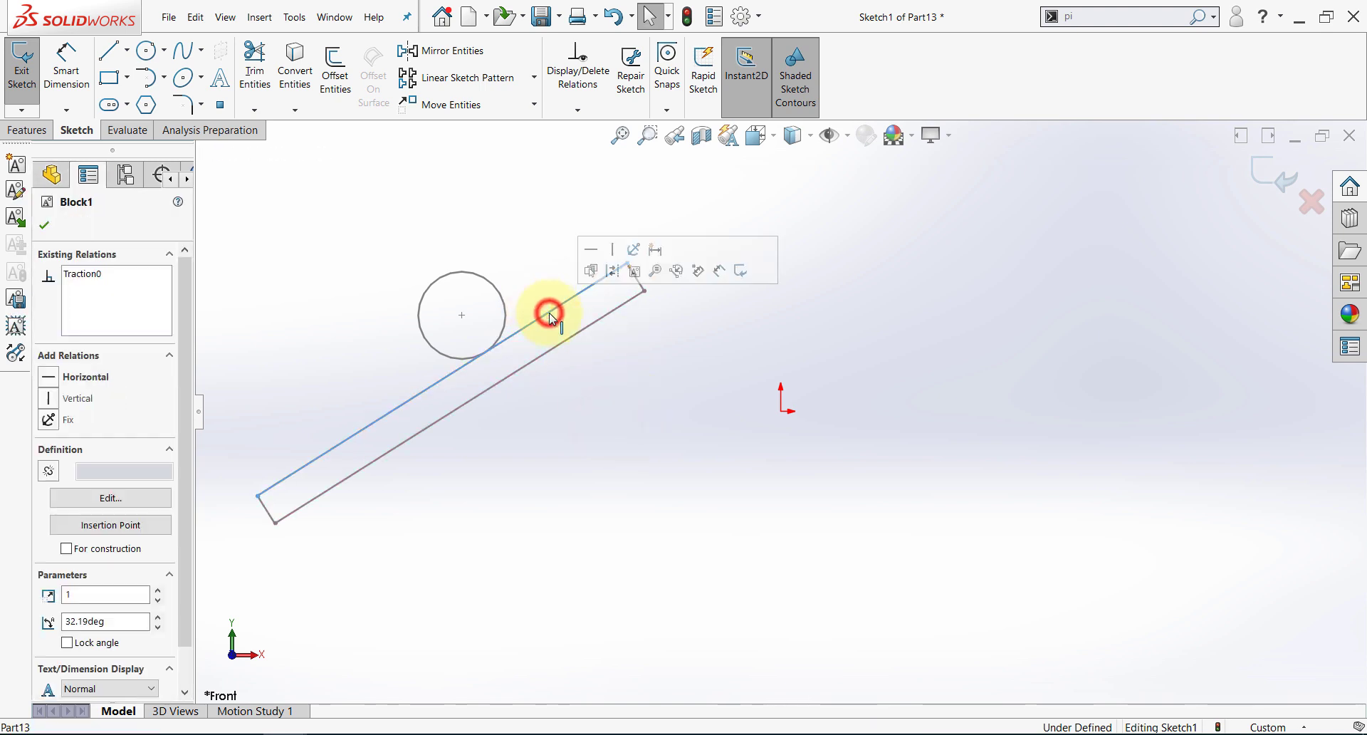
click(590, 252)
click(602, 571)
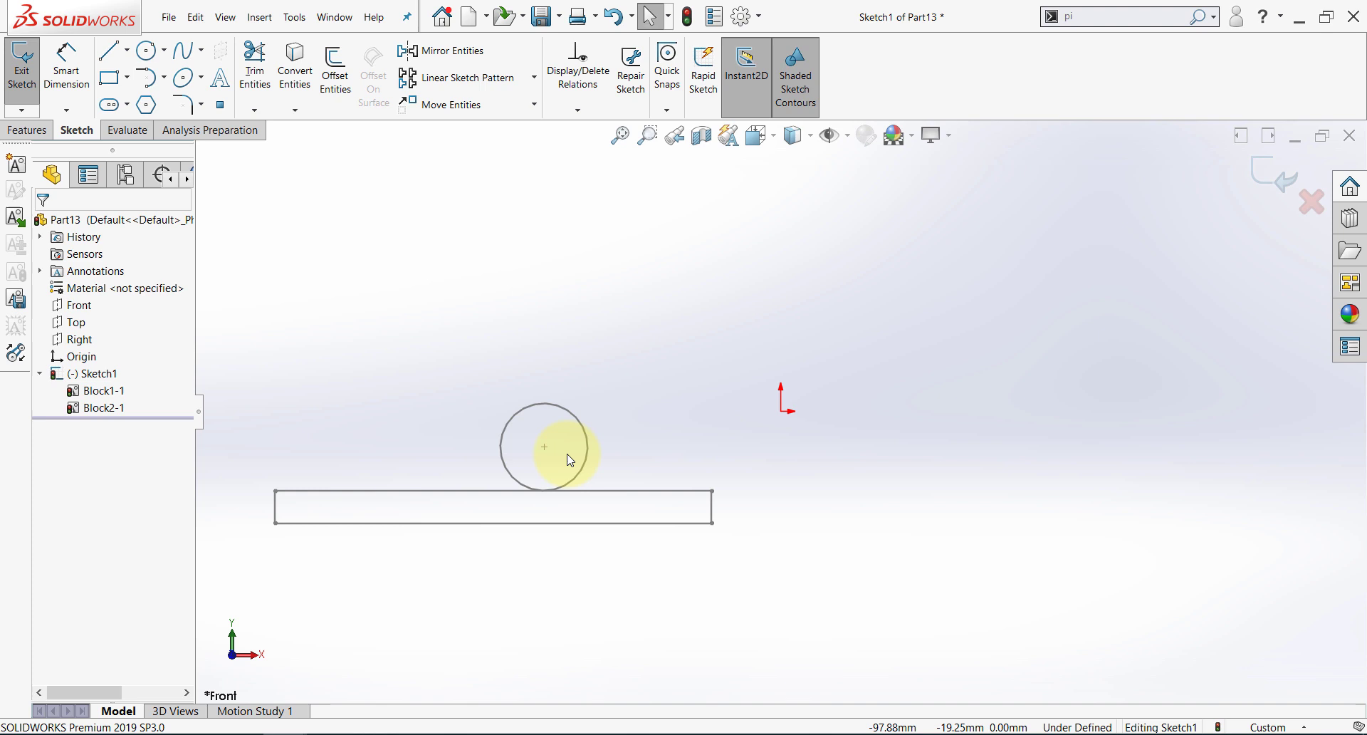
- Slide the bar right to check the circle rolls, then bring up the circle block's menu
drag(713, 491, 791, 502)
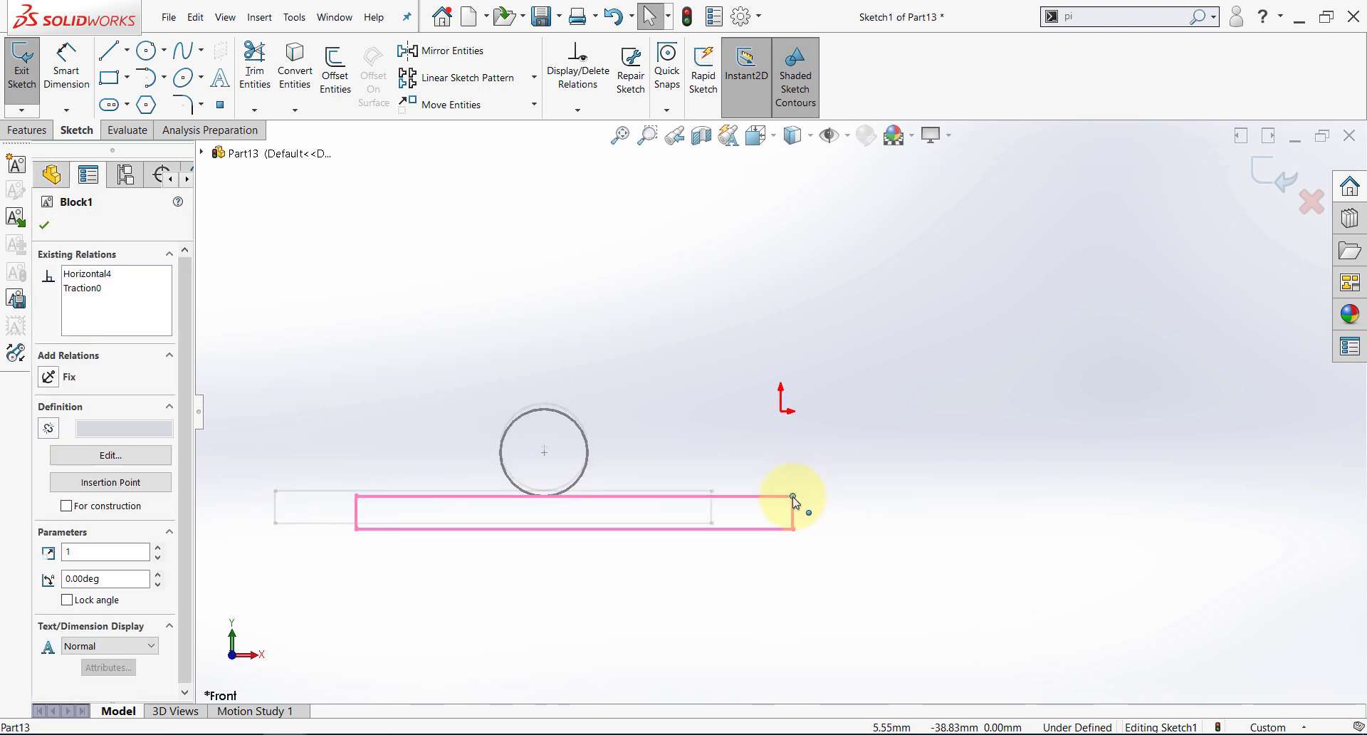
click(545, 549)
click(545, 409)
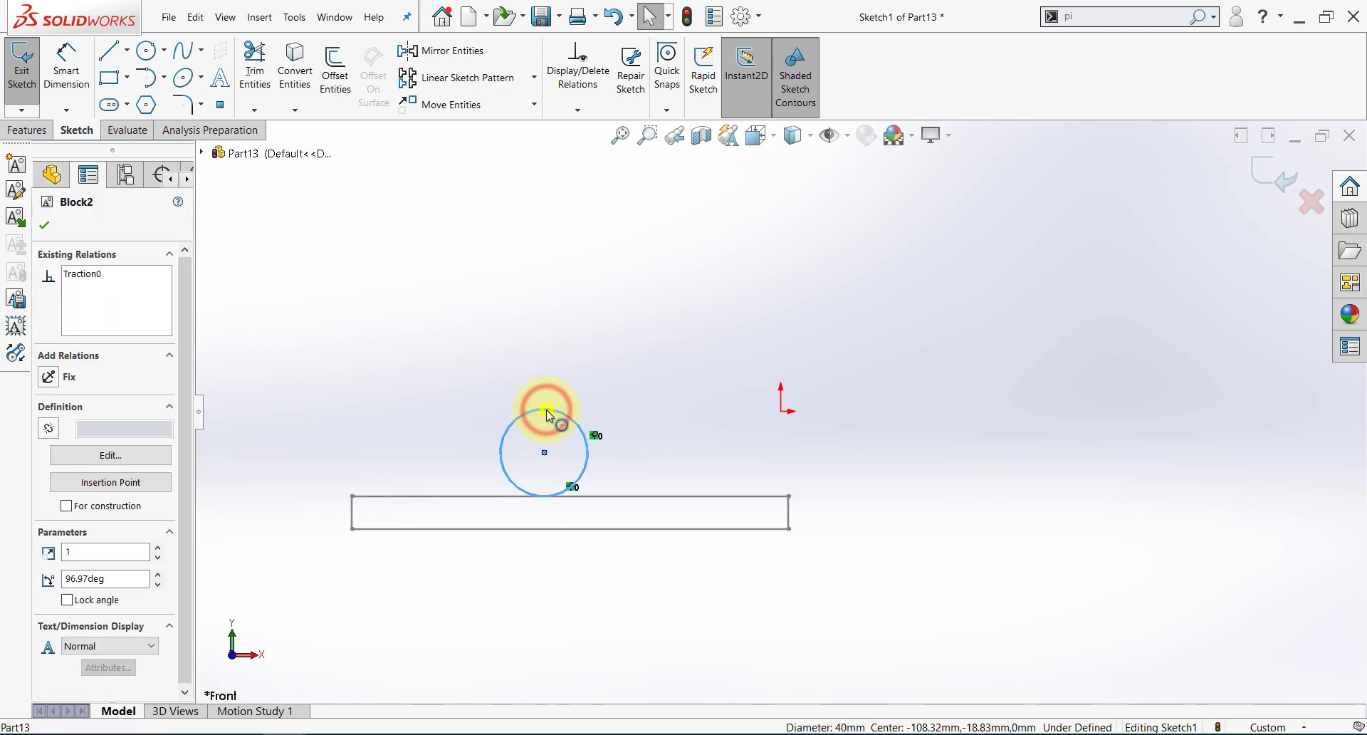
right_click(546, 409)
- Edit the circle block and draw a centerline from its centre to the top of the rim
click(606, 603)
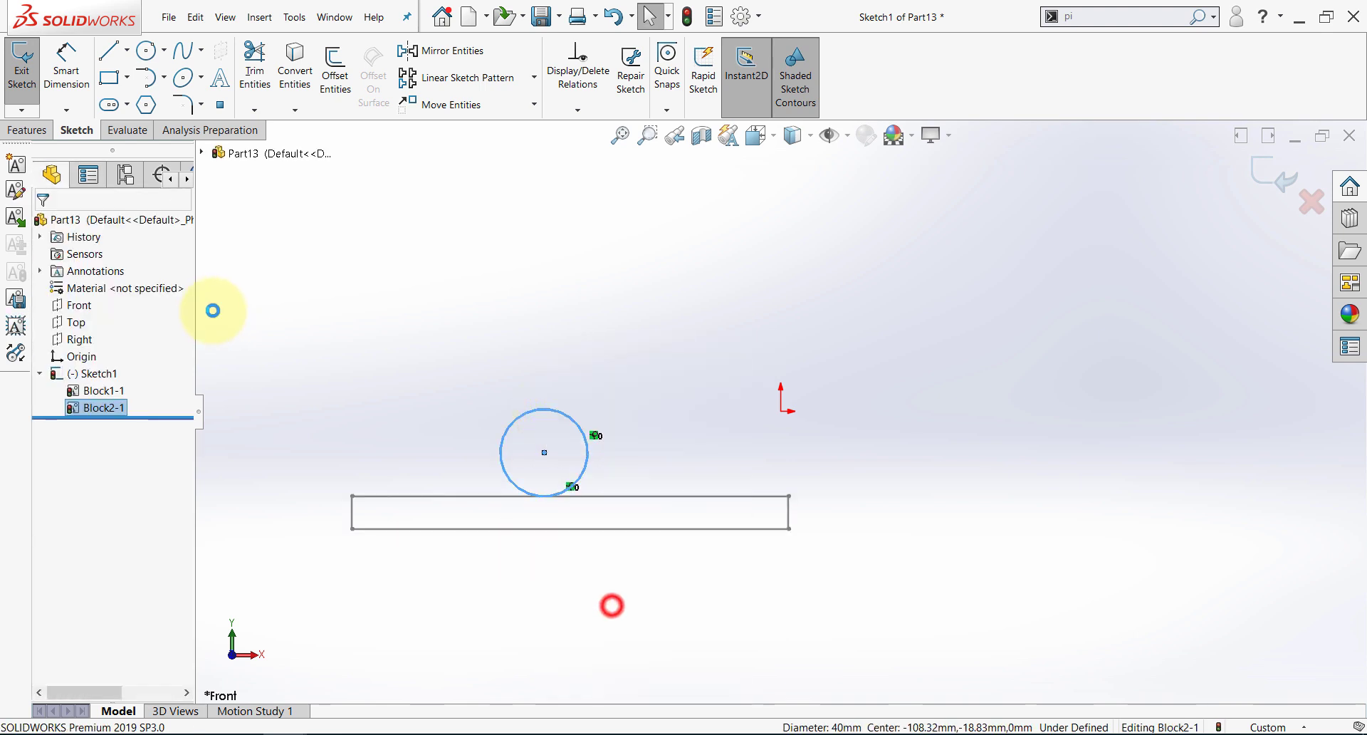
click(127, 50)
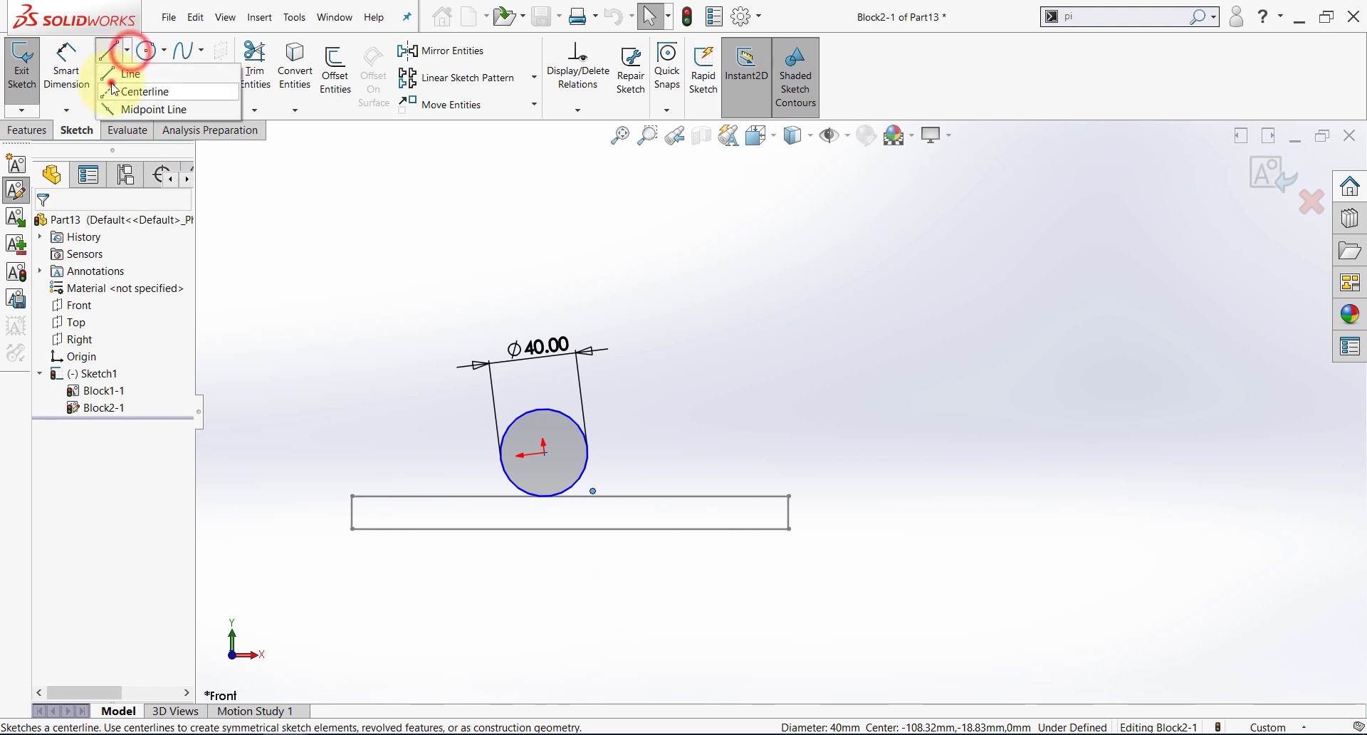
click(114, 87)
scroll(558, 363, down, 3)
click(581, 539)
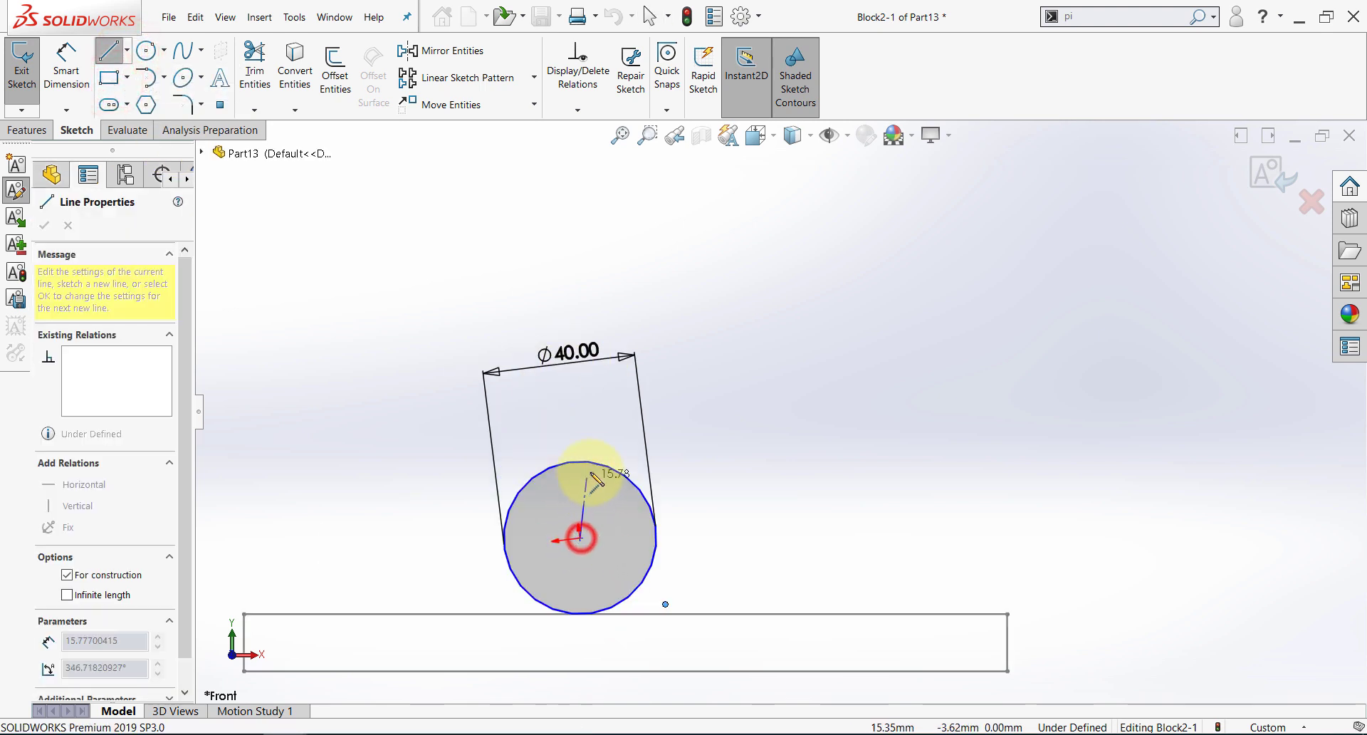
click(571, 461)
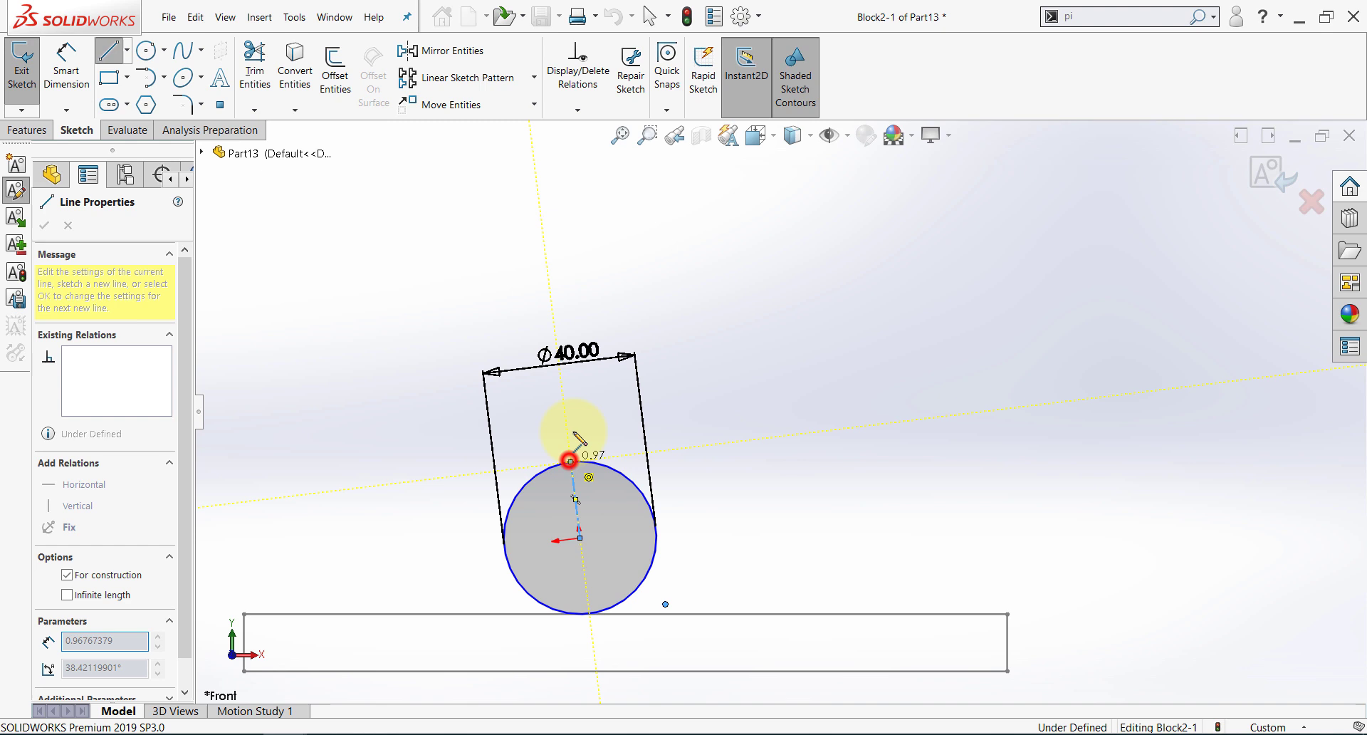
key(Escape)
scroll(754, 249, up, 2)
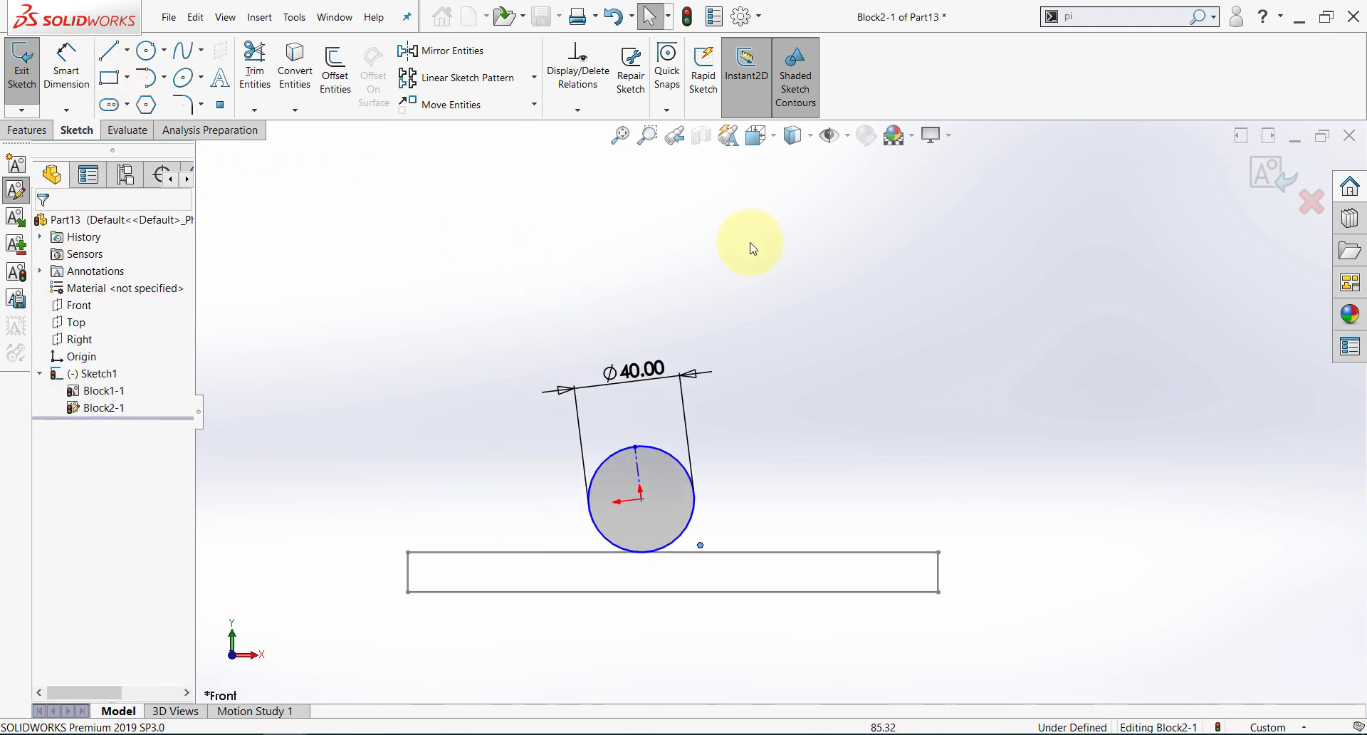
- Exit Block1-2's edit and drag the rack block sideways and vertically to watch the centerline rotate
click(1262, 176)
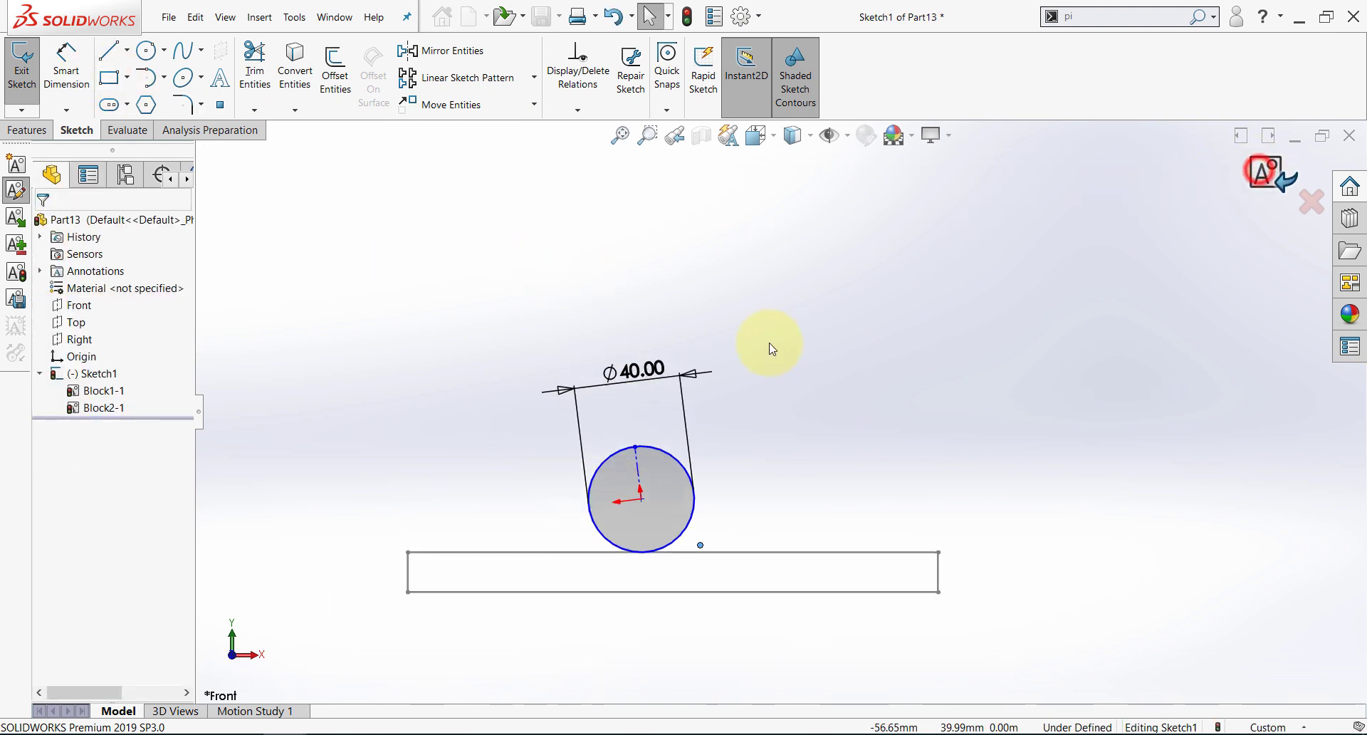
click(869, 511)
click(830, 600)
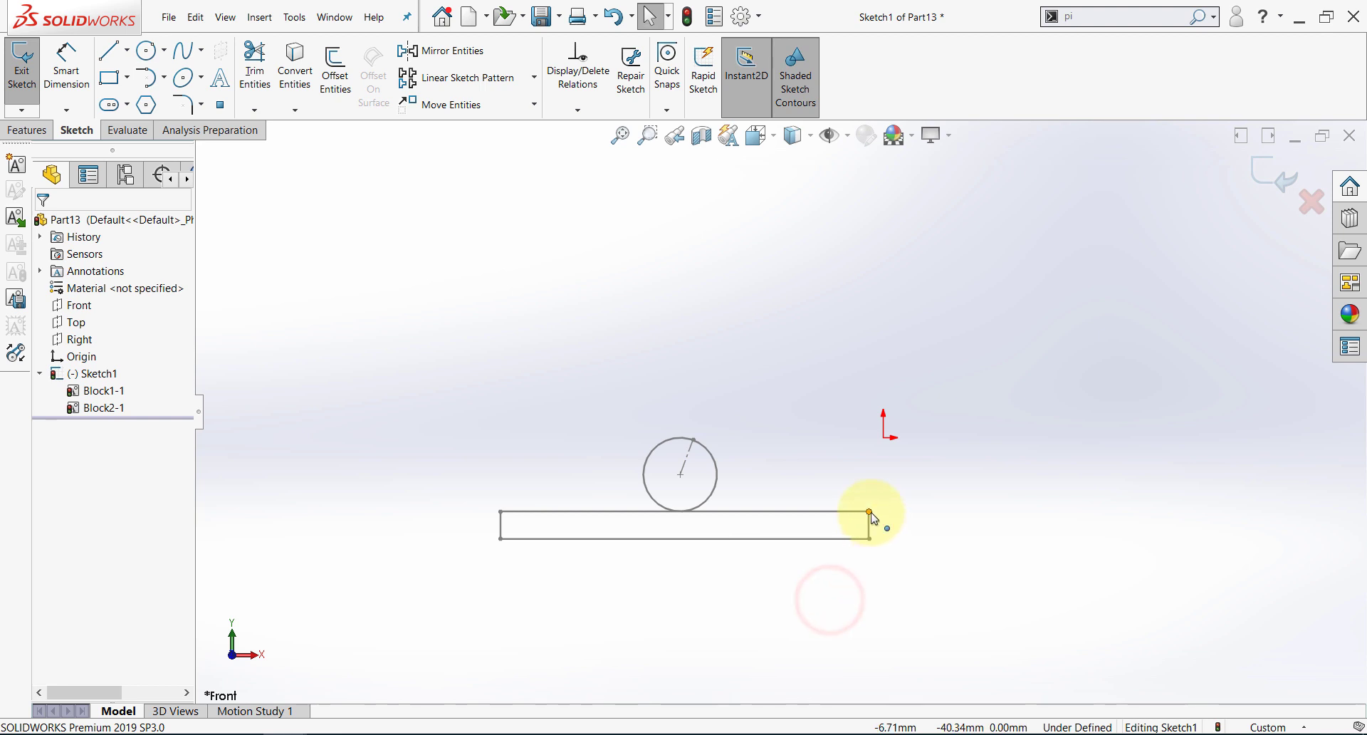
drag(870, 513, 940, 508)
click(741, 594)
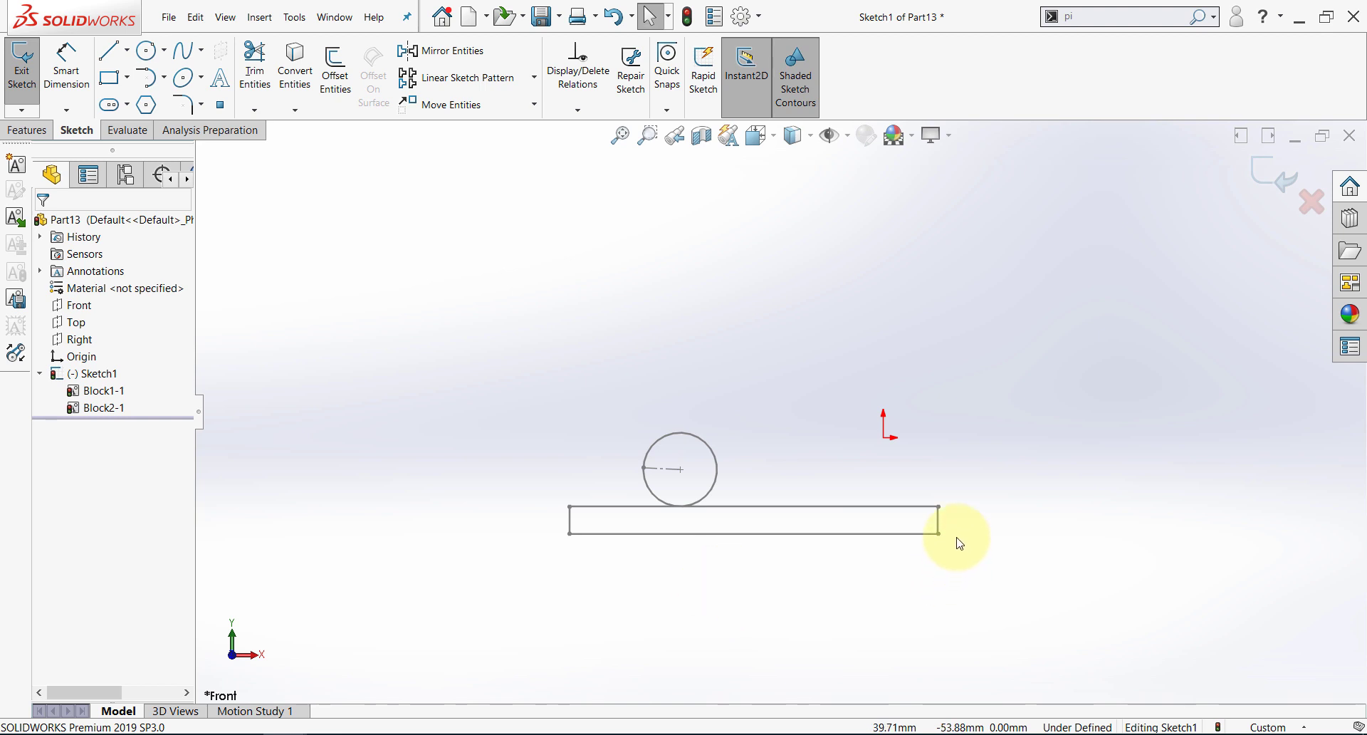
drag(940, 538, 785, 358)
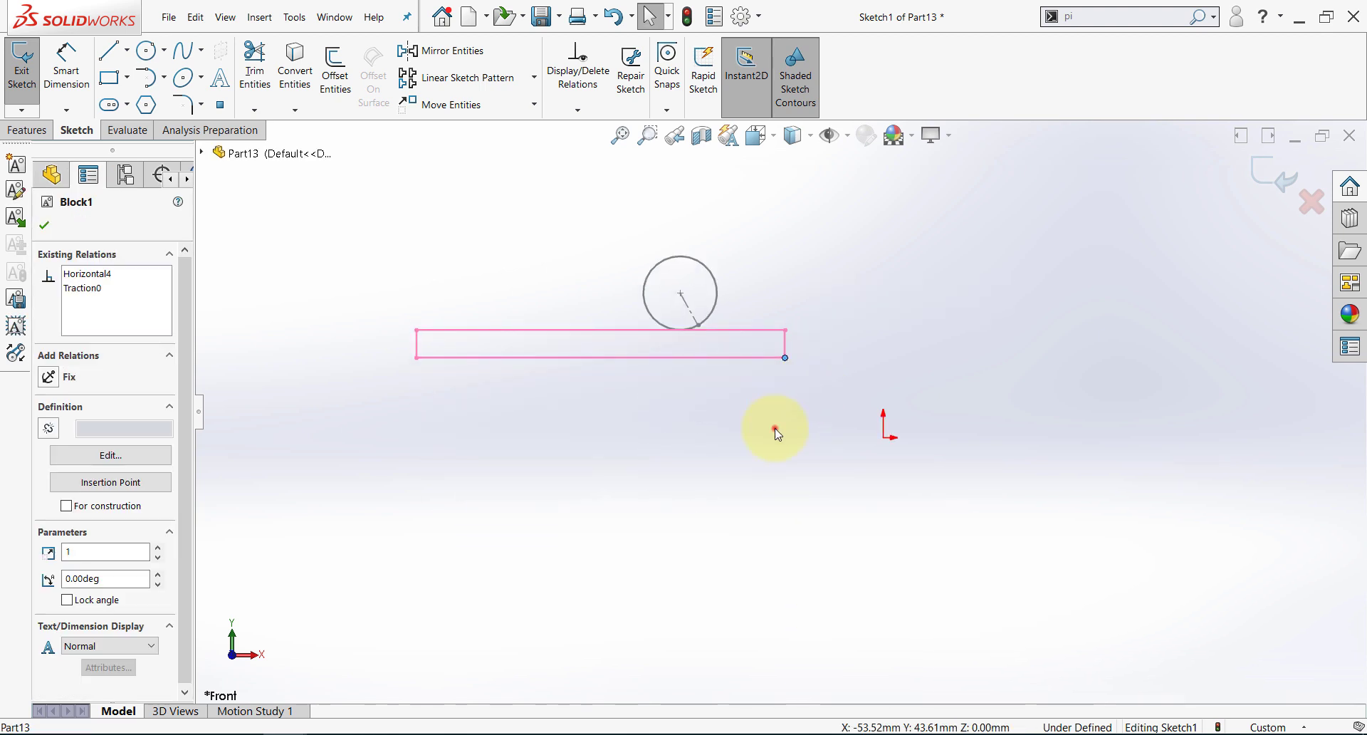
- Add a Horizontal relation between the rack block's right corner and the origin
click(777, 429)
click(785, 358)
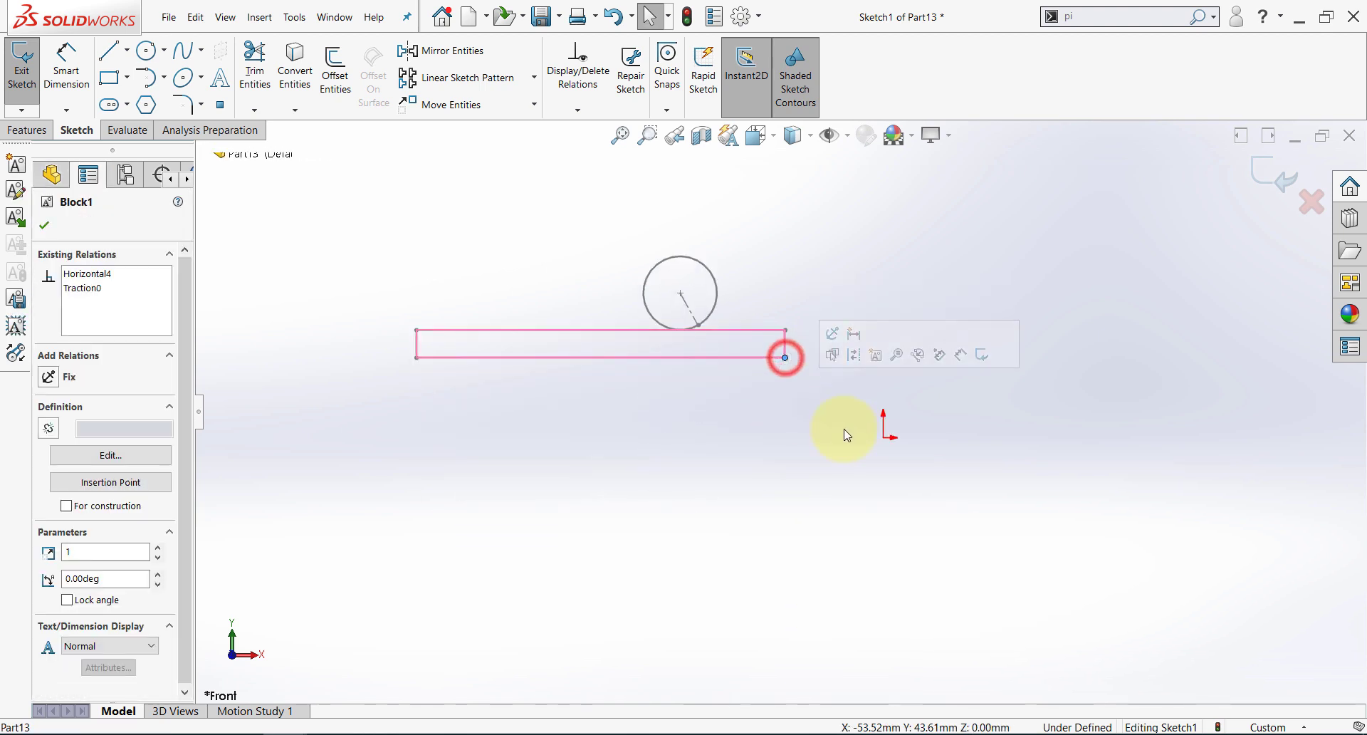
ctrl+click(884, 440)
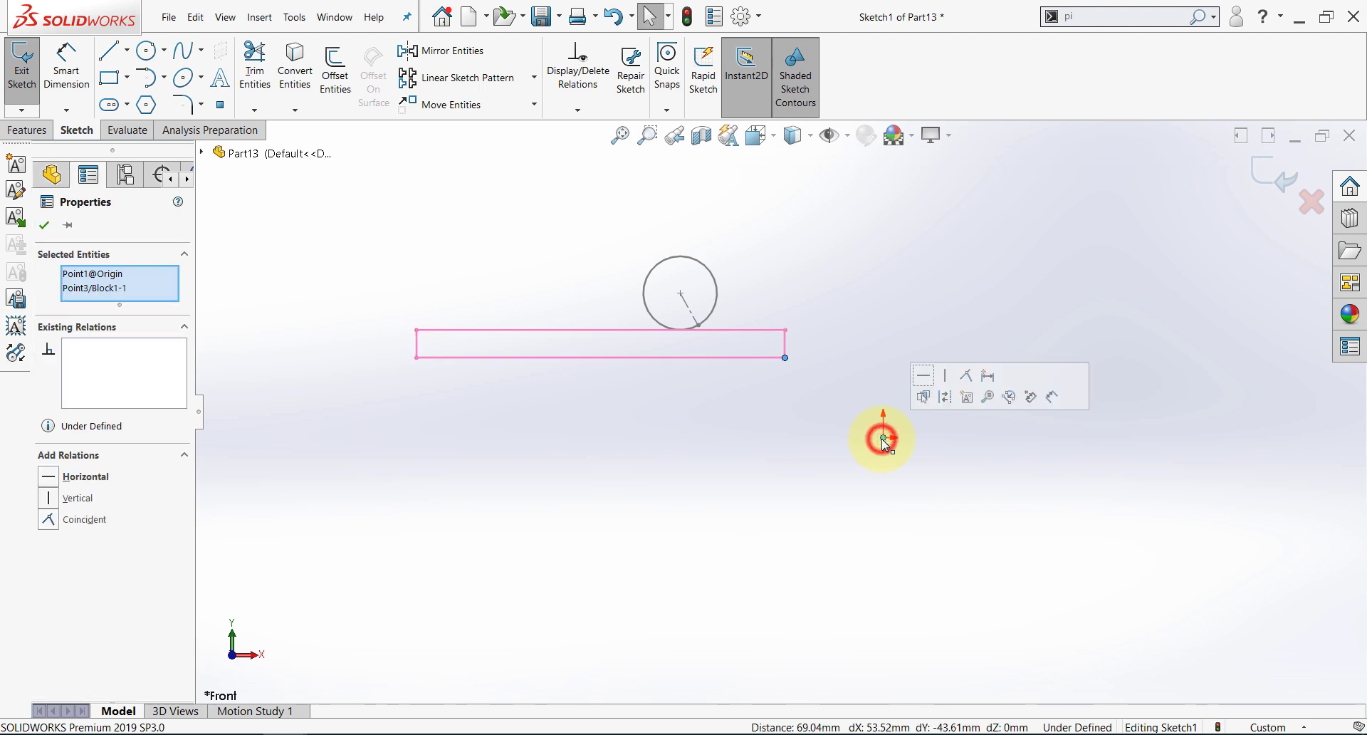
click(924, 379)
- Slide the rack block right, past the origin and back, to confirm it stays level
drag(781, 441, 828, 437)
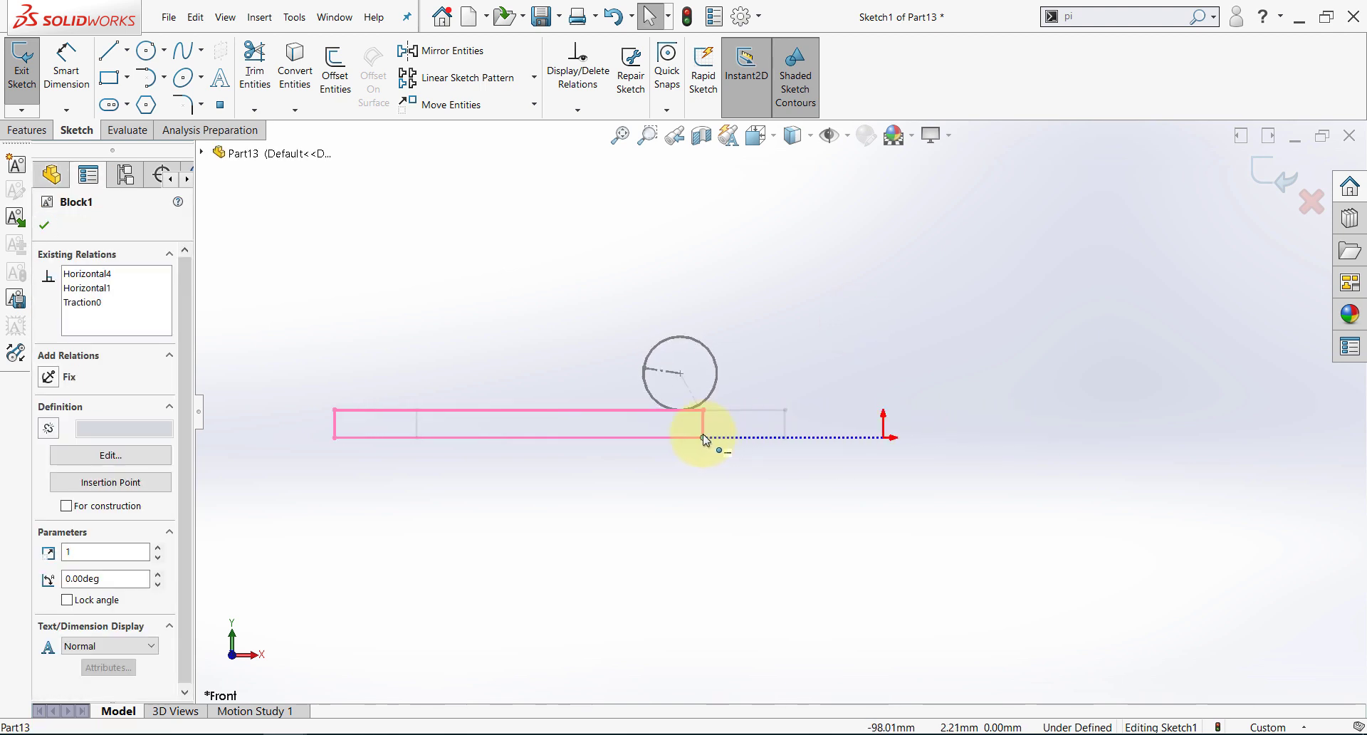
drag(703, 437, 929, 429)
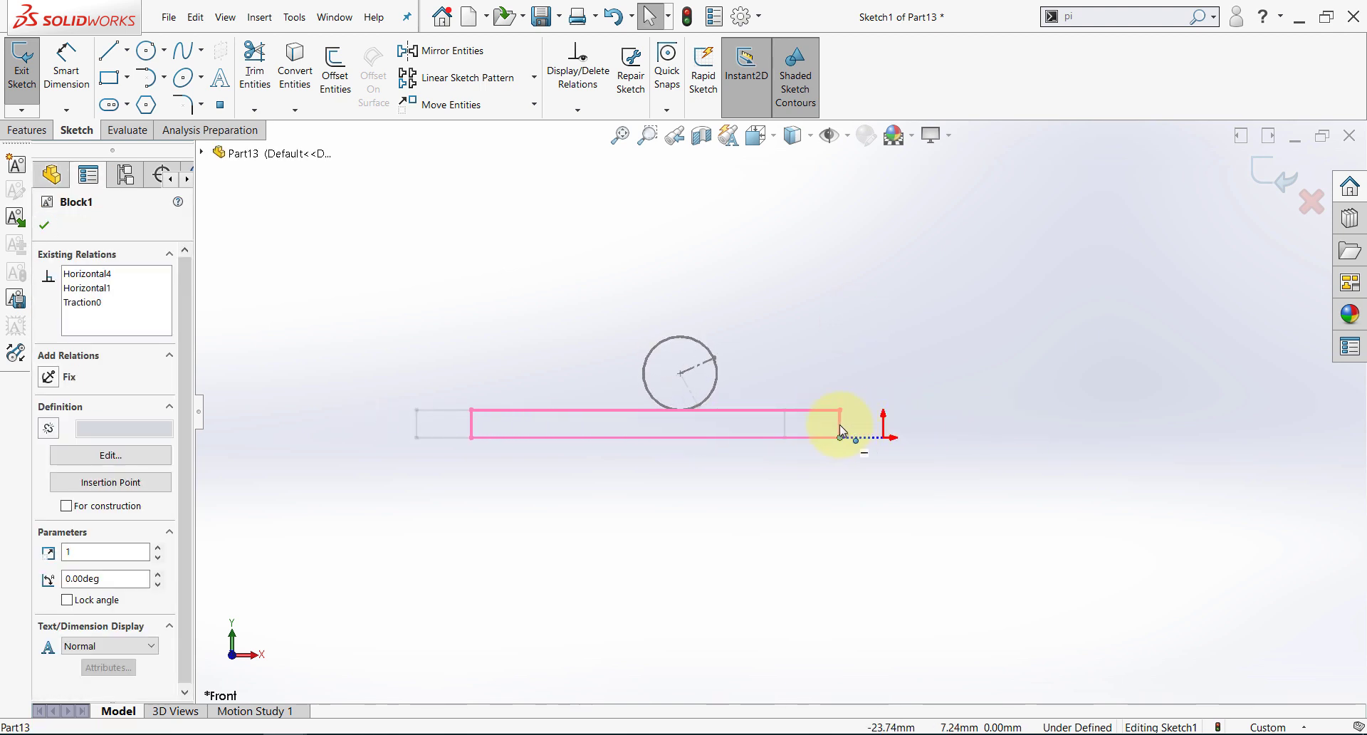
drag(839, 425, 840, 426)
click(601, 519)
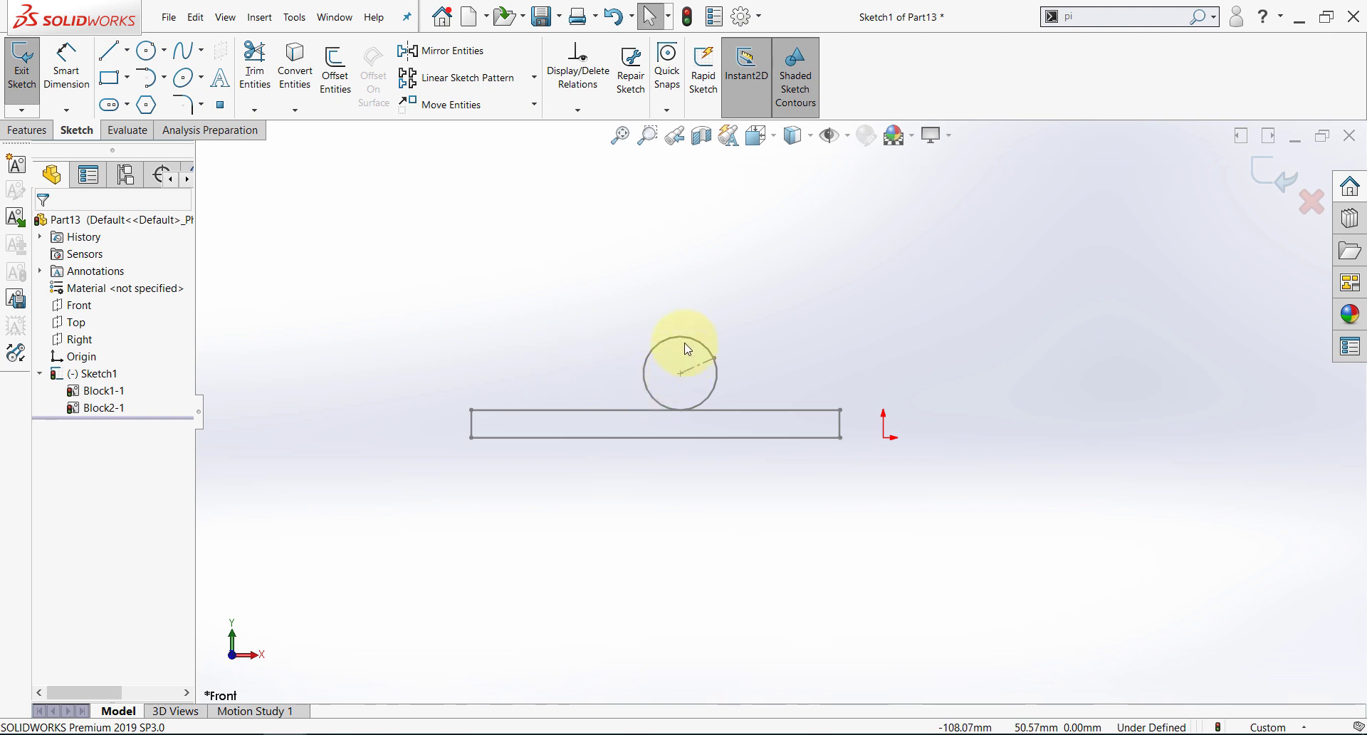
- Insert a second Block2 circle above the first
click(14, 218)
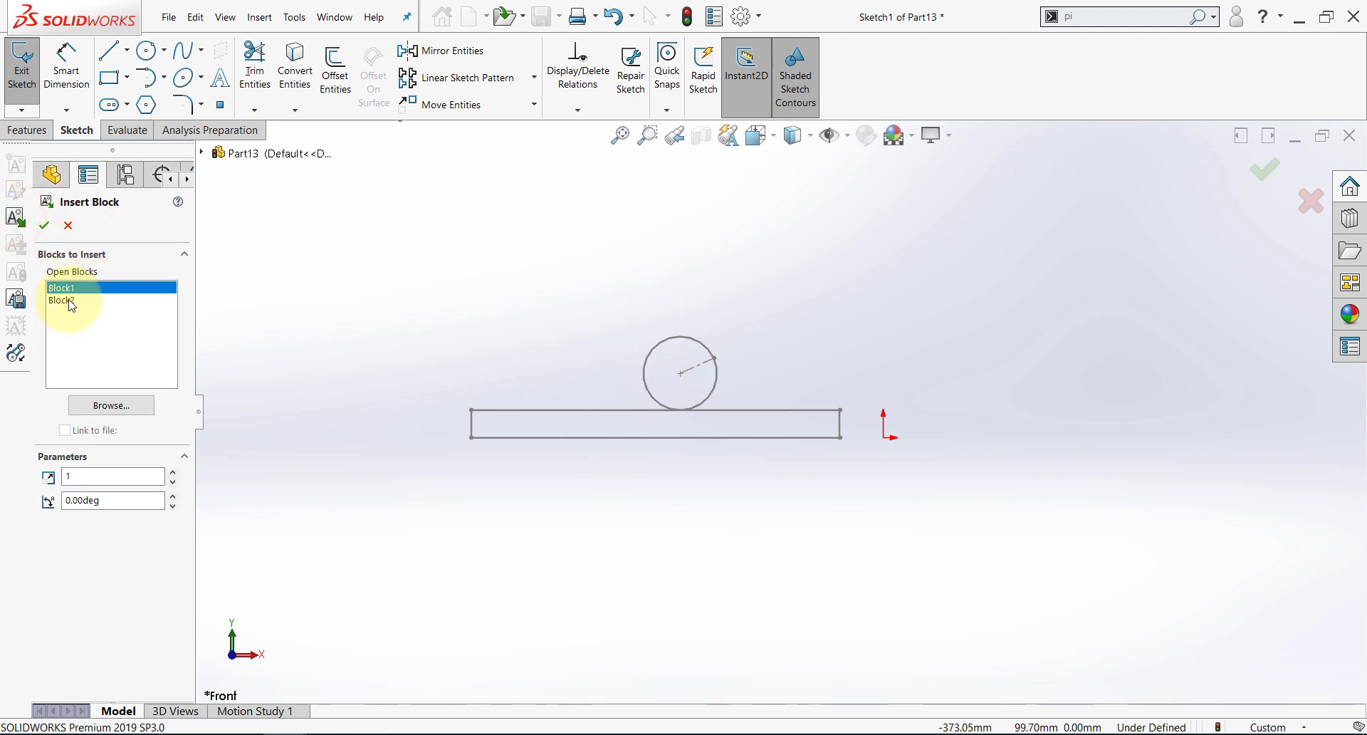
click(71, 300)
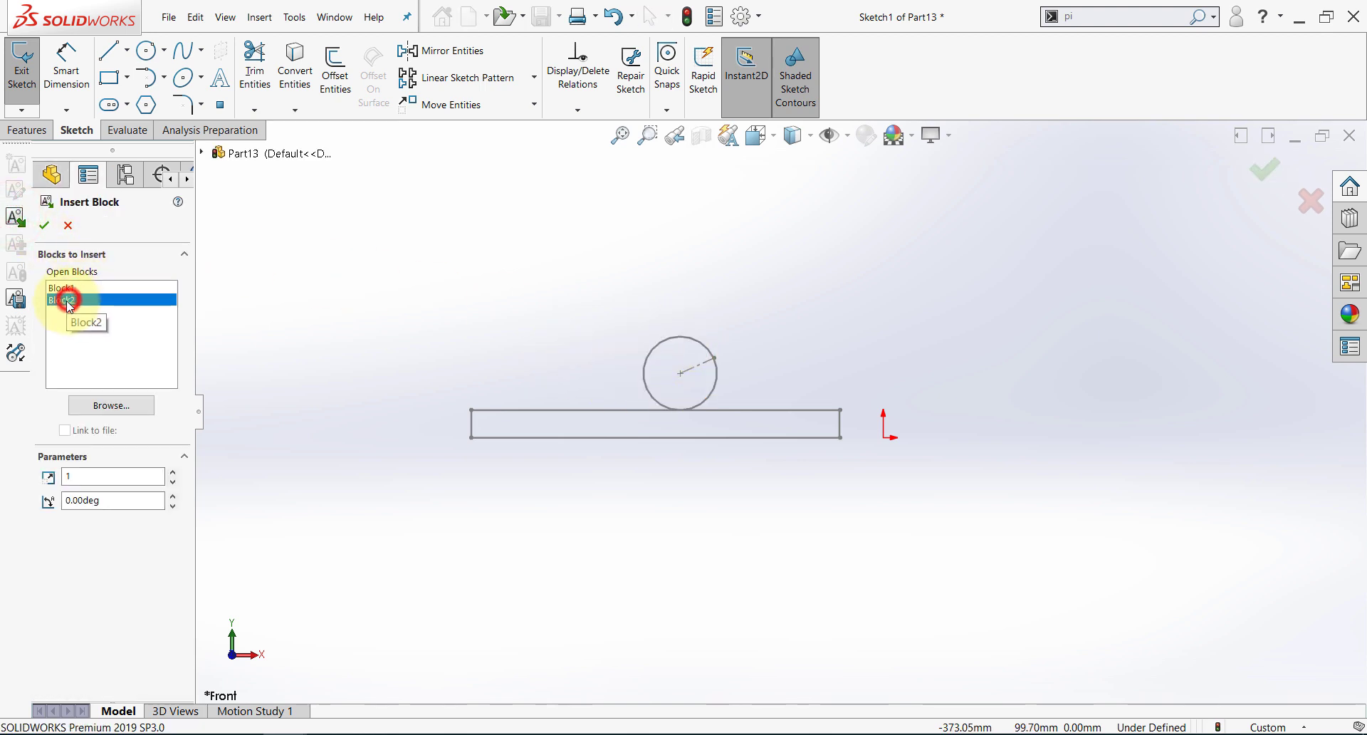
click(732, 359)
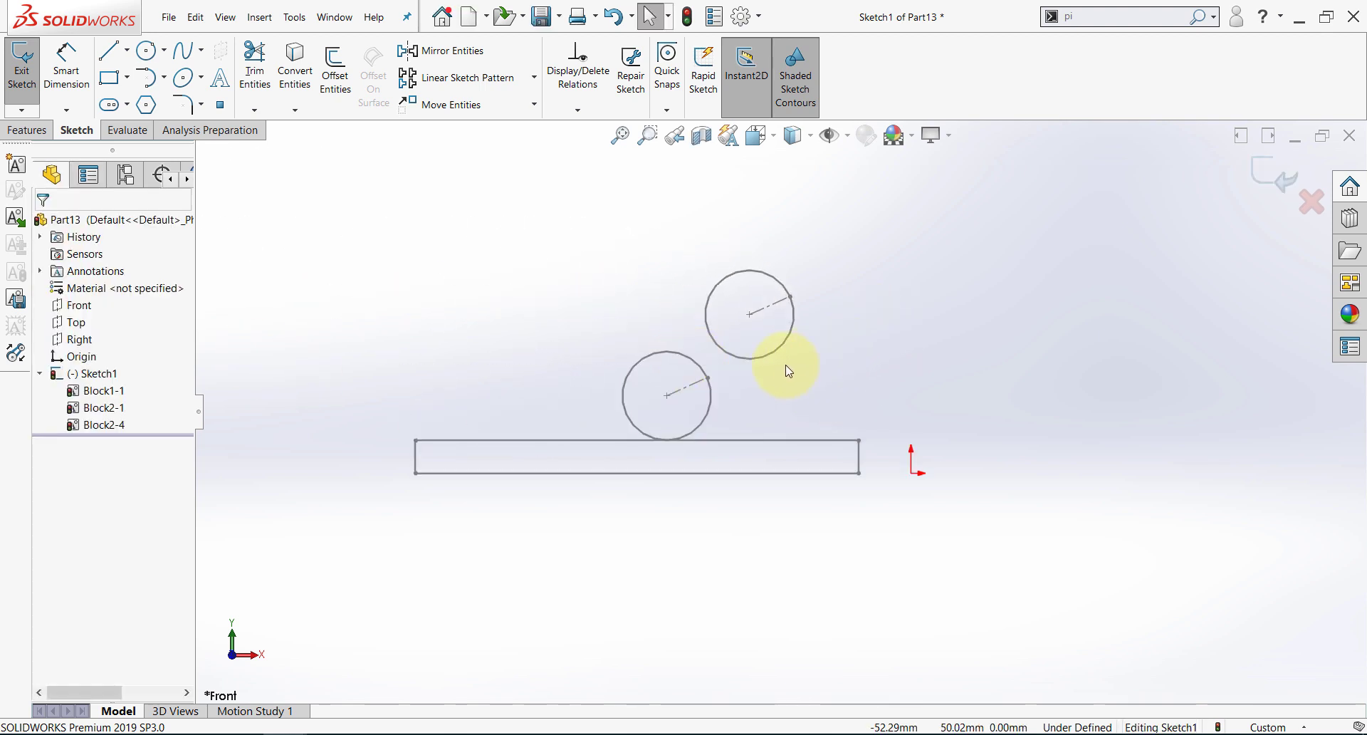
- Engage the two circles with a Traction relation and nudge the lower one to test
click(729, 356)
ctrl+click(693, 362)
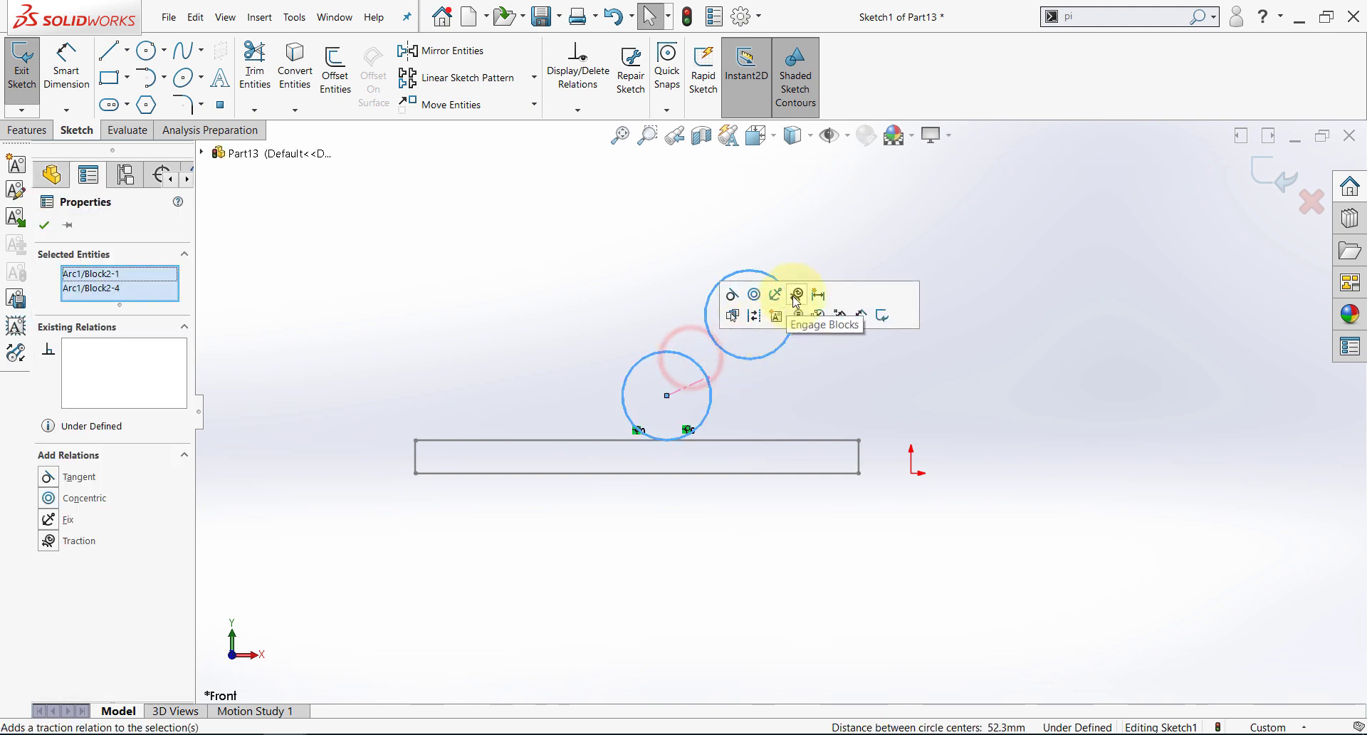
click(796, 297)
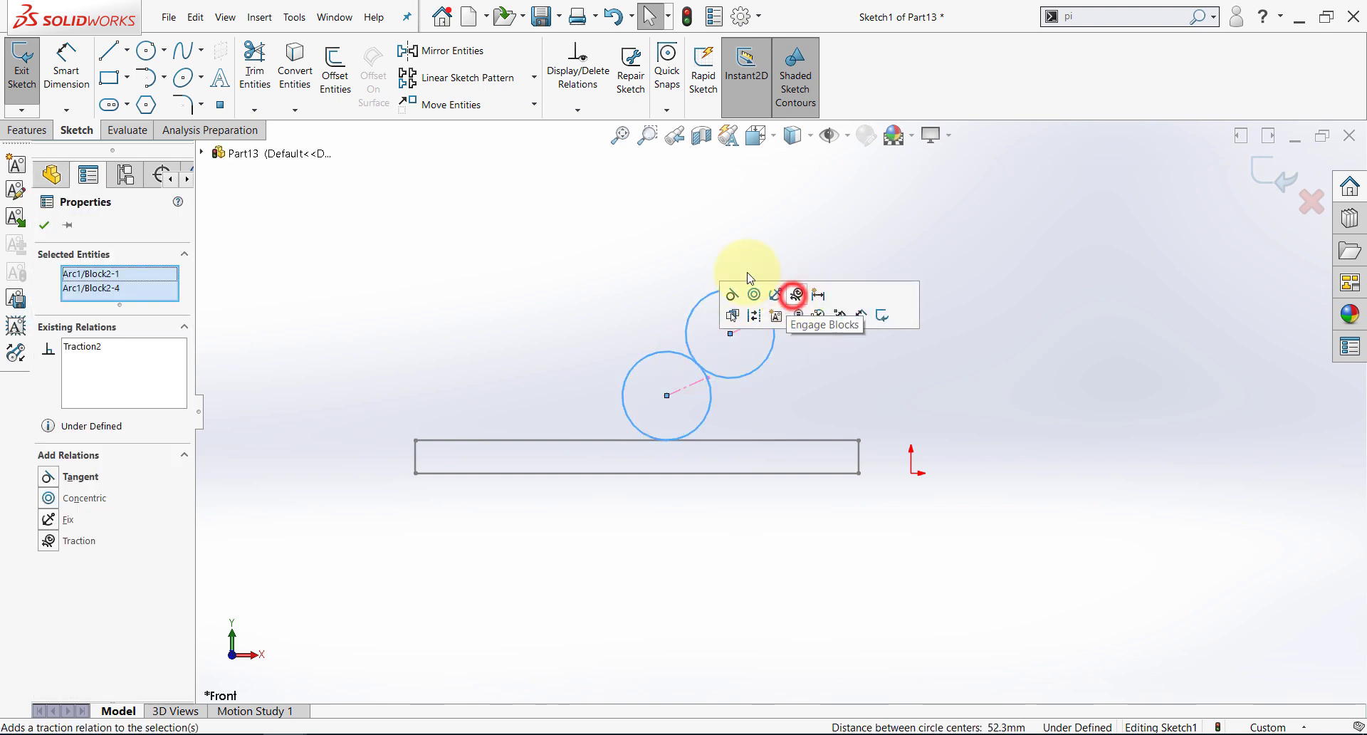
click(702, 259)
click(513, 319)
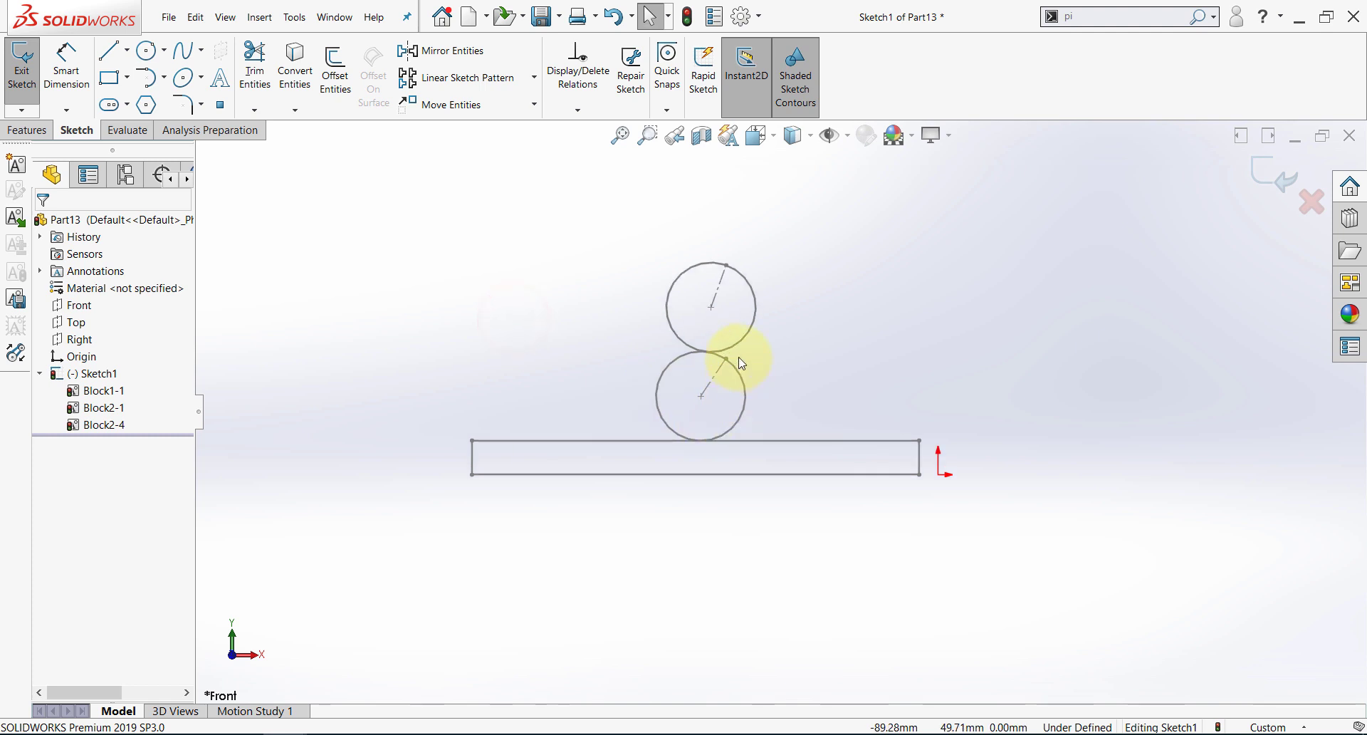
mouse_move(728, 361)
mouse_down()
mouse_move(758, 399)
mouse_move(704, 447)
mouse_move(656, 427)
mouse_move(735, 436)
mouse_move(738, 377)
mouse_up()
- Slide the rack block and drag the upper circle to test the mechanism
click(803, 567)
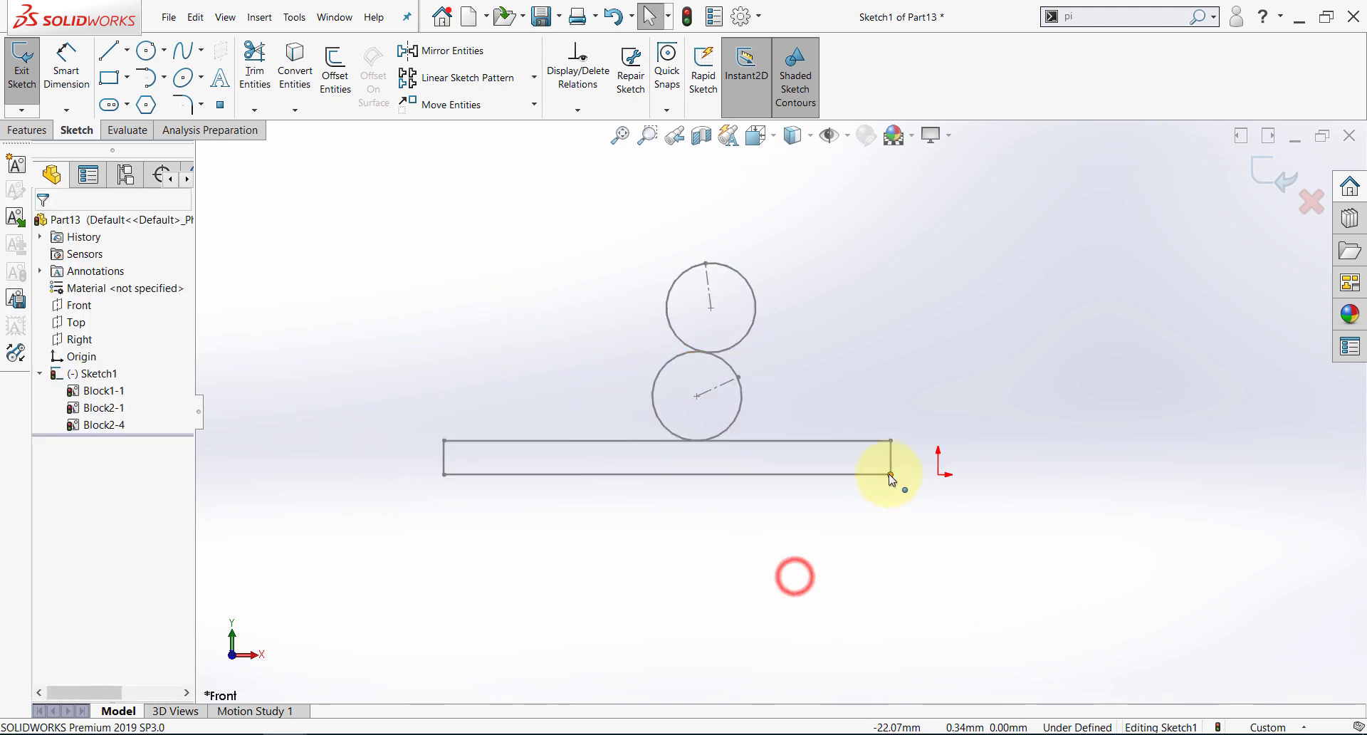
drag(886, 474, 939, 474)
click(756, 546)
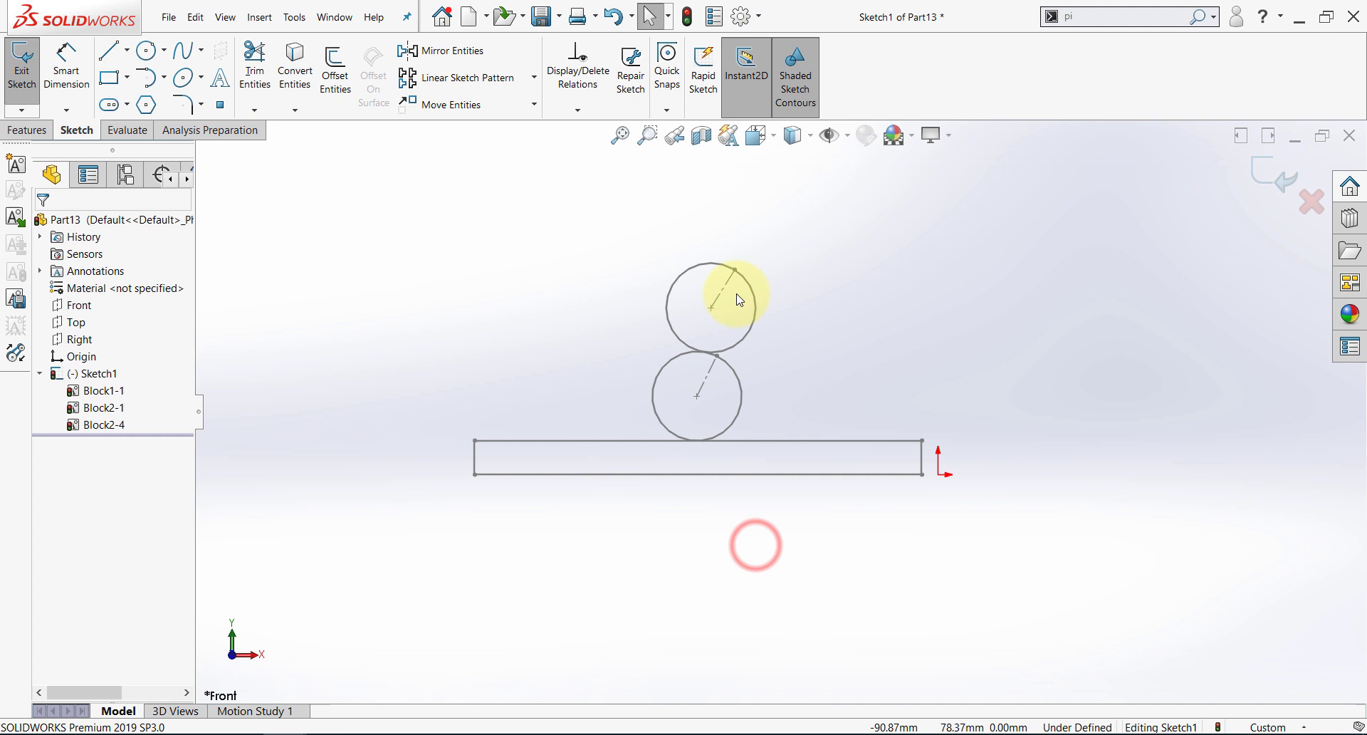
mouse_move(715, 314)
mouse_down()
mouse_move(763, 334)
mouse_move(772, 365)
mouse_move(733, 314)
mouse_move(661, 324)
mouse_move(715, 312)
mouse_move(694, 299)
mouse_up()
click(519, 281)
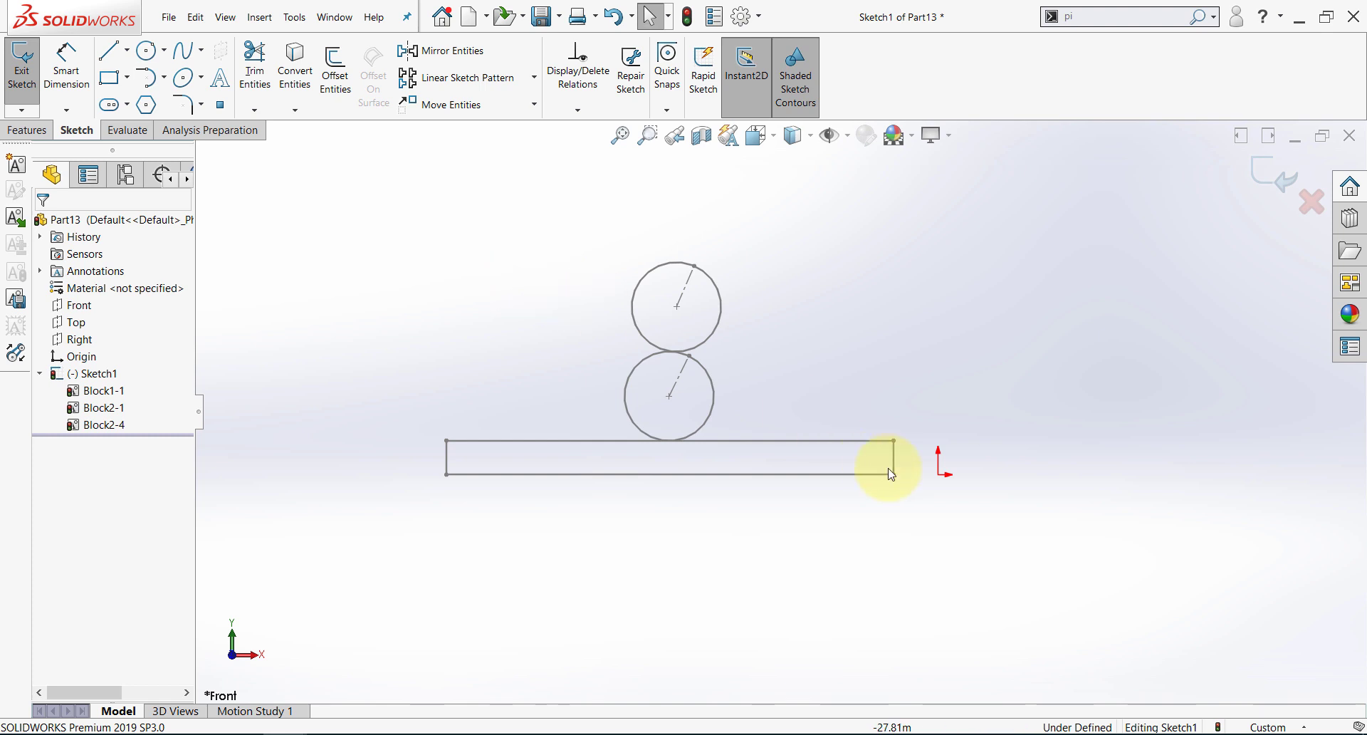
- Fix the upper circle block in place and slide the rack to confirm both circles rotate
click(680, 307)
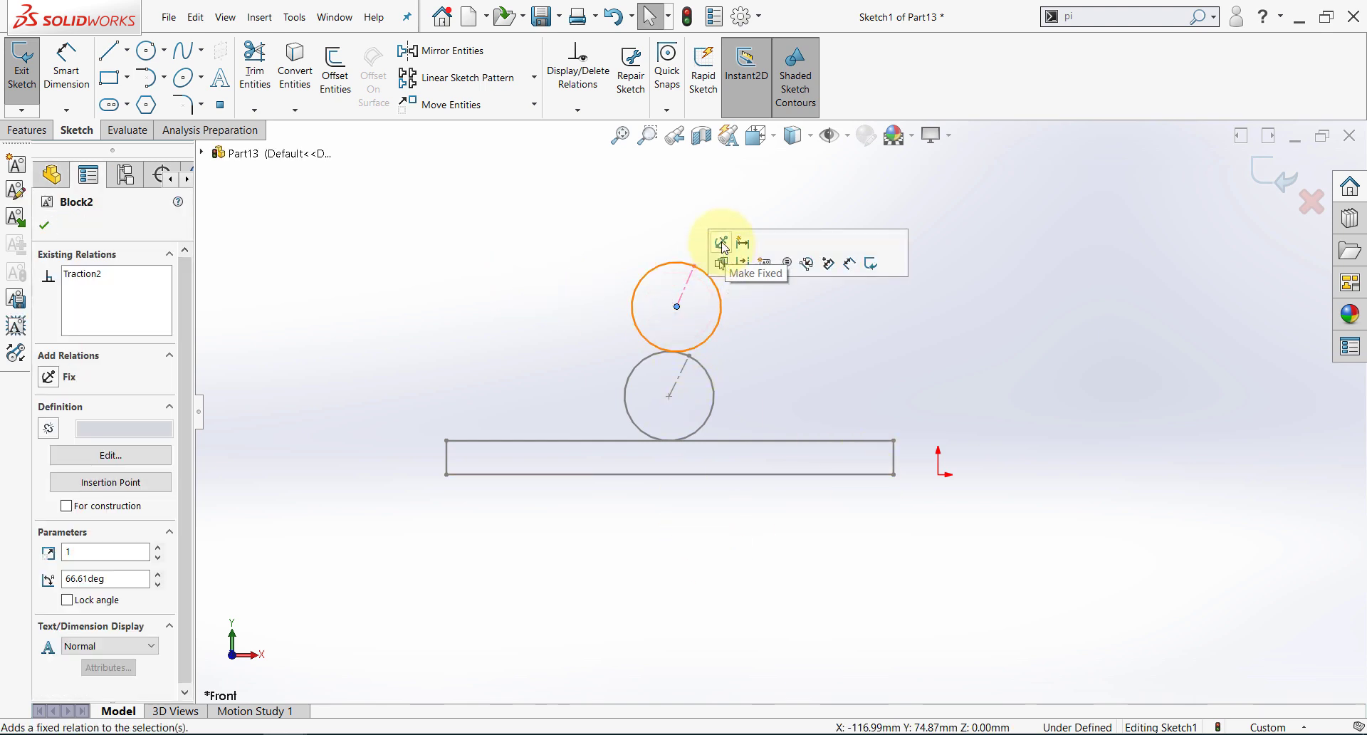
click(721, 244)
click(574, 216)
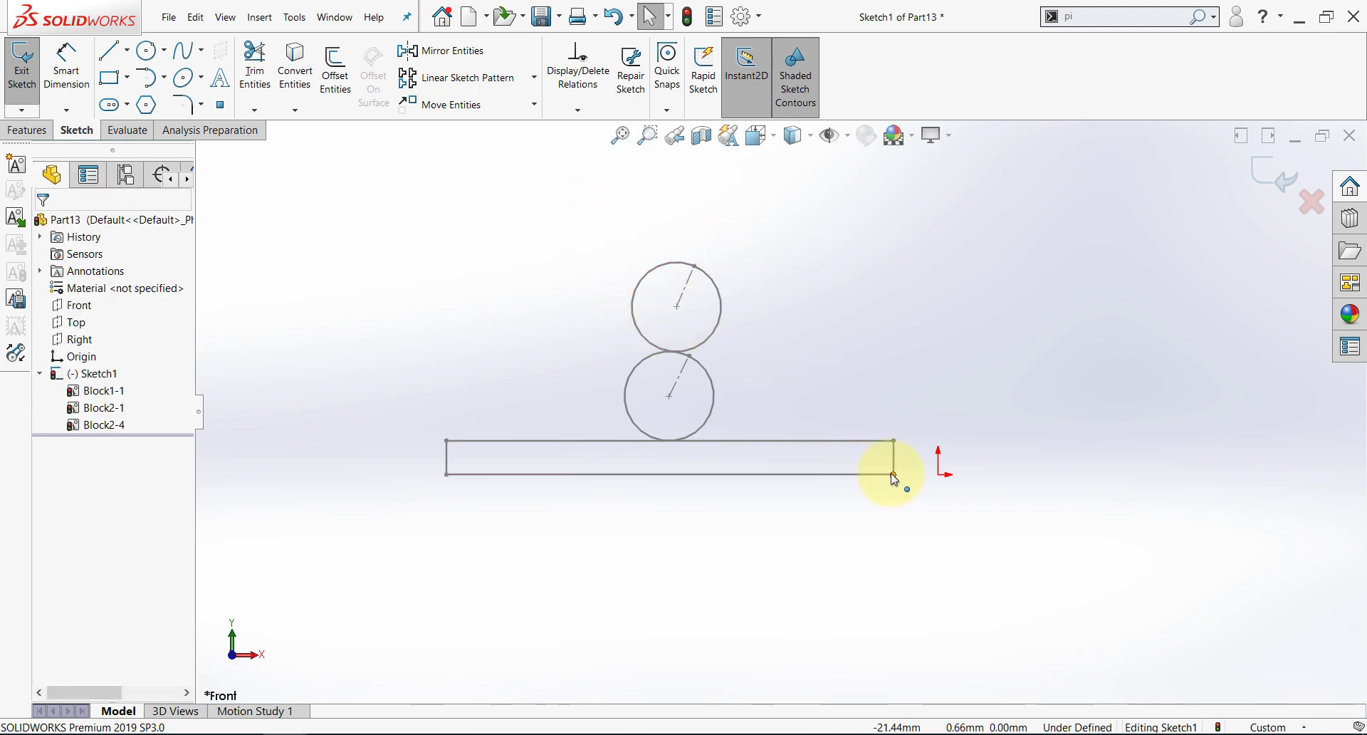
drag(891, 473, 954, 429)
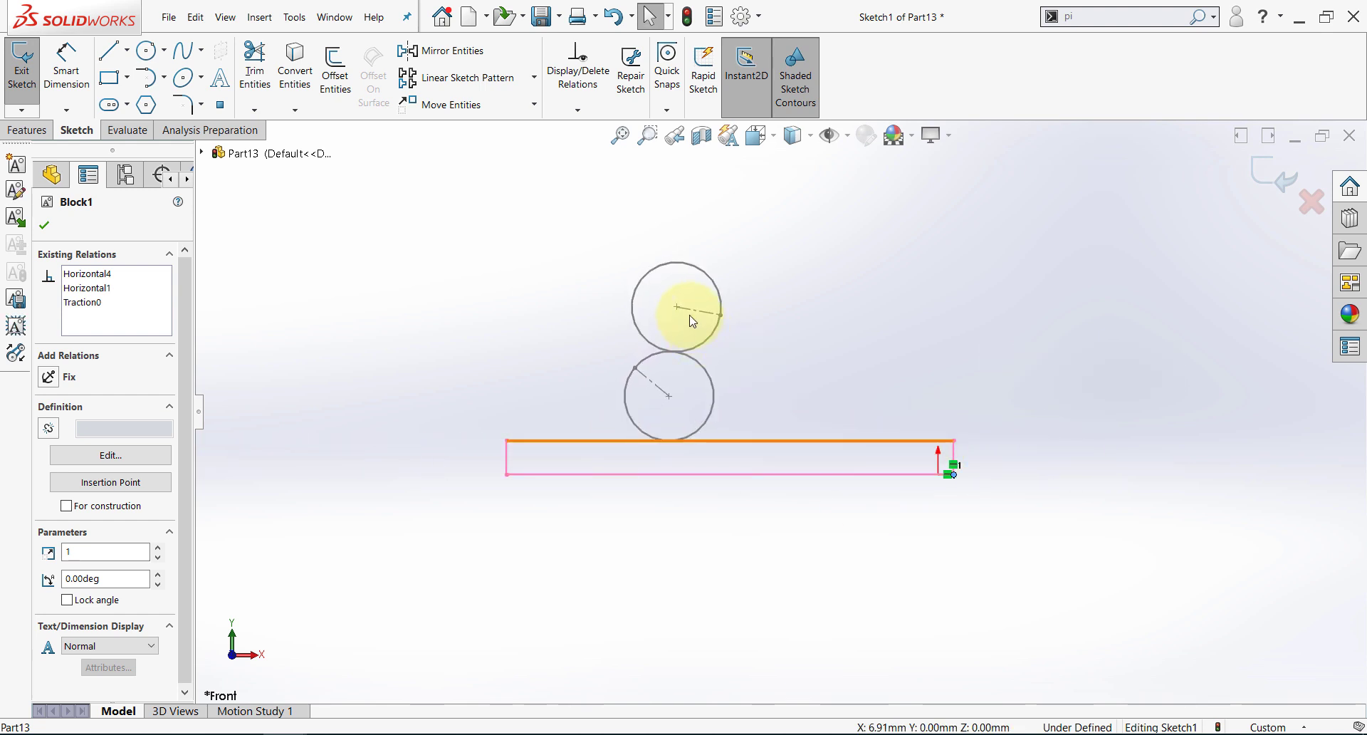
- Slide the rack block to the left
click(779, 521)
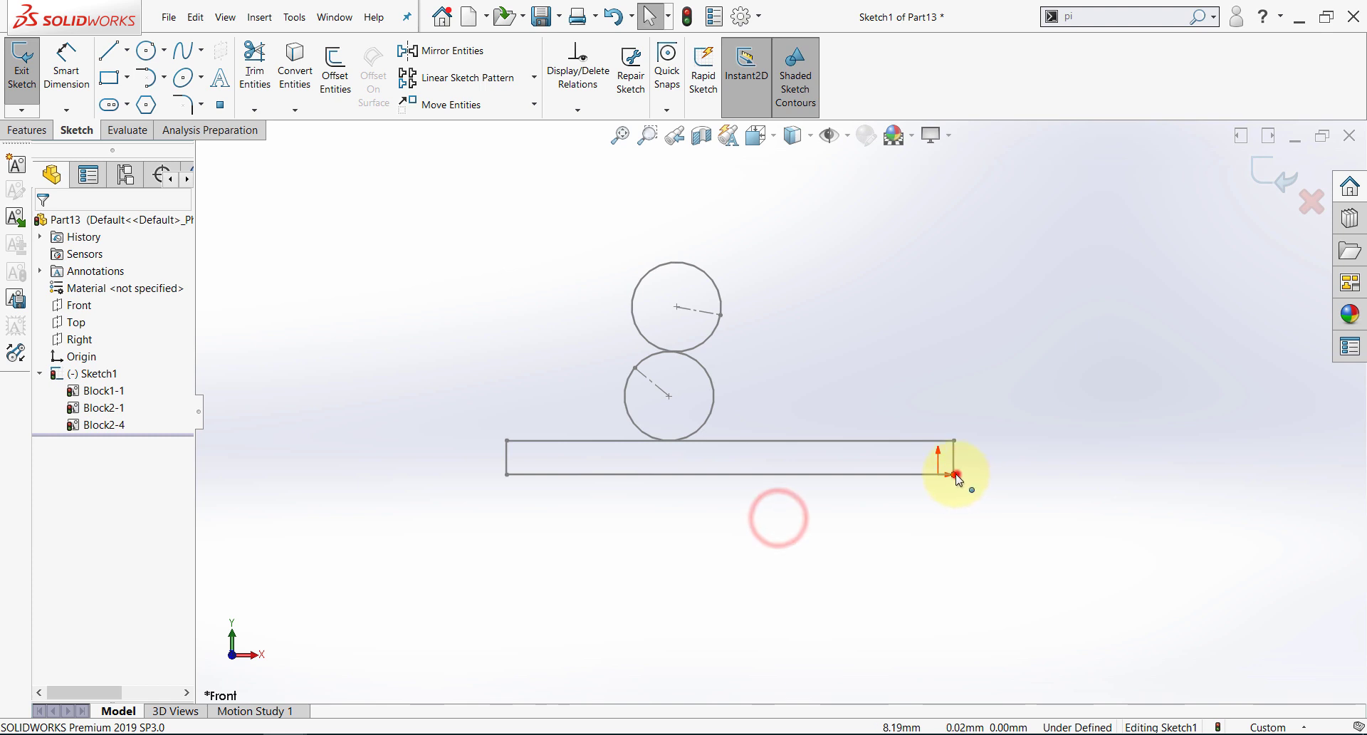
drag(955, 474, 859, 476)
click(766, 518)
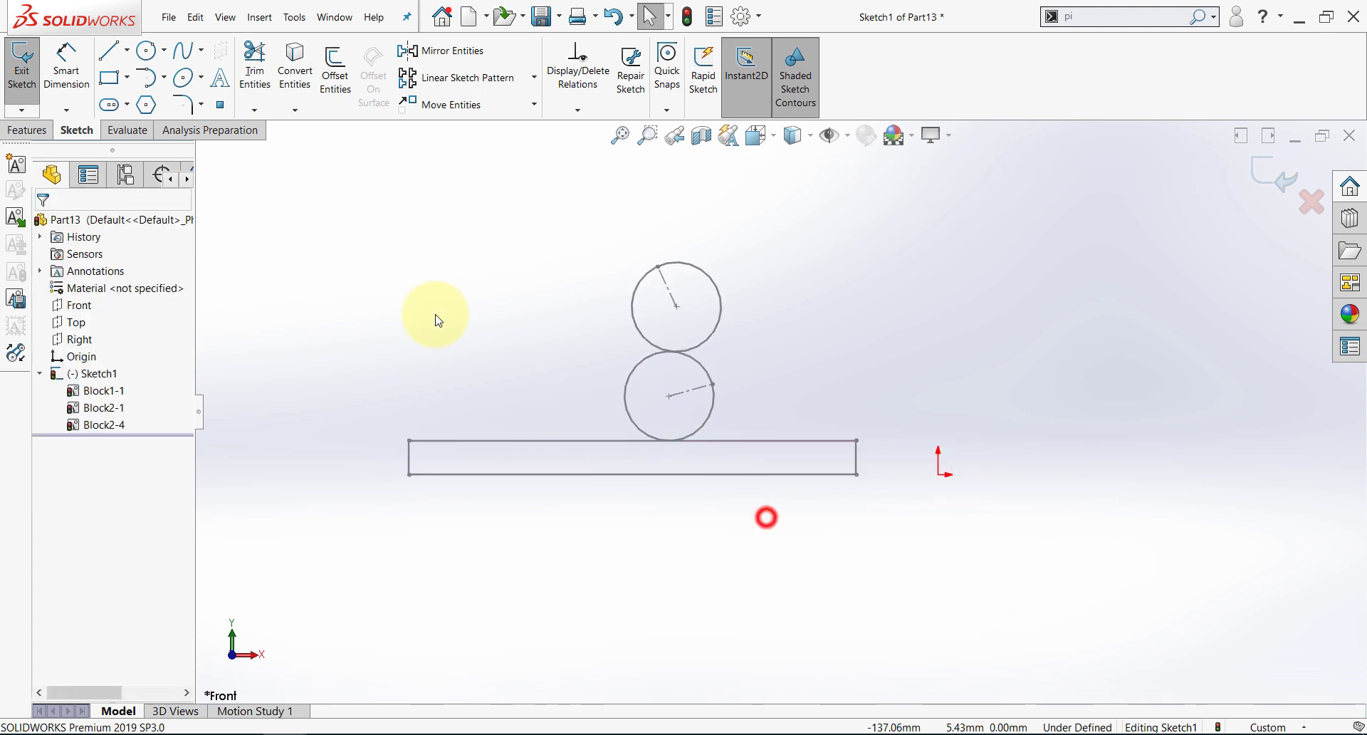
- Draw a small circle right of the pulleys with a centerline from its centre to its right edge
click(146, 50)
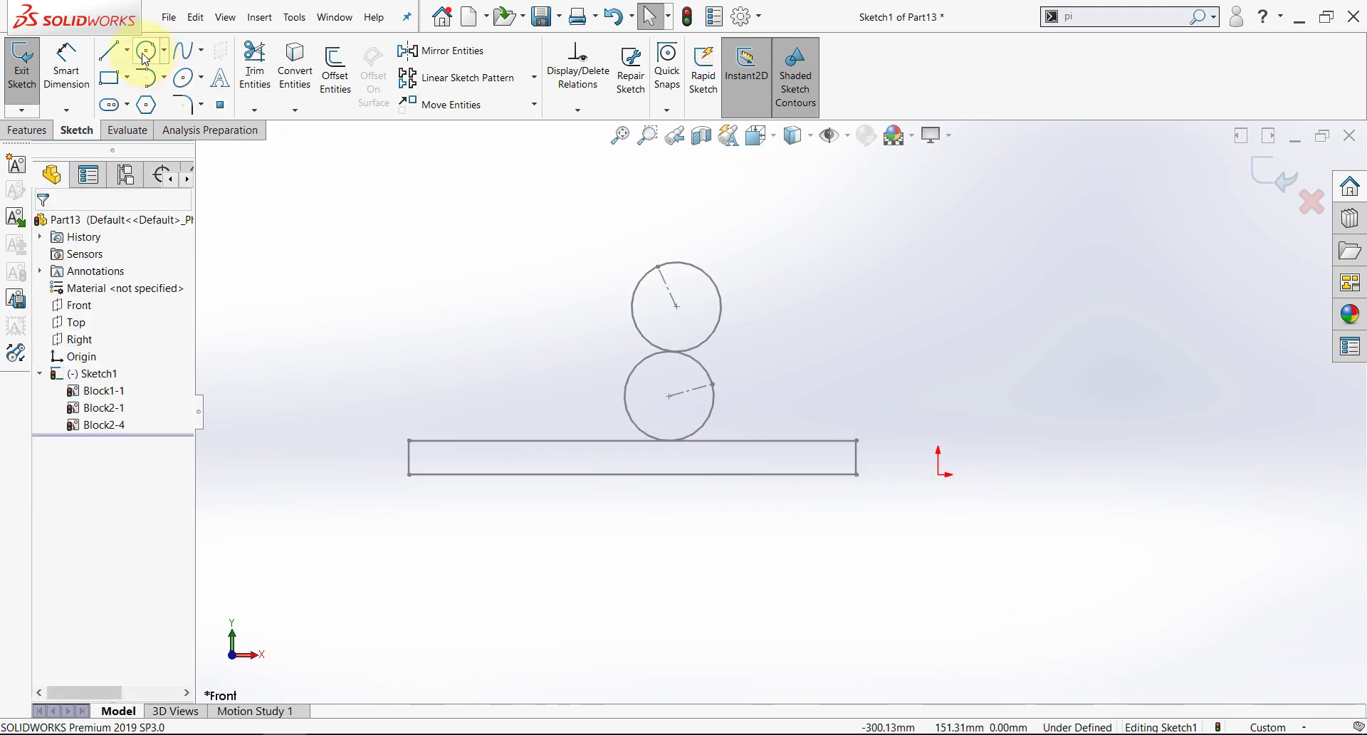
click(886, 285)
click(887, 306)
key(Escape)
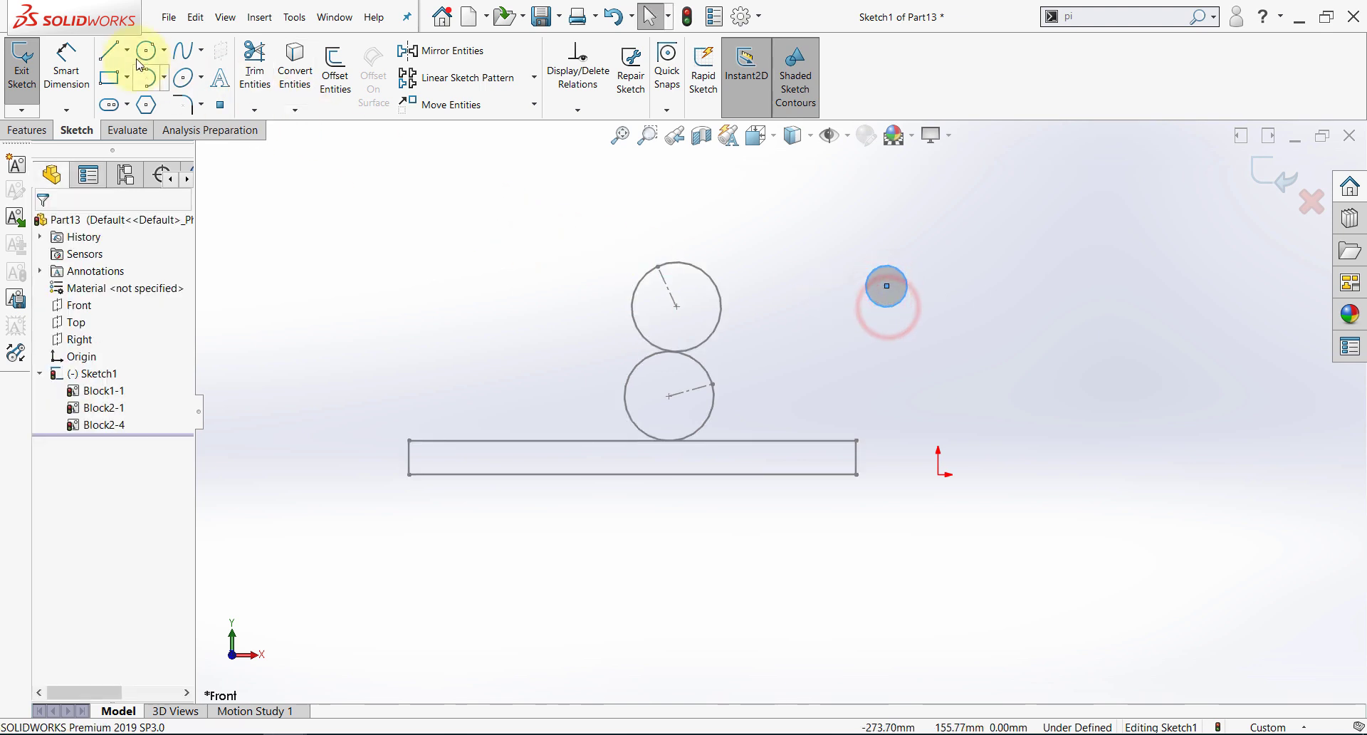
click(127, 50)
click(132, 89)
scroll(801, 313, down, 4)
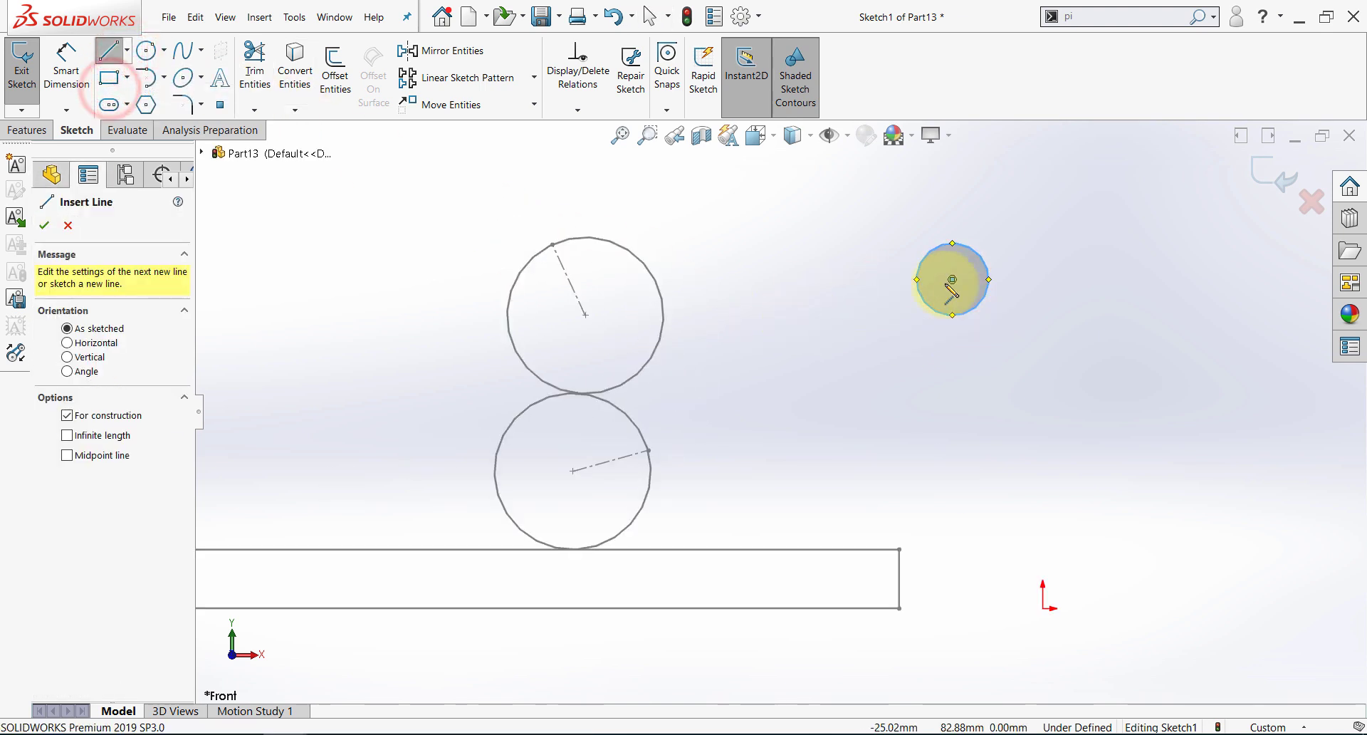
click(953, 280)
click(988, 280)
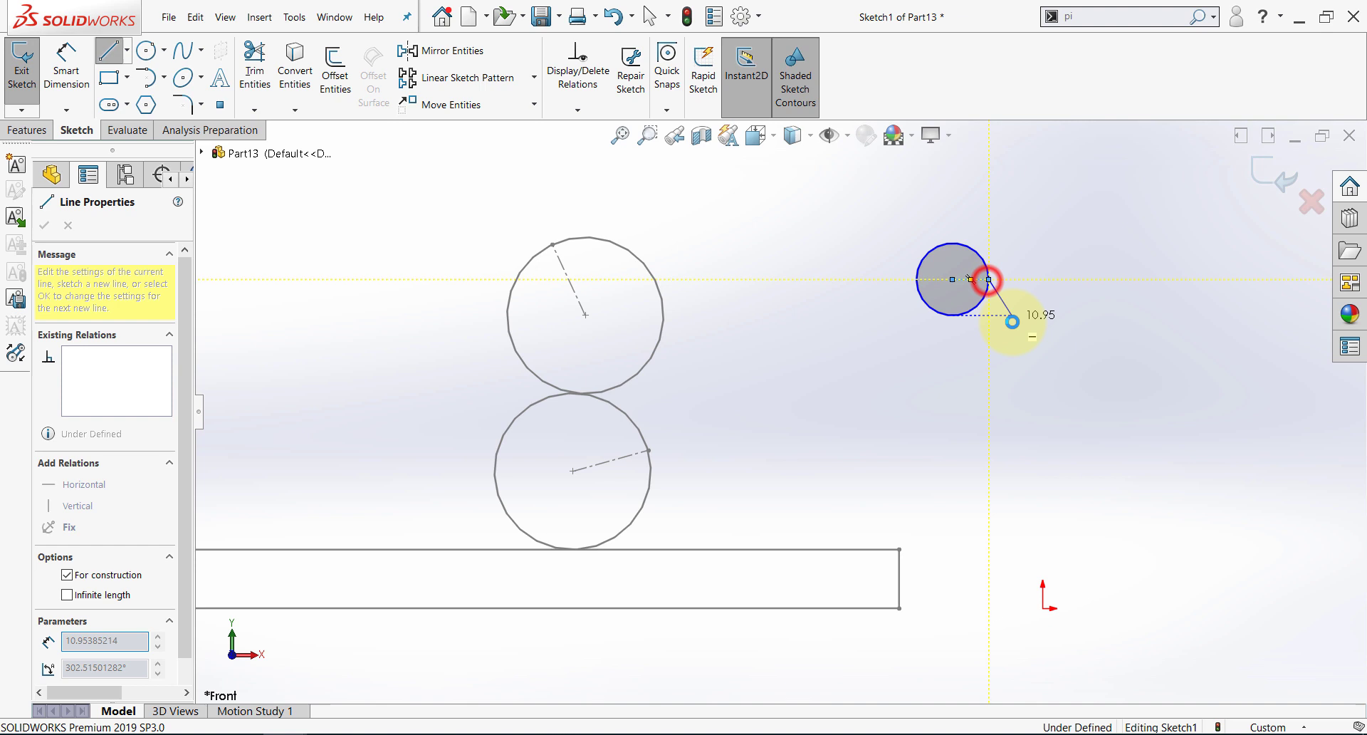
key(Escape)
- Make the small circle and its centerline into block Block3-1
drag(1021, 234, 909, 374)
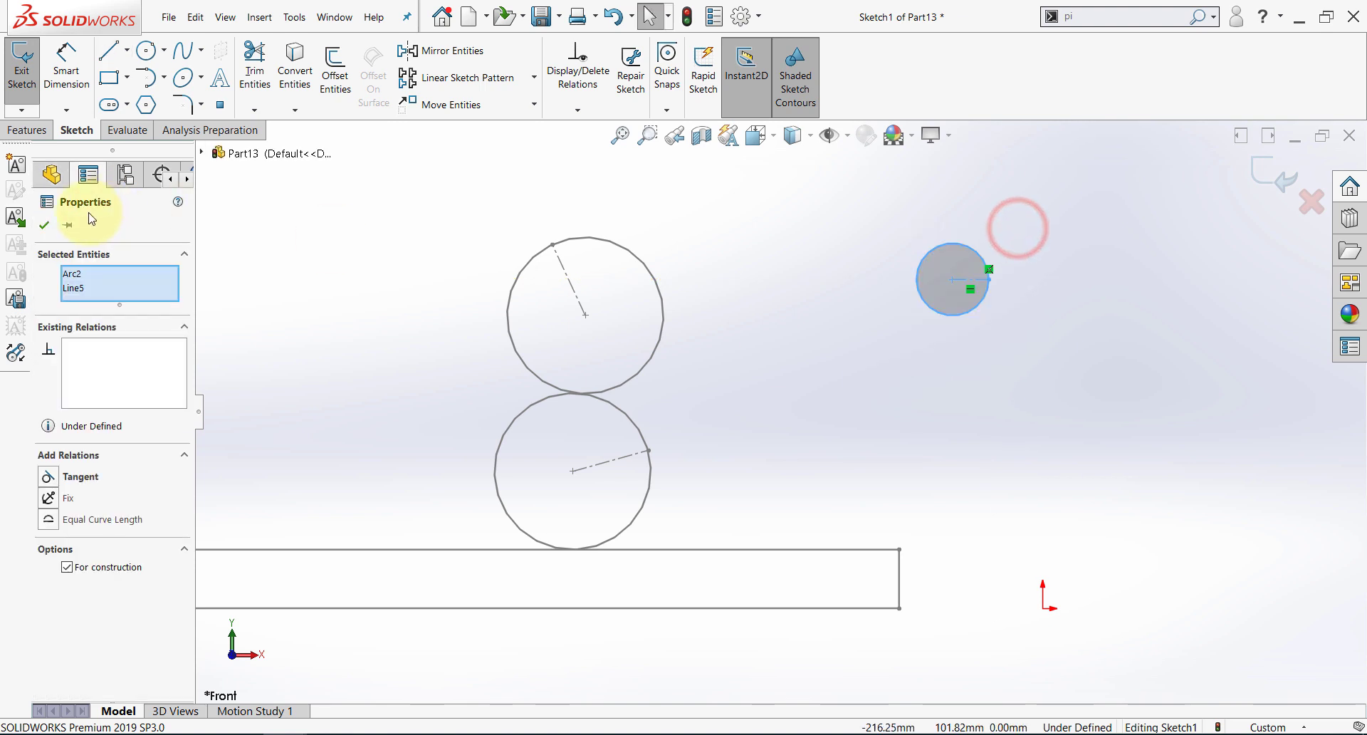
click(18, 168)
click(44, 225)
click(794, 323)
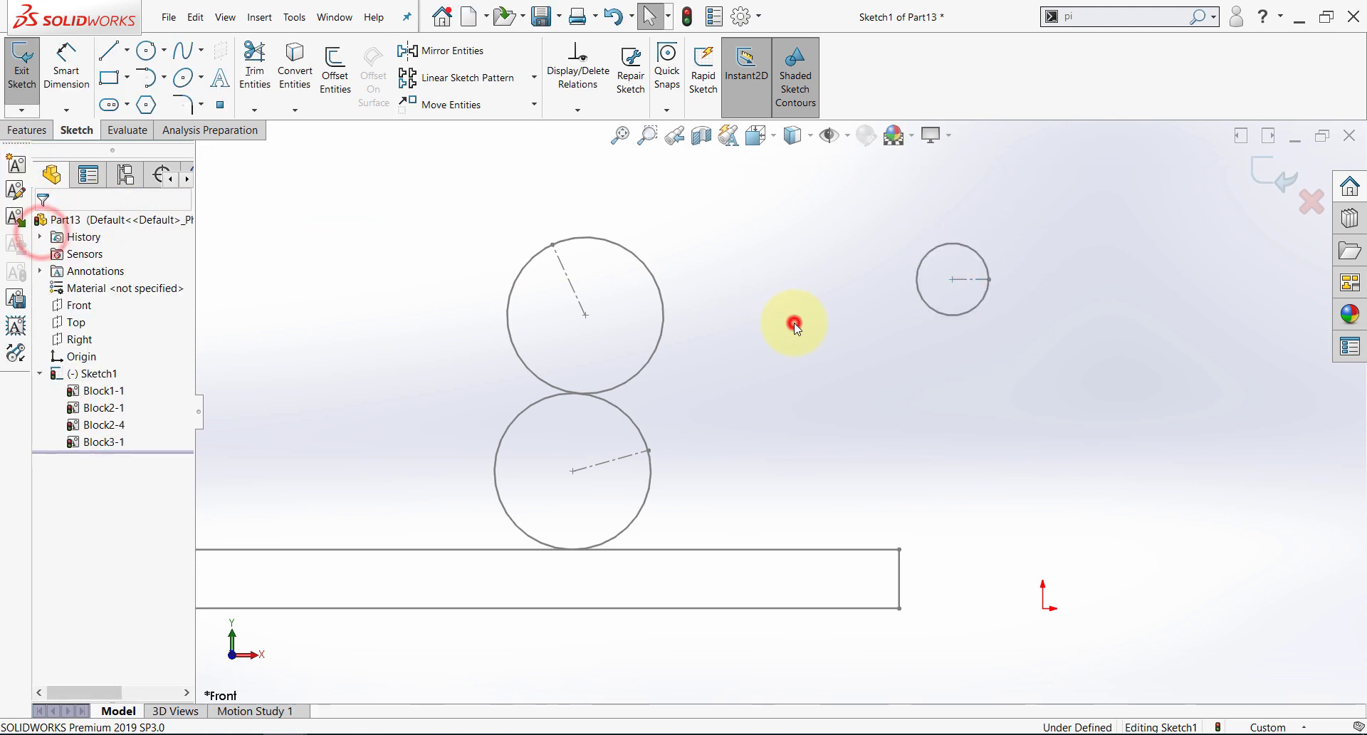
- Engage the small circle block with the upper pulley using a traction relation
click(926, 302)
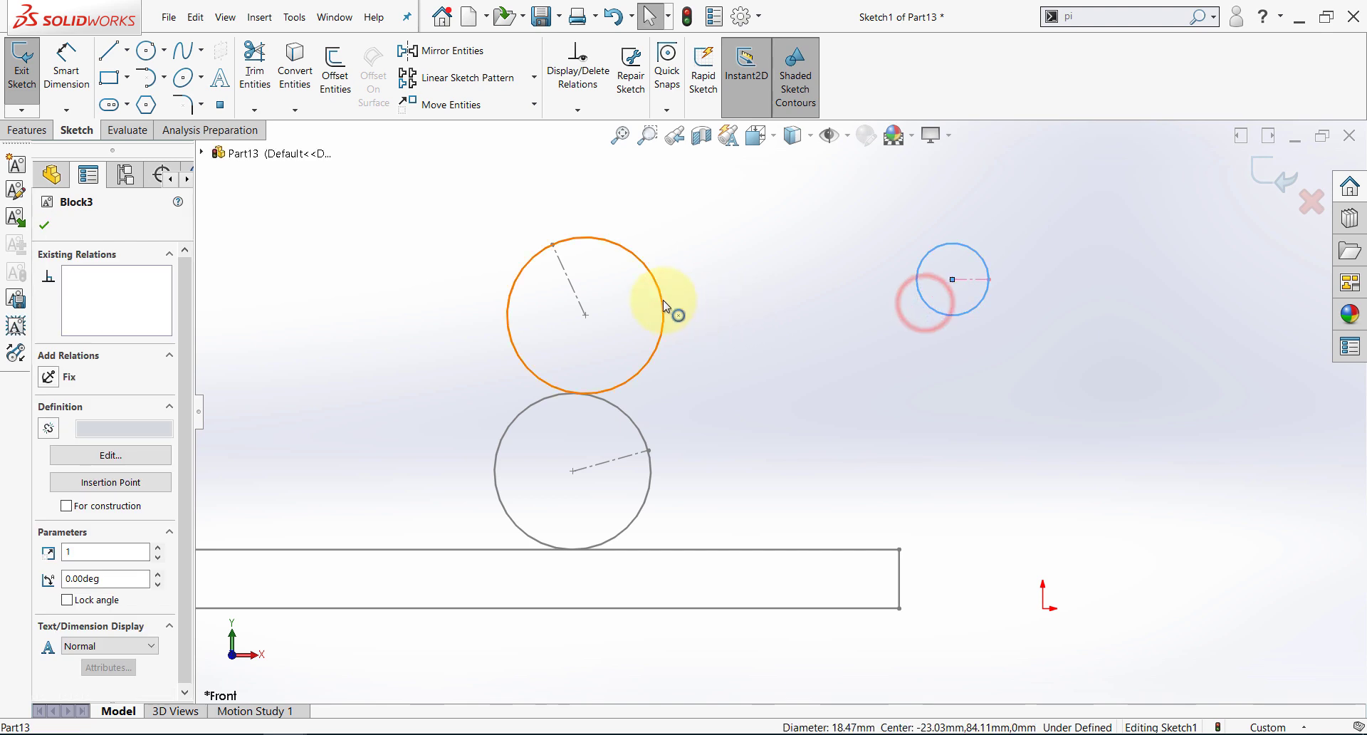
click(907, 356)
click(946, 314)
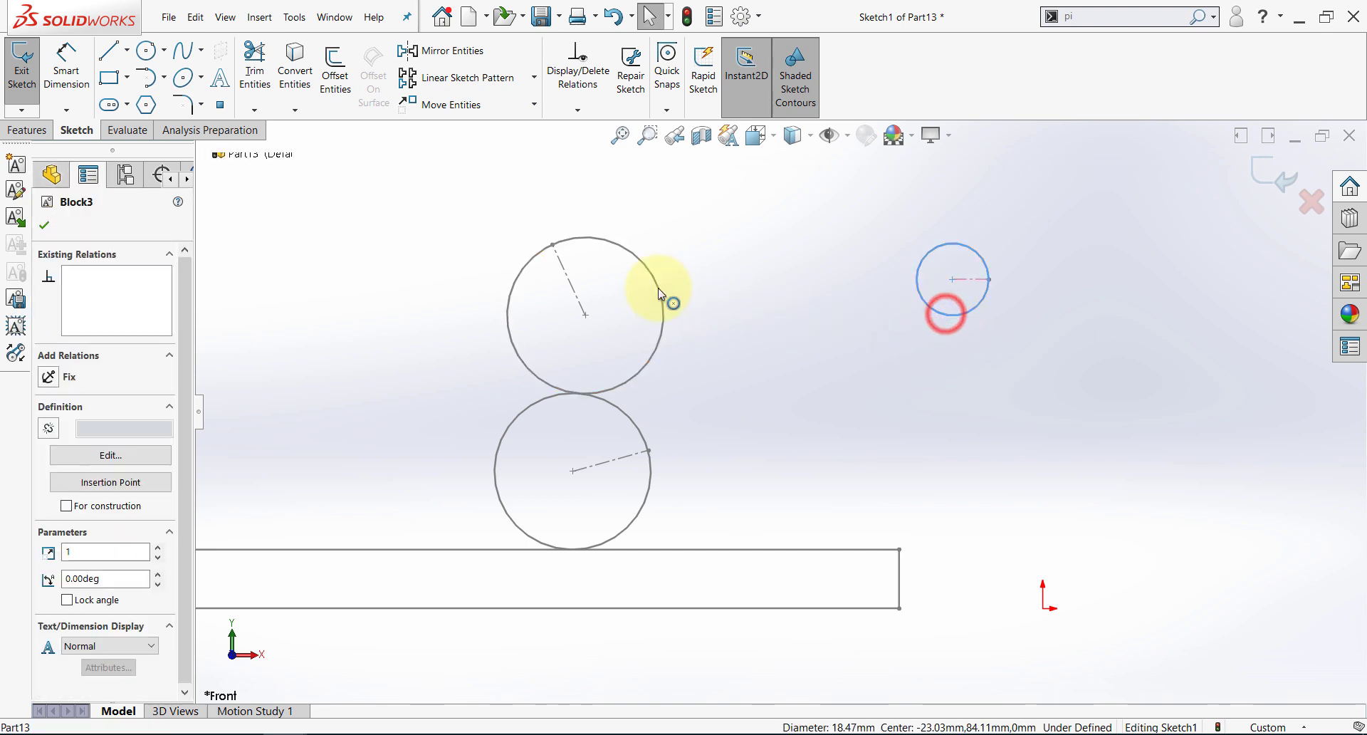
ctrl+click(660, 285)
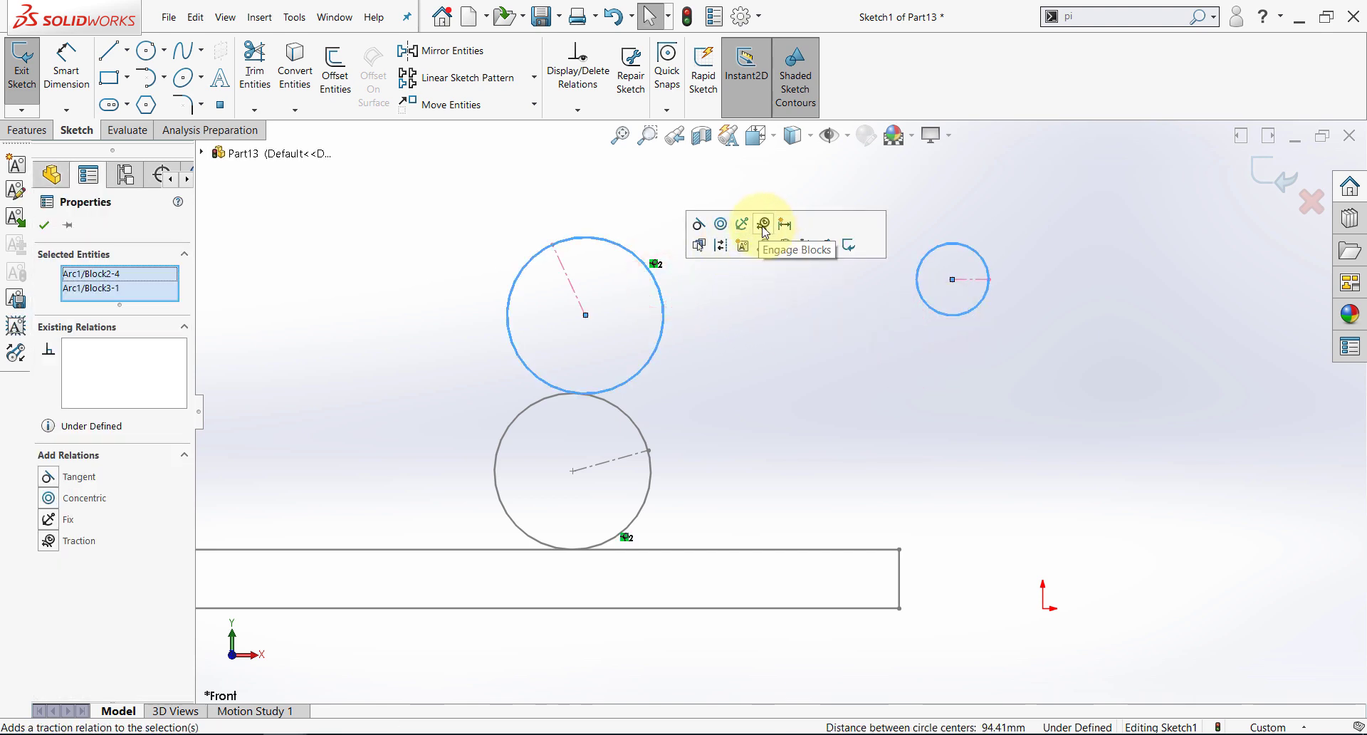
click(764, 224)
click(839, 391)
- Make the small circle's centre horizontal with the upper pulley's centre
click(698, 305)
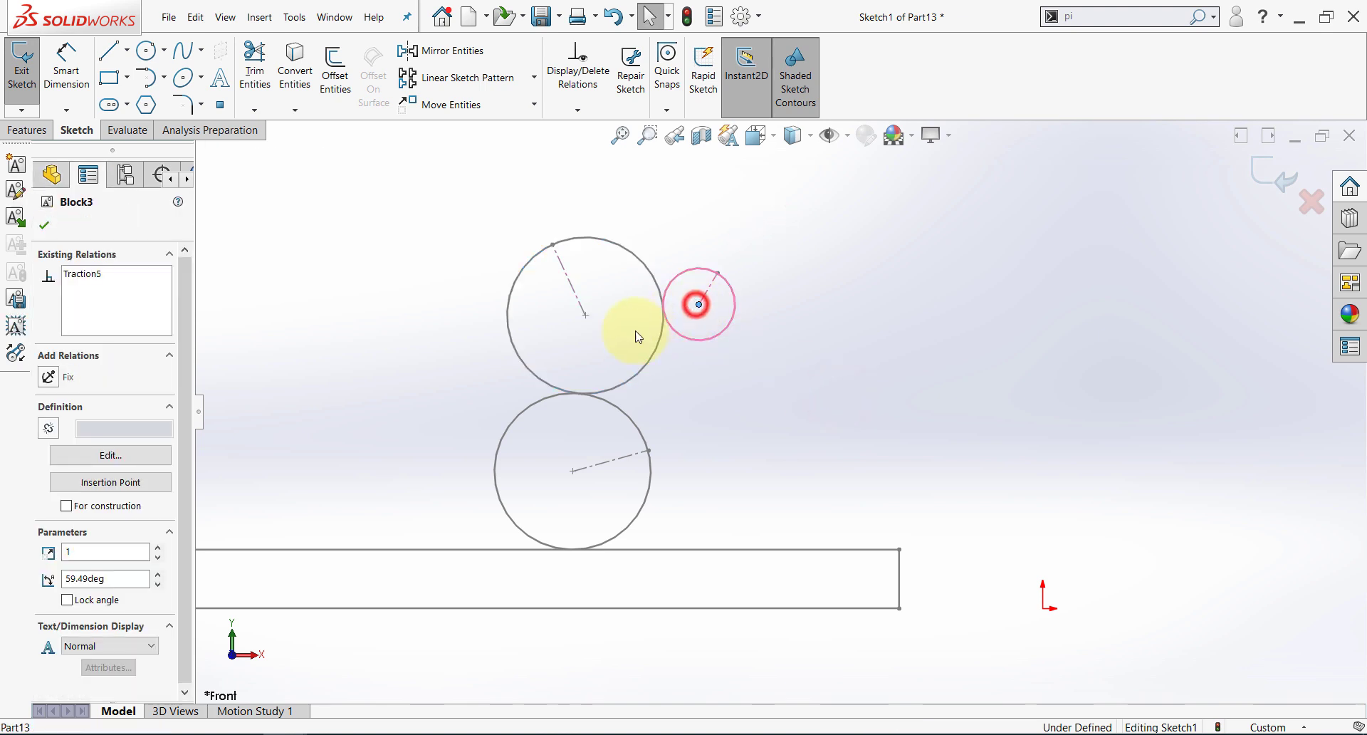
ctrl+click(586, 316)
click(629, 255)
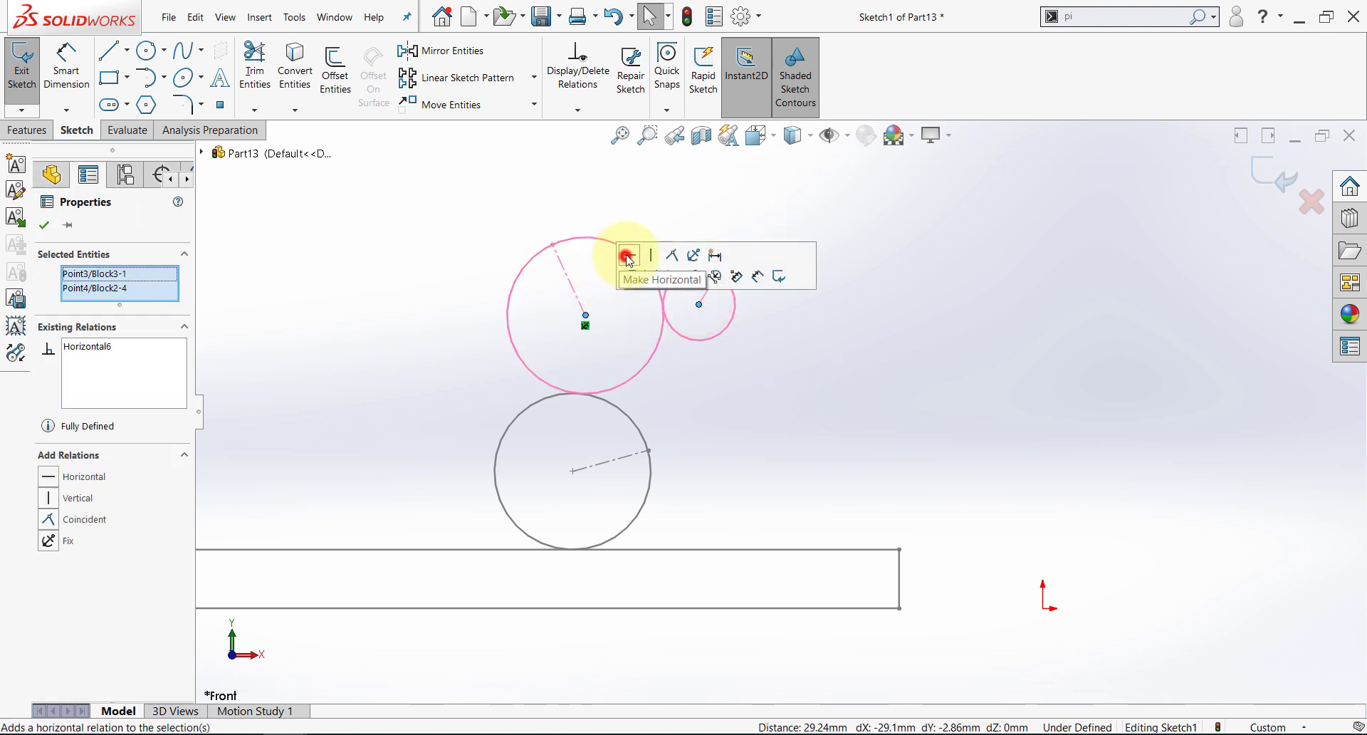
click(653, 182)
- Slide the rack bar to test the small circle rolling with the upper pulley
scroll(784, 400, up, 2)
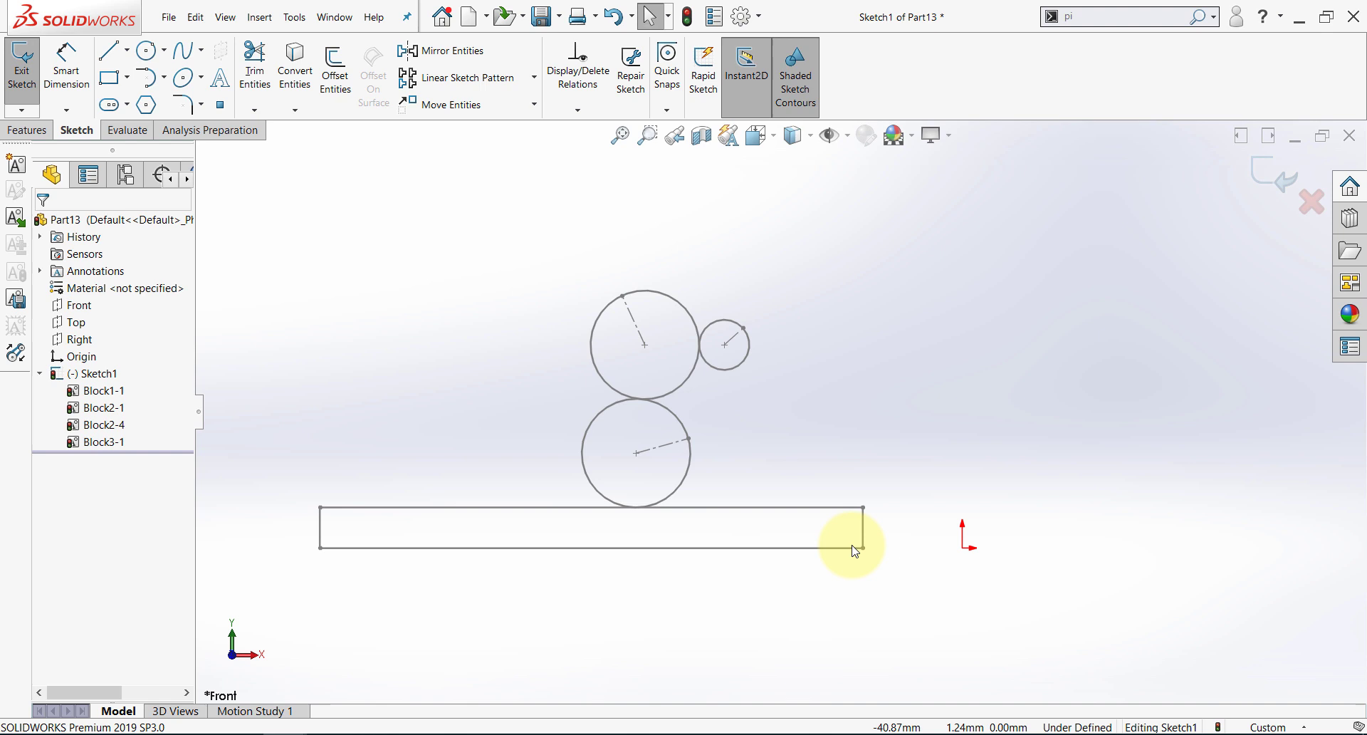
drag(850, 547, 1032, 549)
click(399, 298)
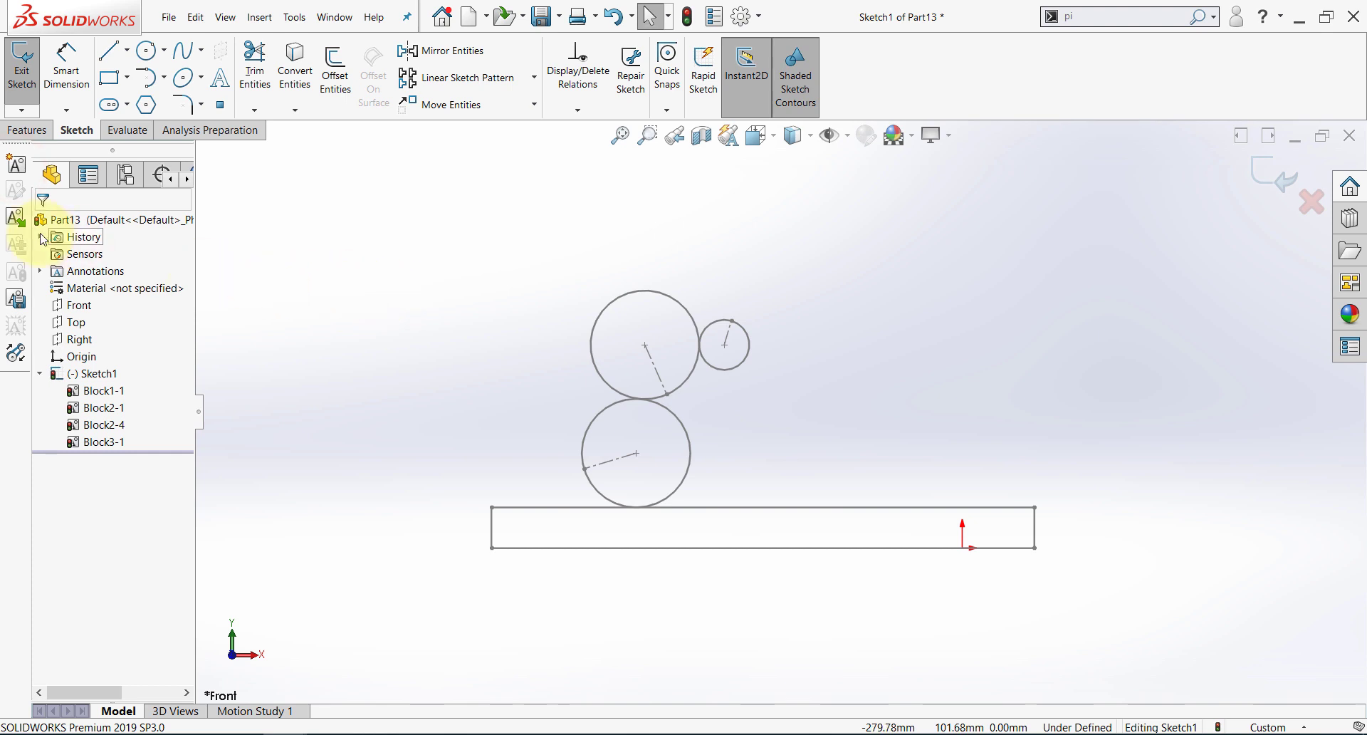
- Insert Block2 as a new pulley right of the small circle and level its centre with it
click(15, 218)
click(73, 300)
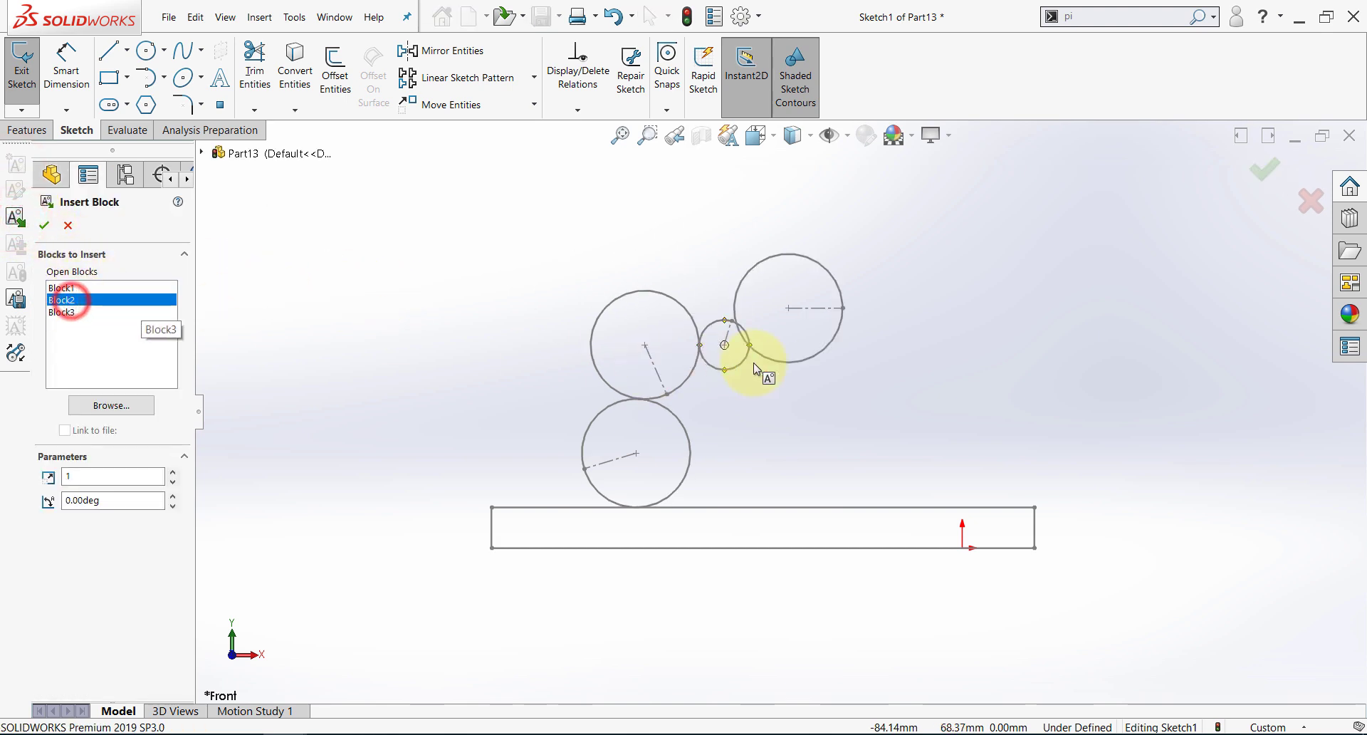
click(777, 394)
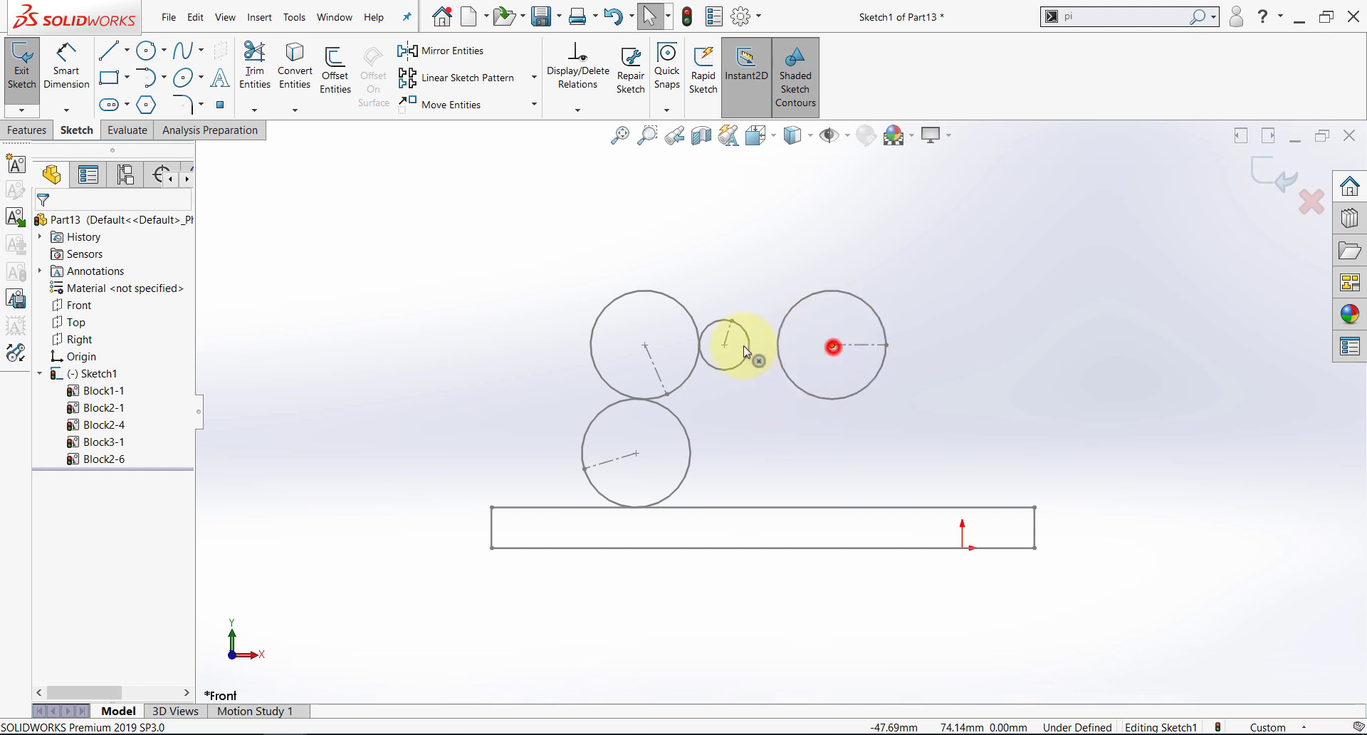
ctrl+click(724, 344)
click(763, 285)
click(723, 247)
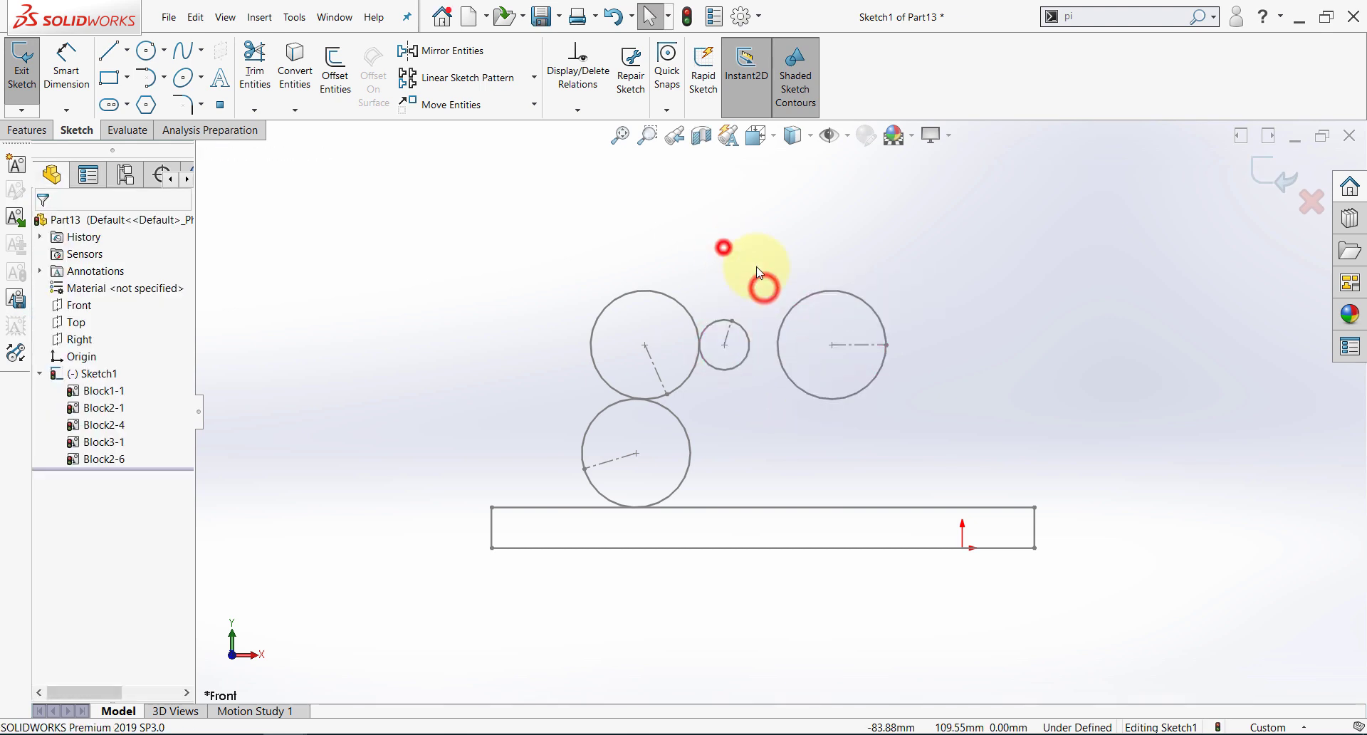
- Make the new pulley tangent to the small circle, then slide the bar left to test
click(799, 305)
ctrl+click(742, 329)
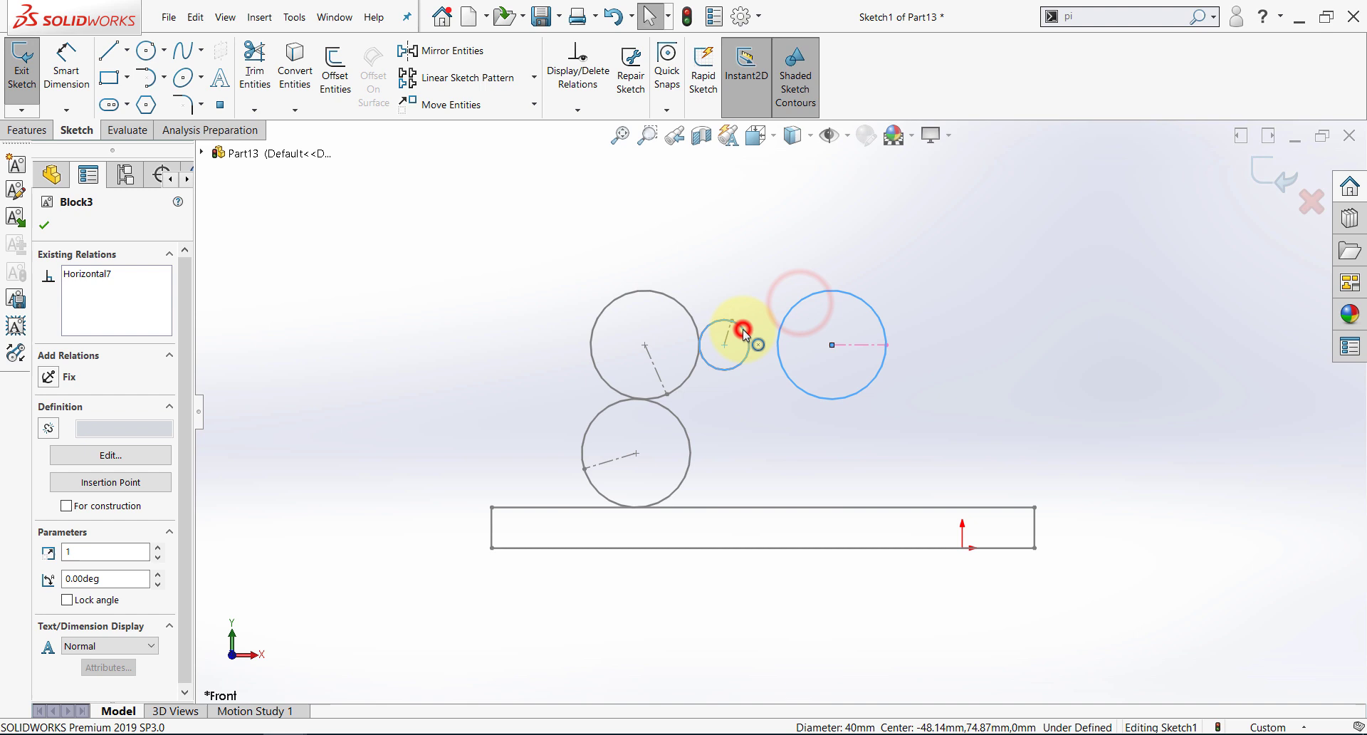
click(851, 268)
click(781, 225)
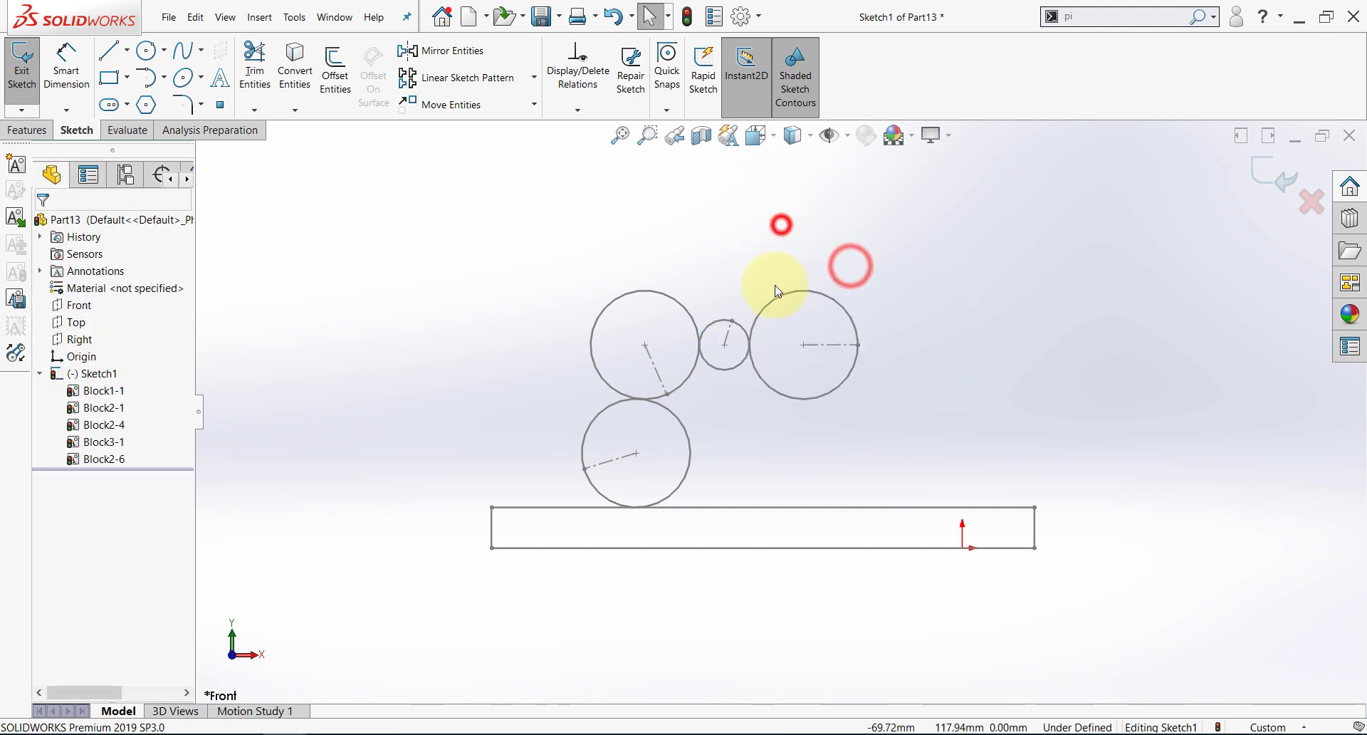
drag(931, 546, 886, 570)
click(745, 604)
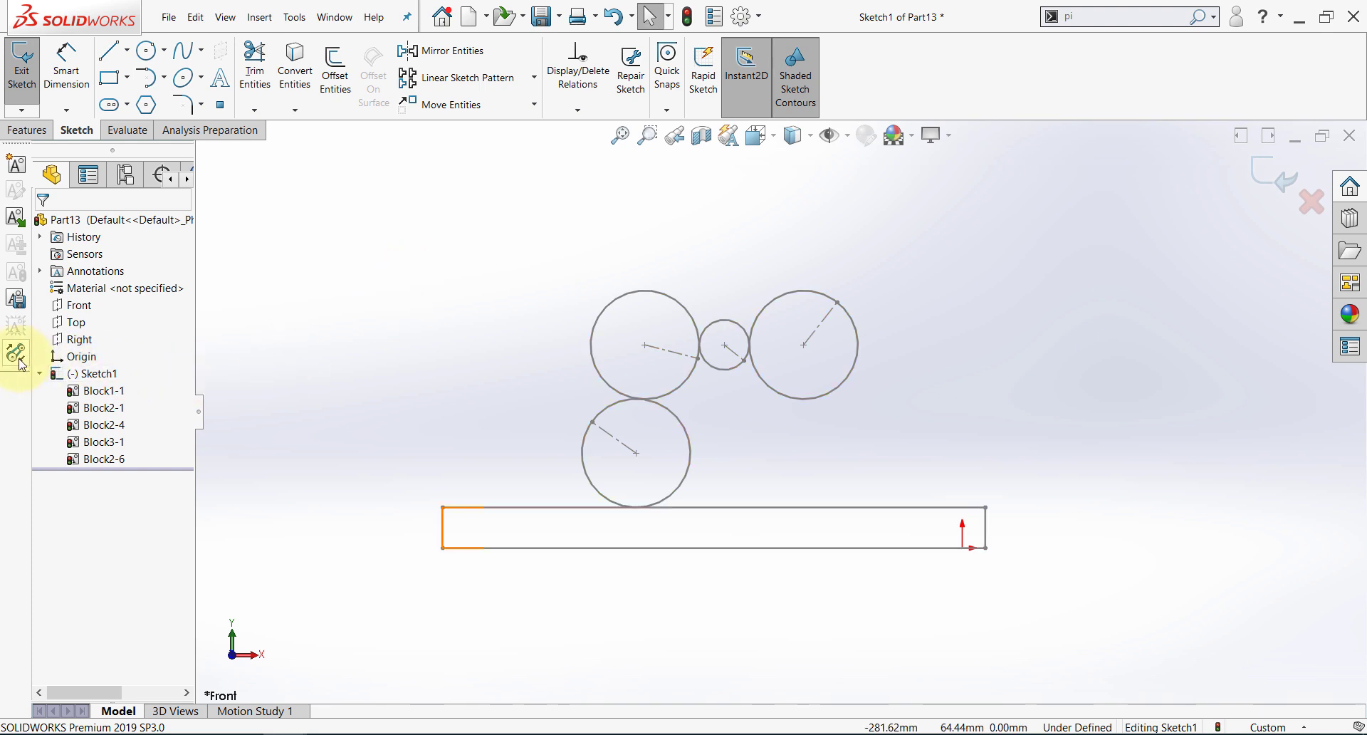
- Insert three unattached Block2 copies (Block2-8, Block2-9, Block2-10) at the upper right
click(417, 316)
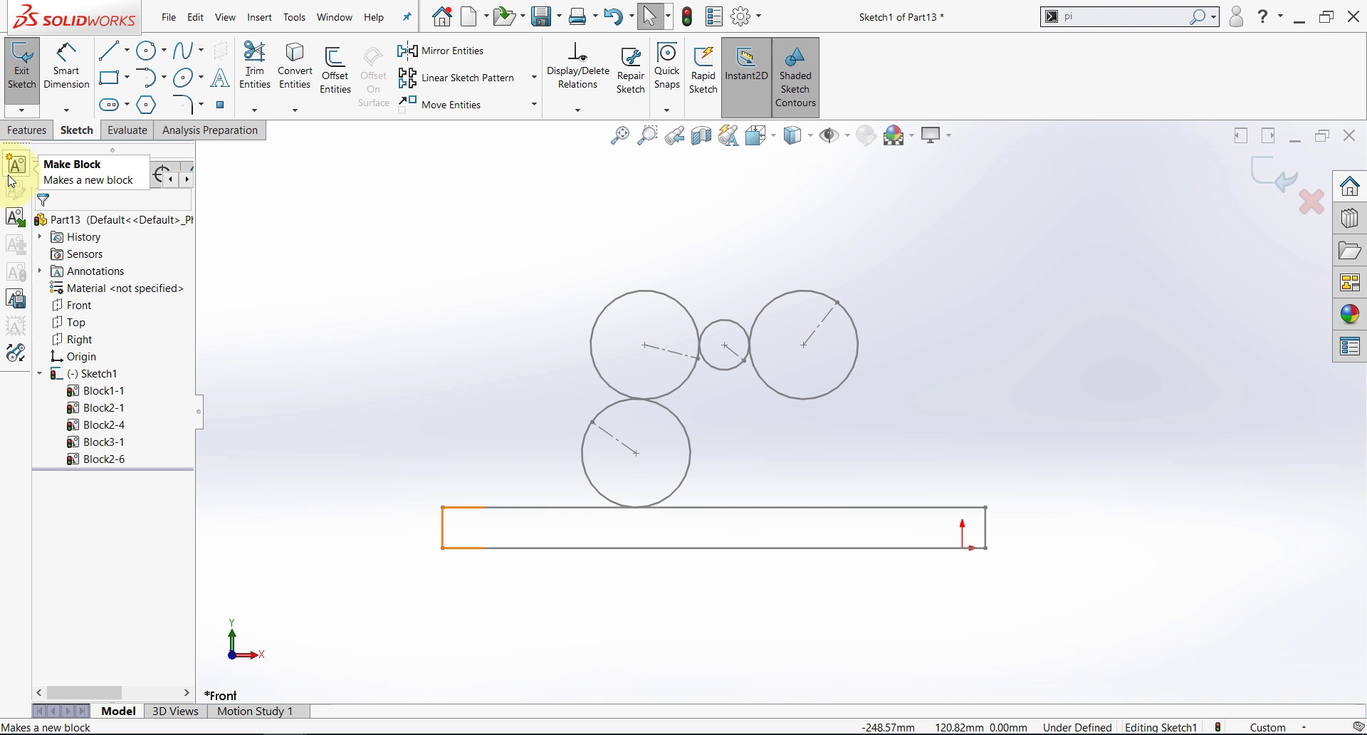
click(15, 216)
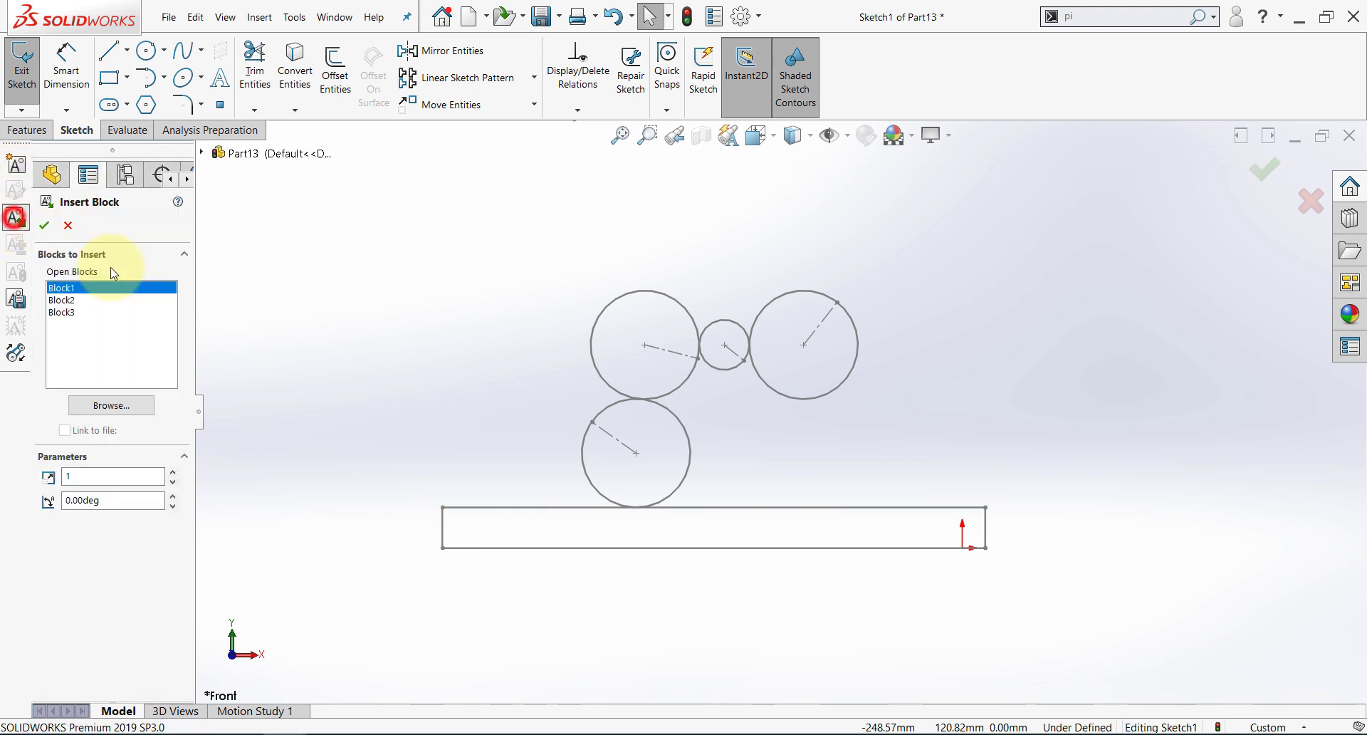
click(71, 307)
scroll(783, 409, down, 2)
click(927, 289)
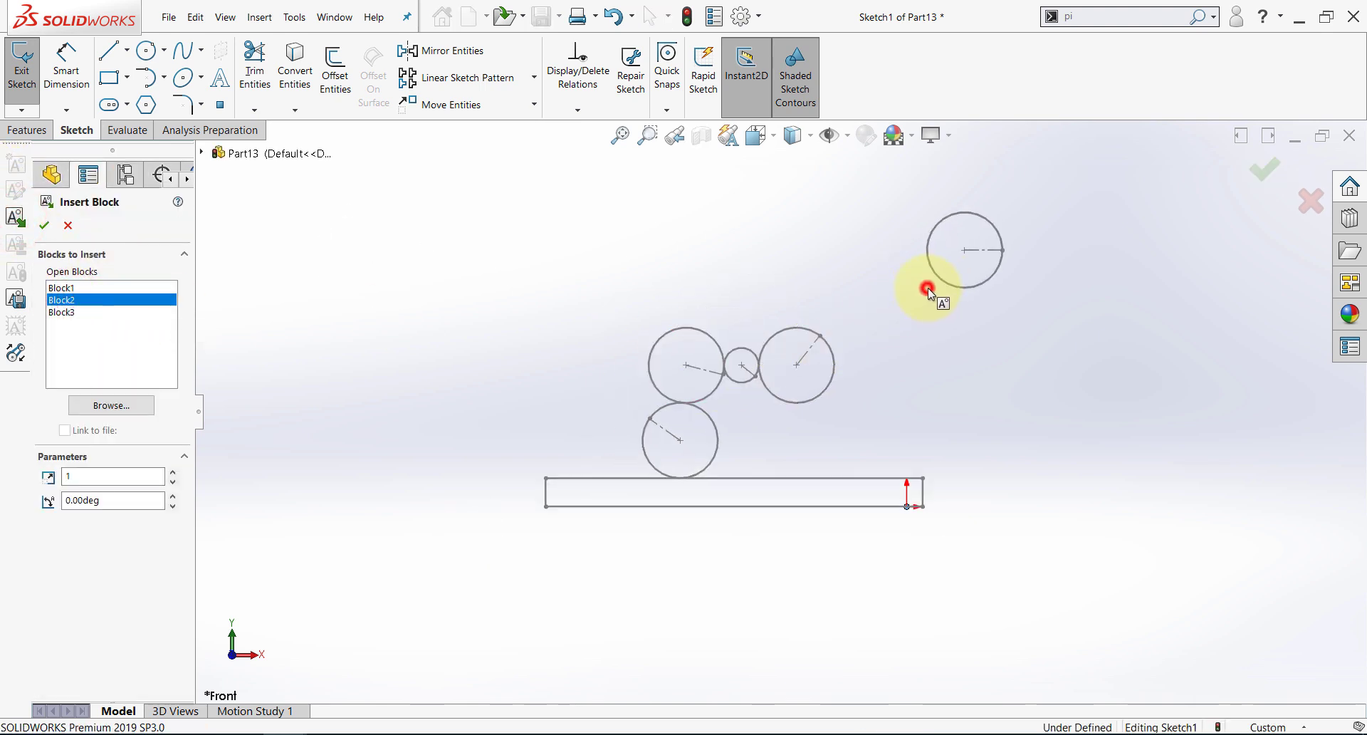
click(1080, 389)
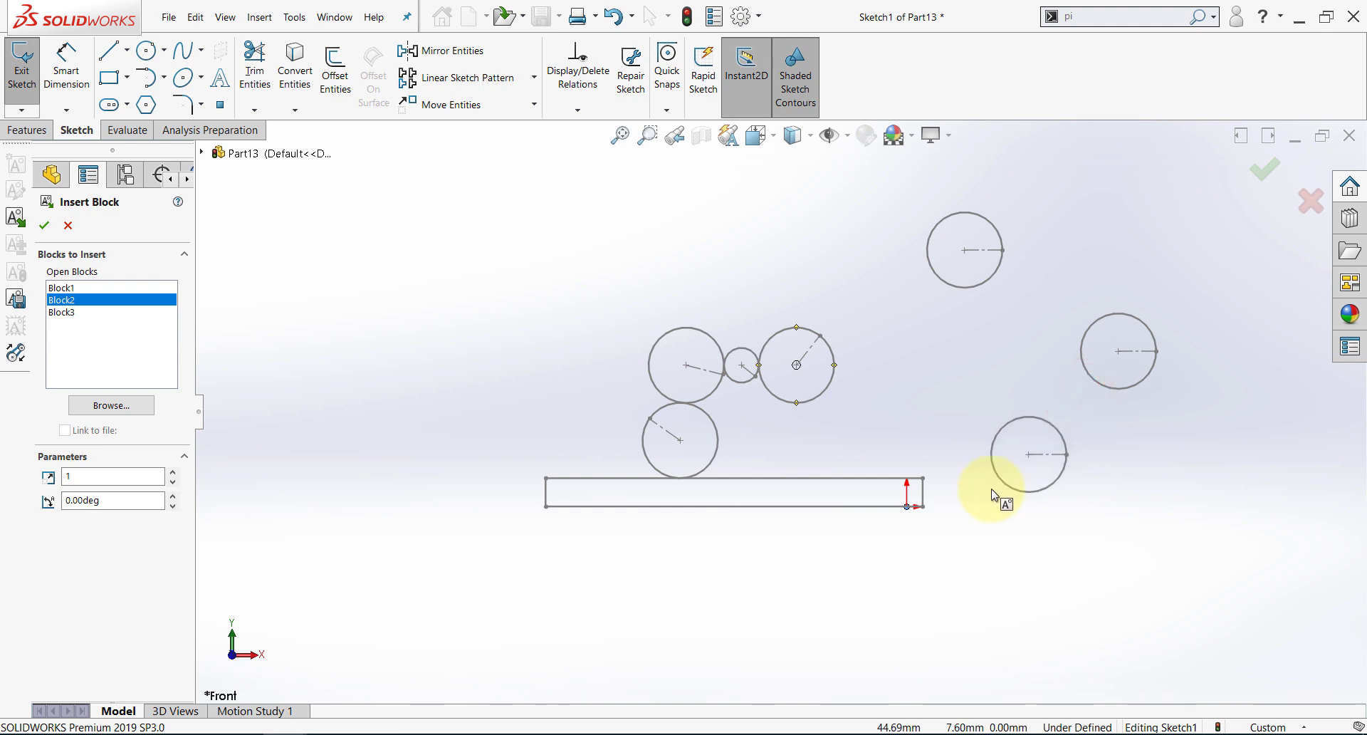
click(1049, 295)
key(Escape)
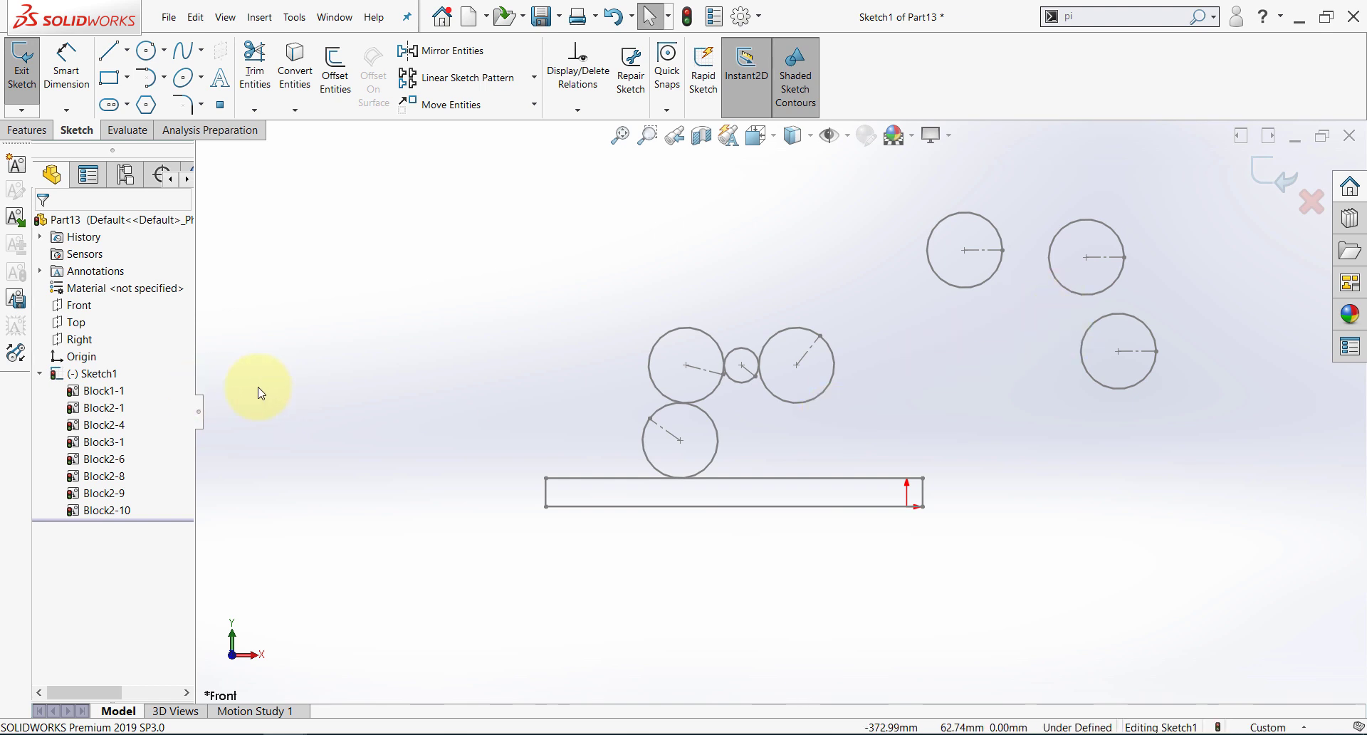
click(966, 251)
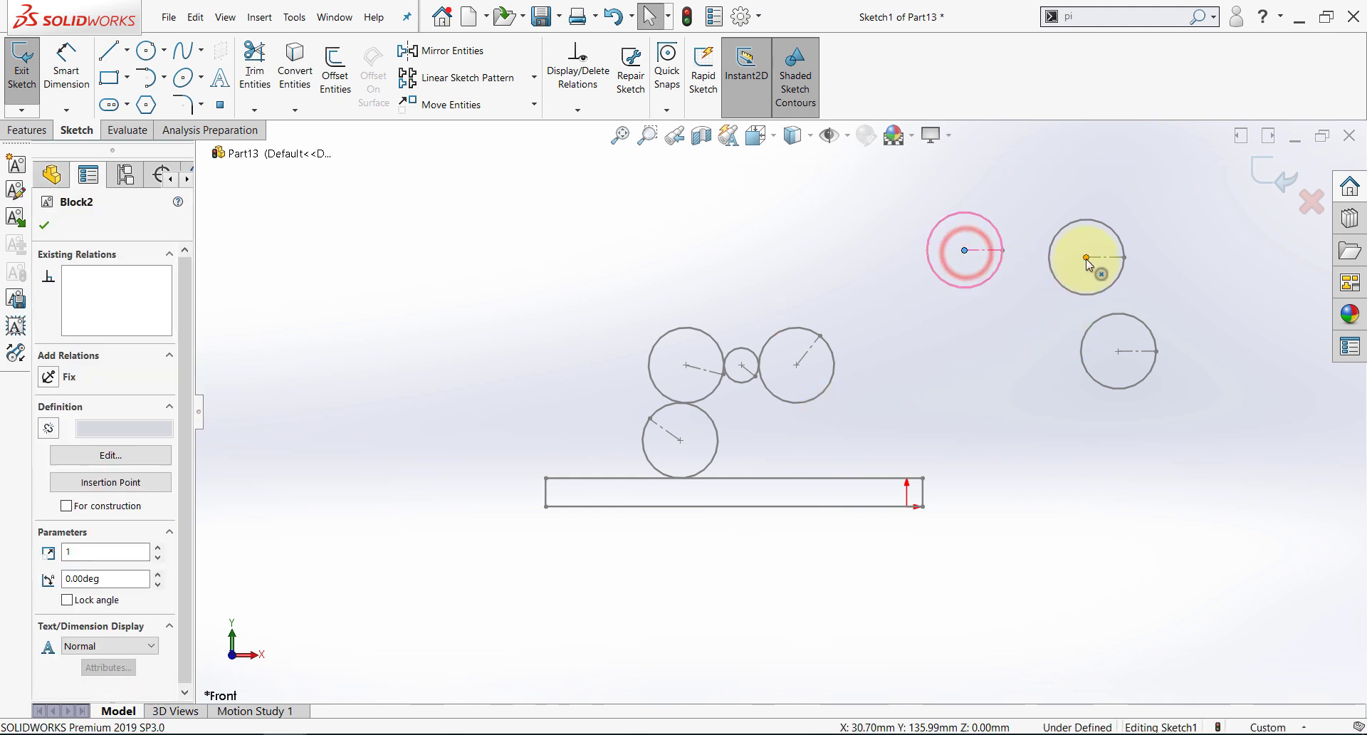
ctrl+click(1086, 257)
ctrl+click(1118, 352)
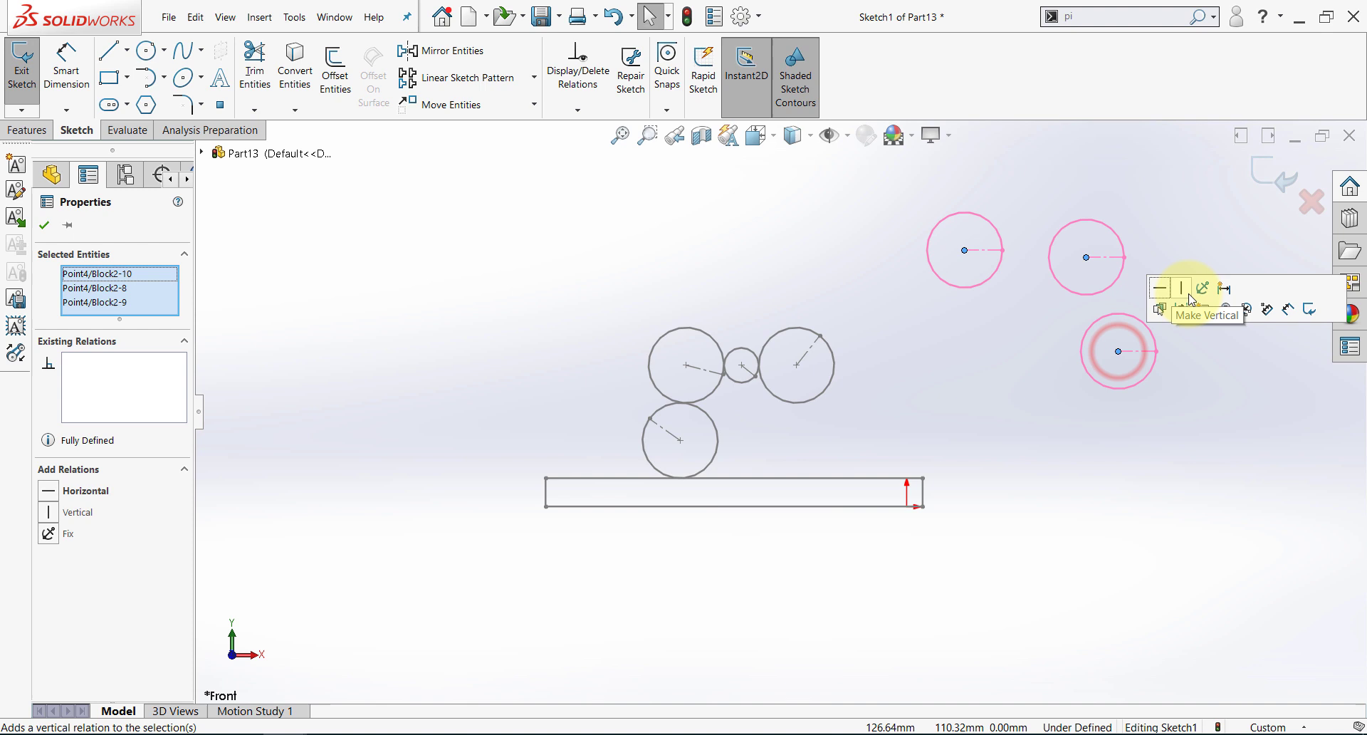
click(1205, 289)
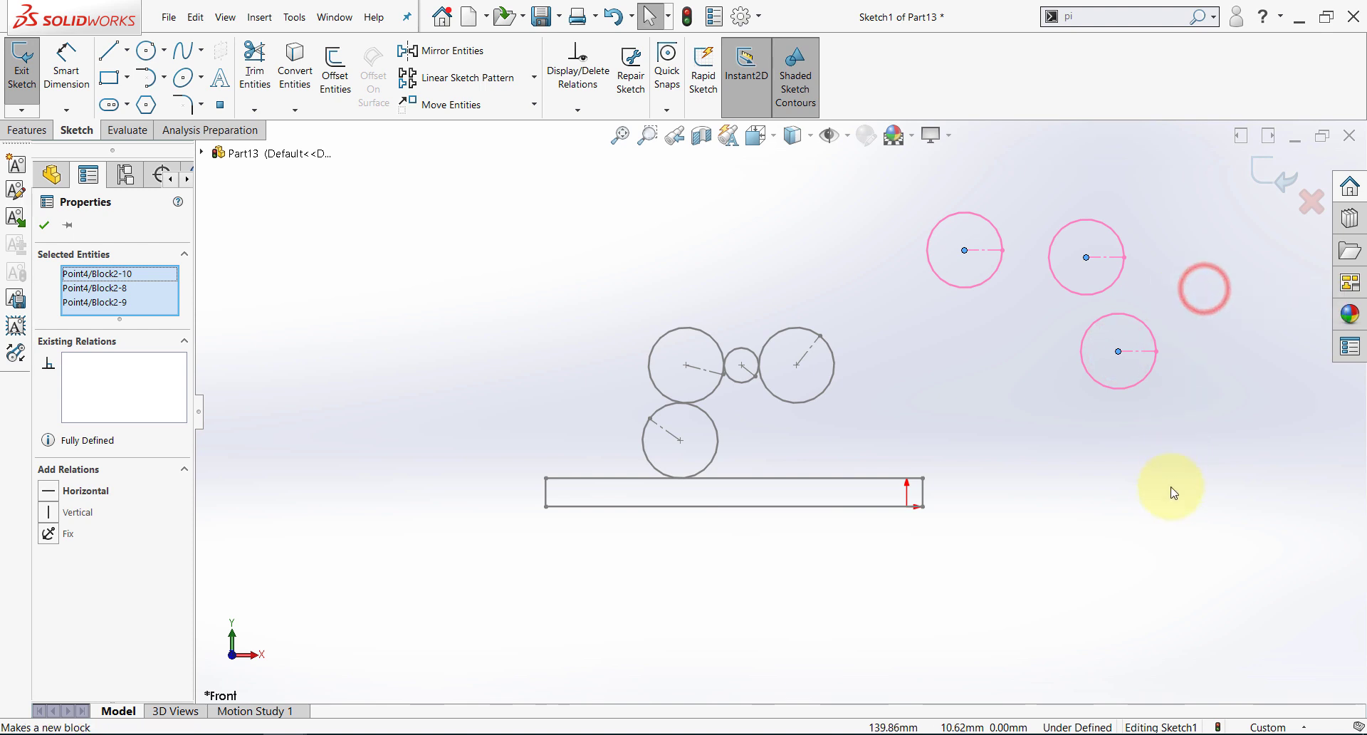
click(1164, 489)
drag(1157, 351, 1103, 401)
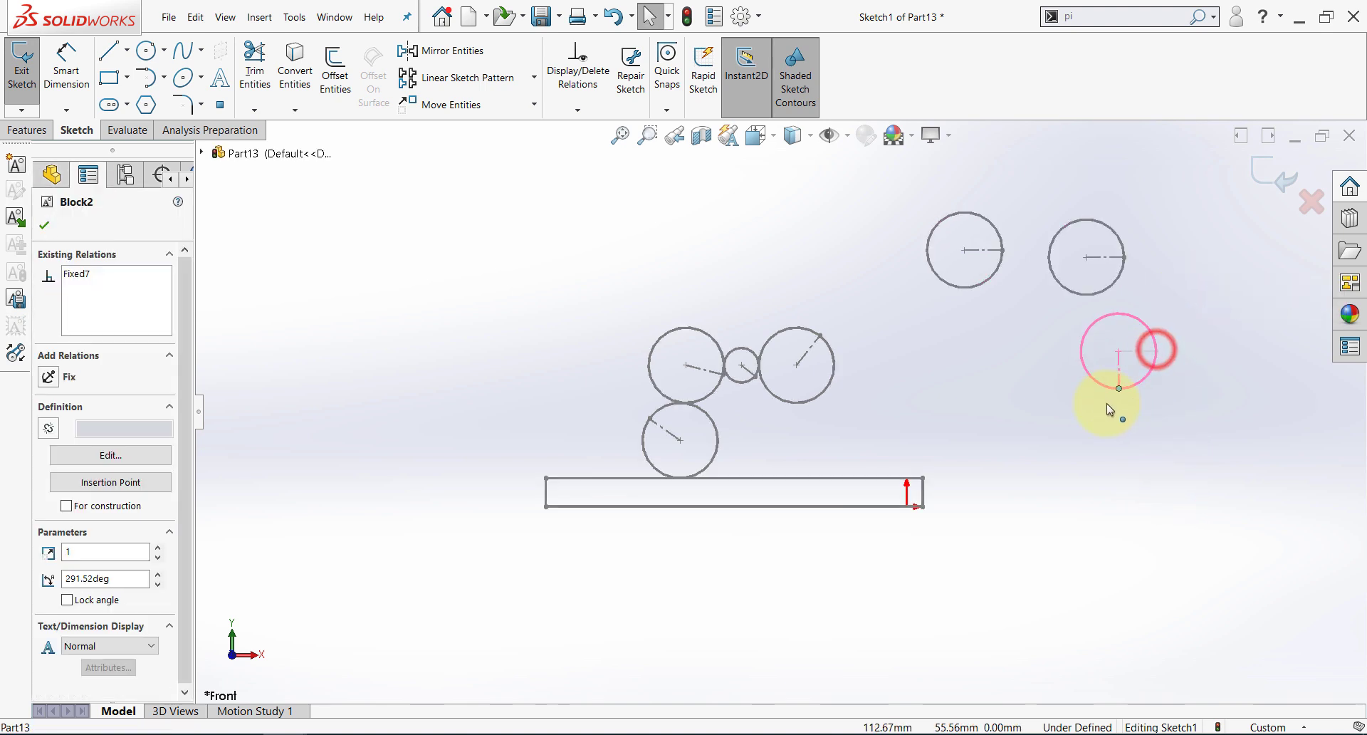
drag(1122, 260, 1091, 295)
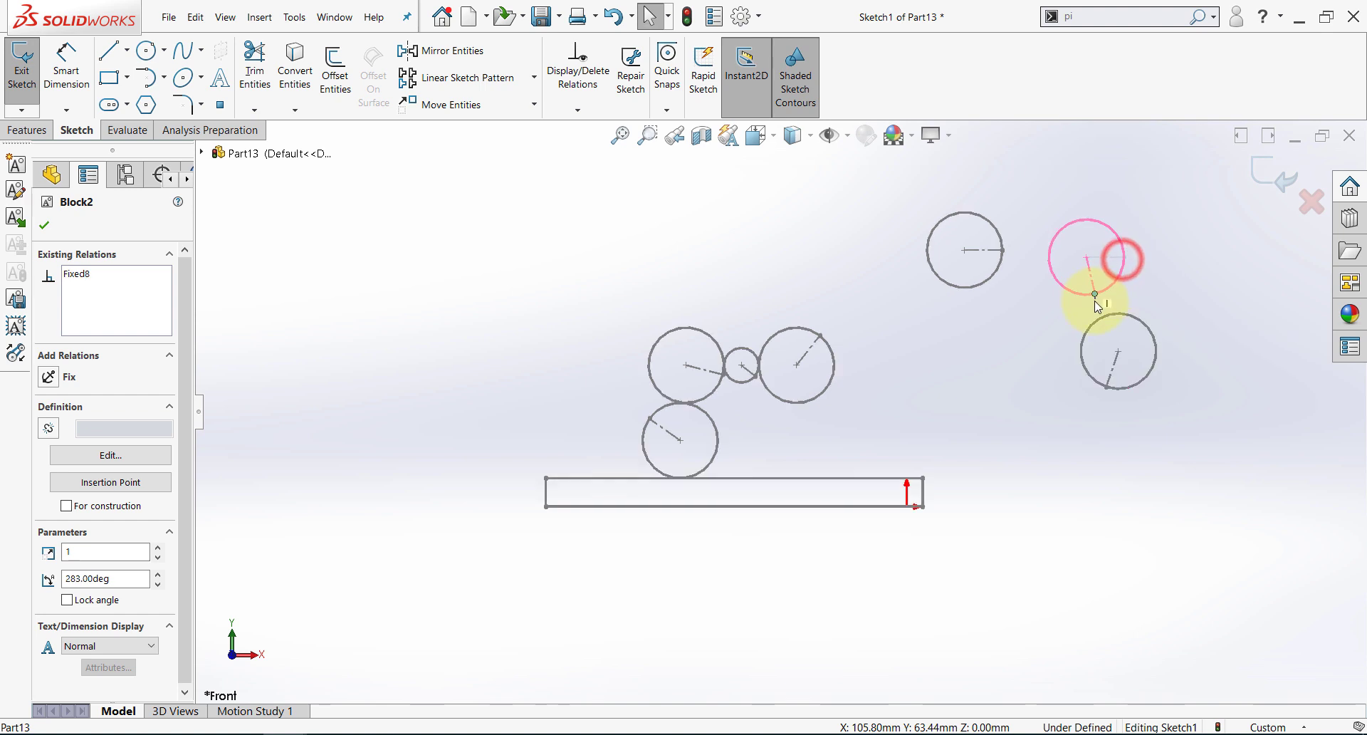
drag(1007, 254, 1004, 406)
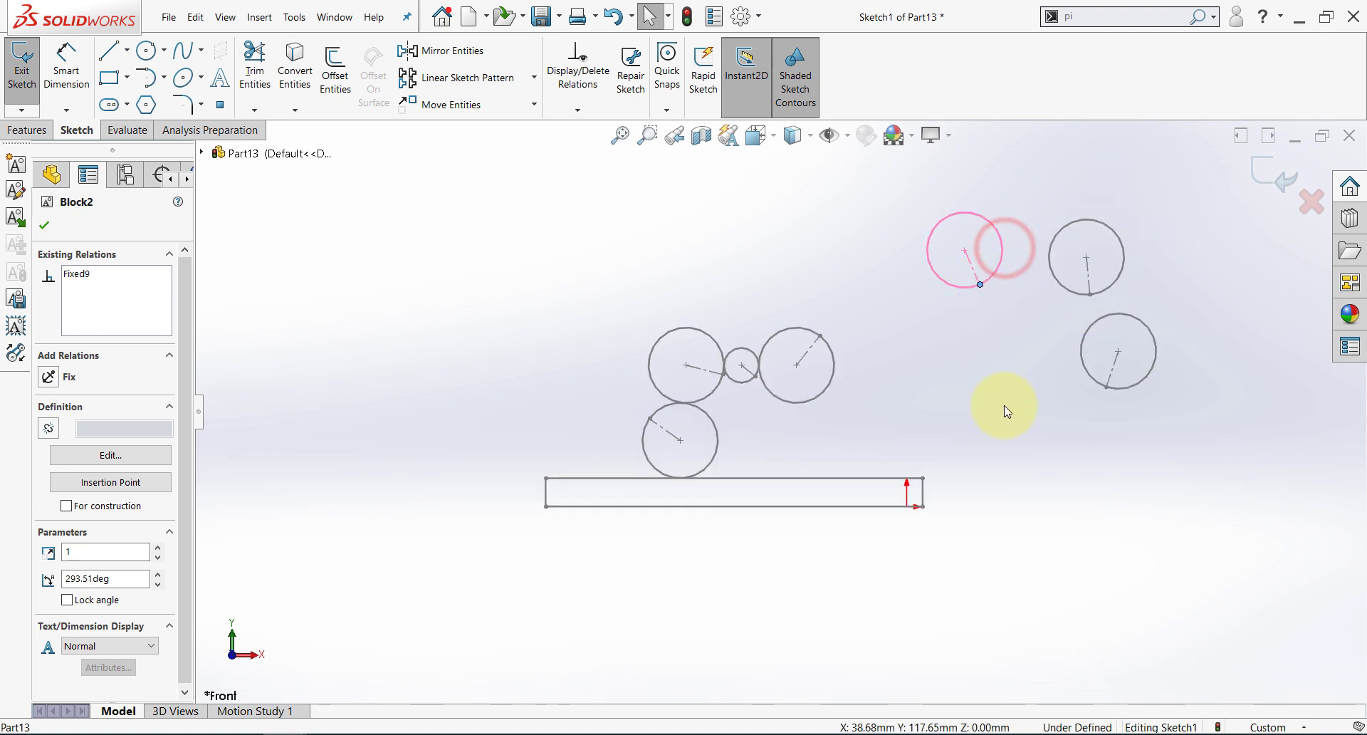
click(1004, 404)
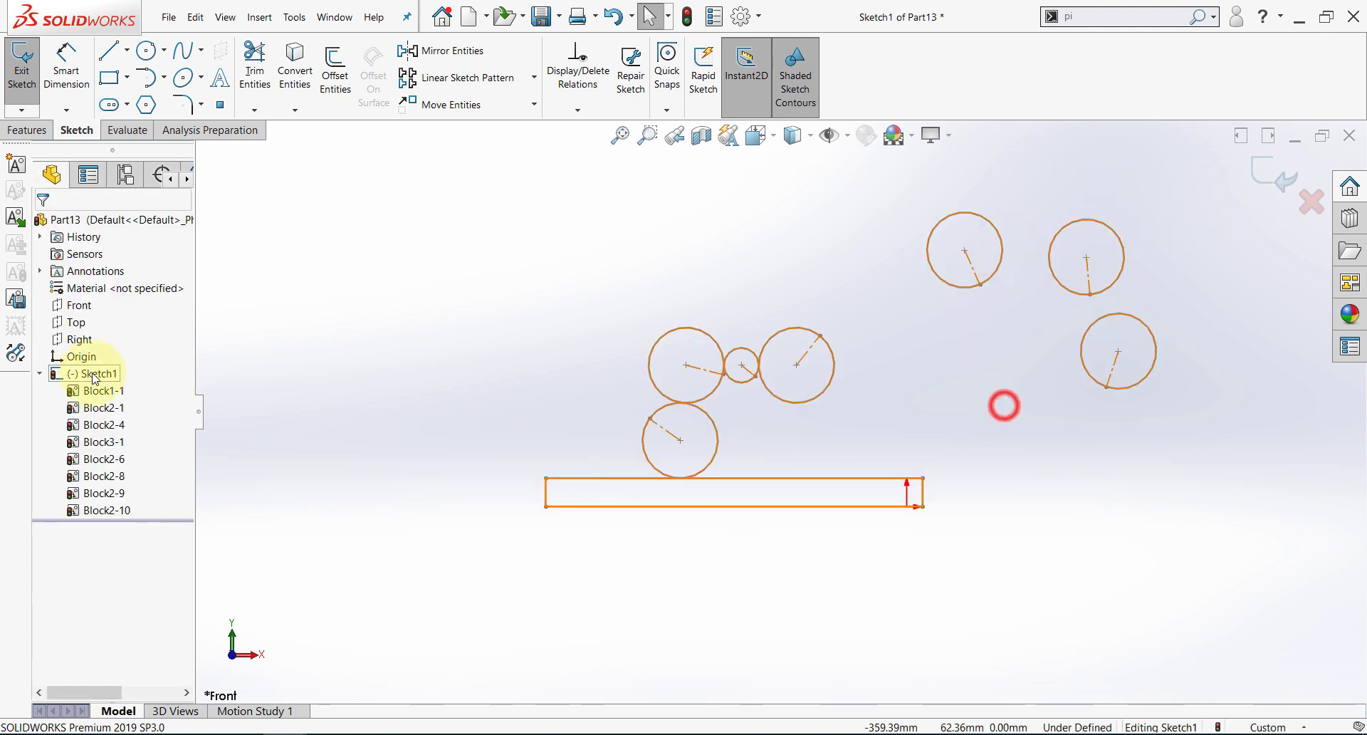
- Create Belt1 (340.64 mm) wrapping the outside of the three upper-right pulleys
click(20, 360)
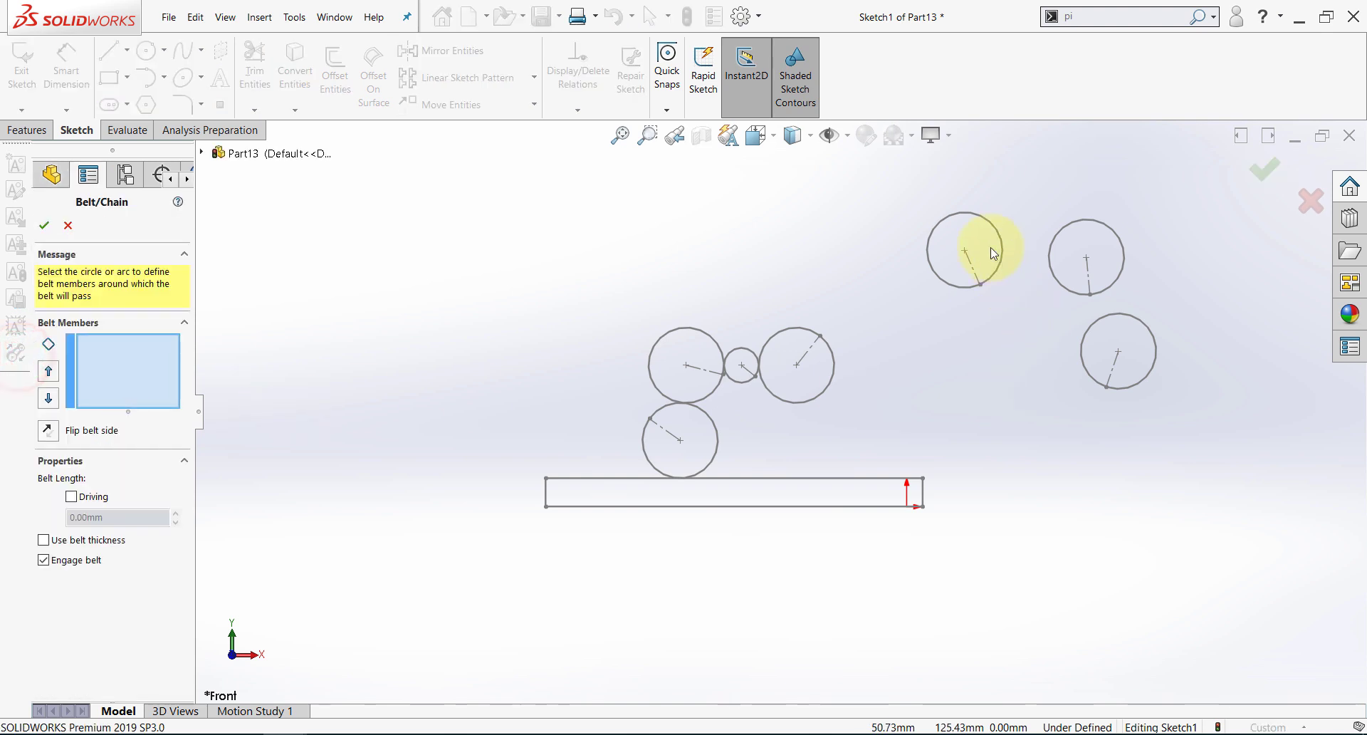
click(981, 215)
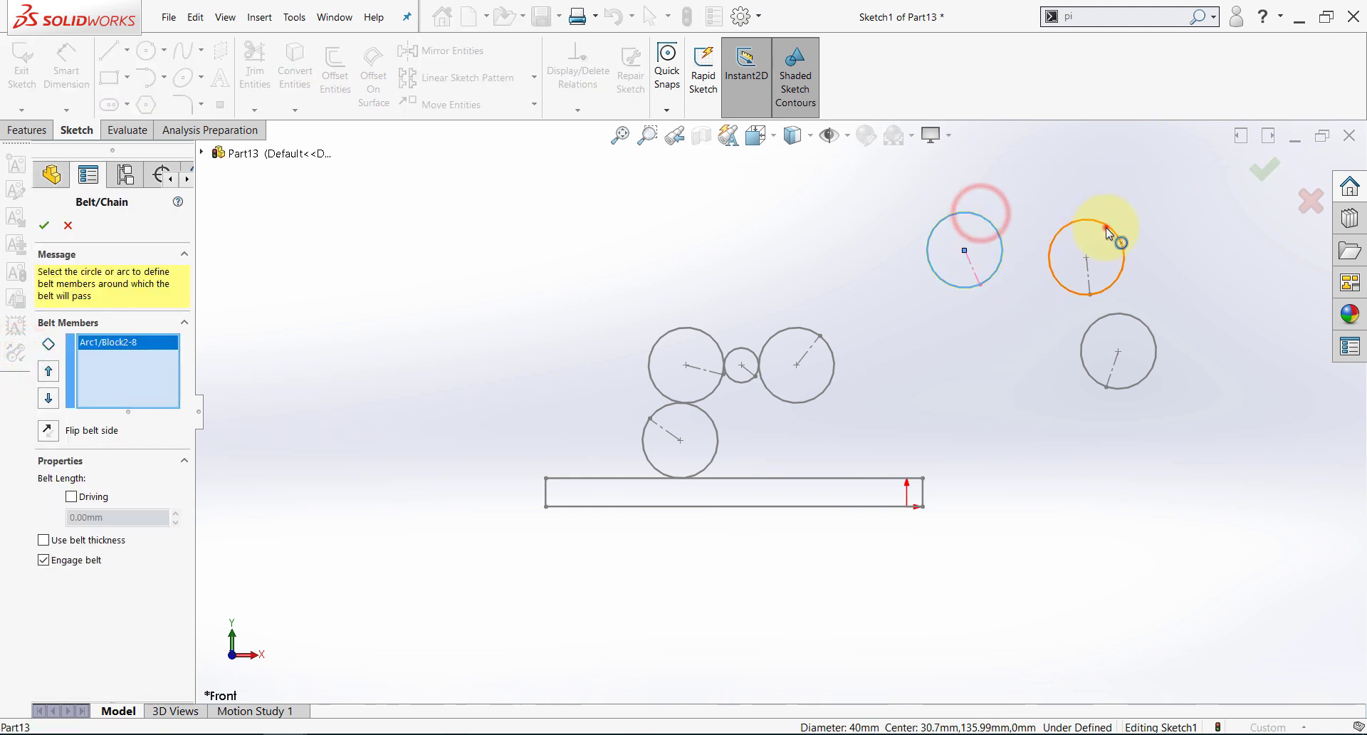
click(1104, 228)
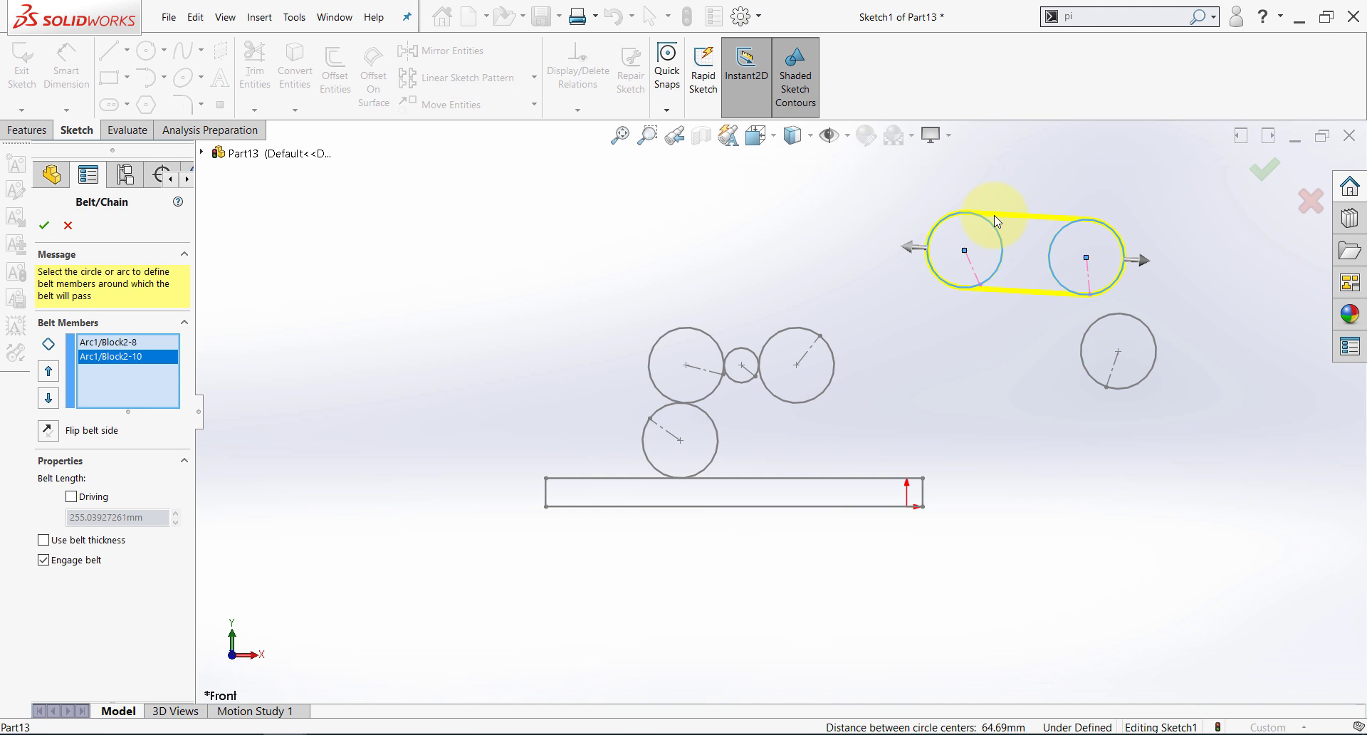
click(1134, 317)
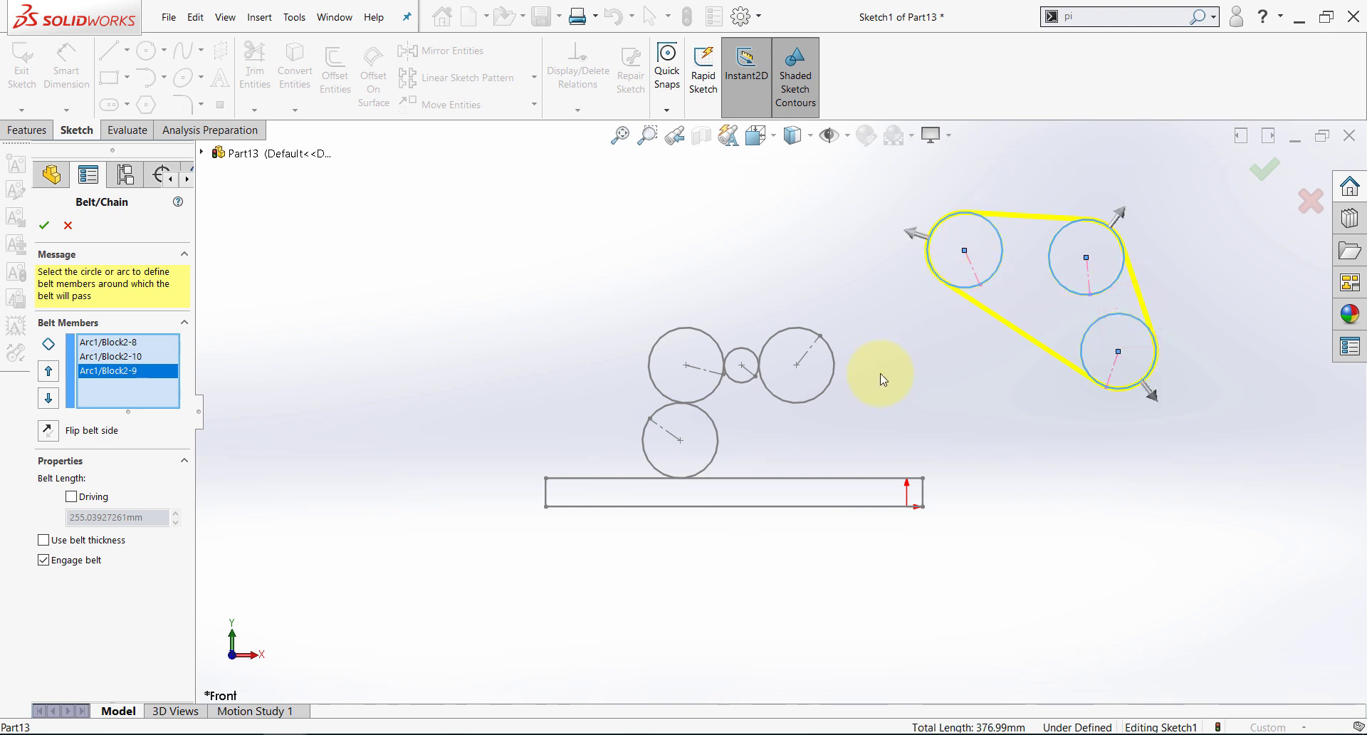
click(912, 234)
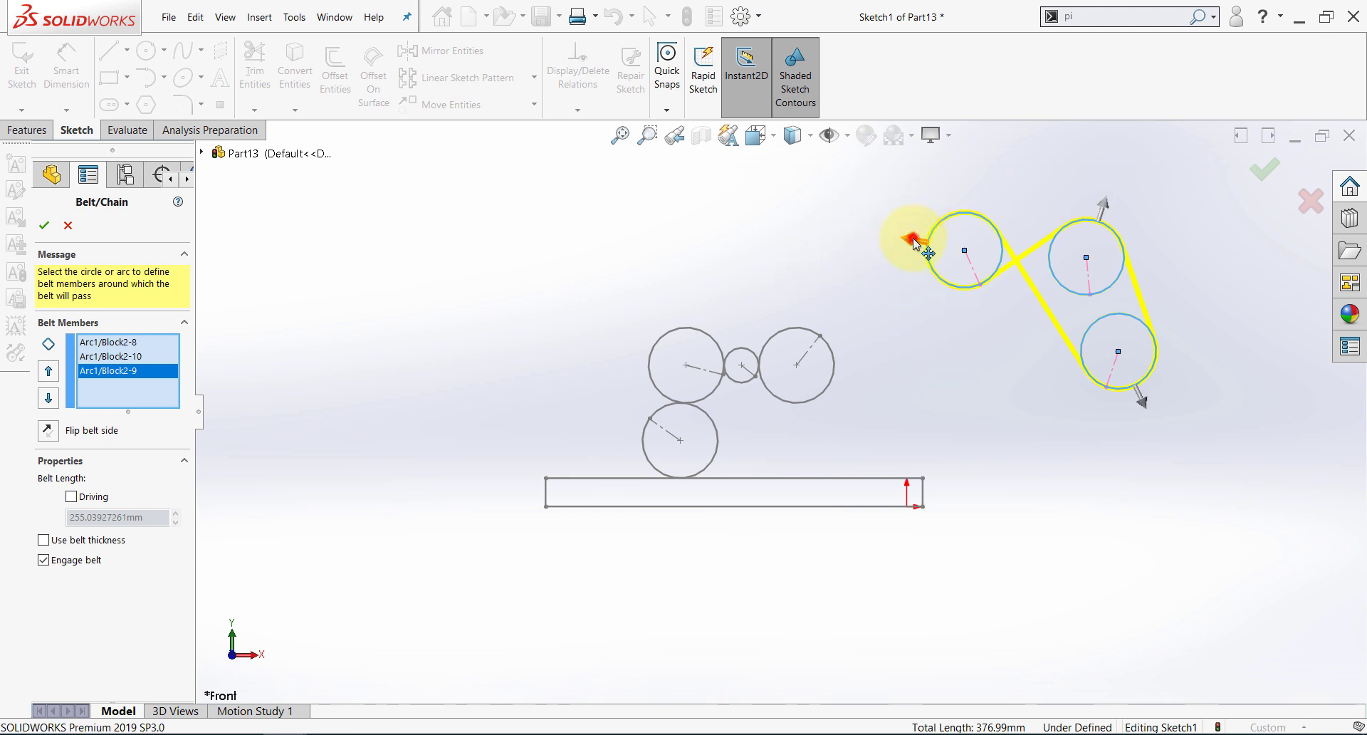
click(1124, 212)
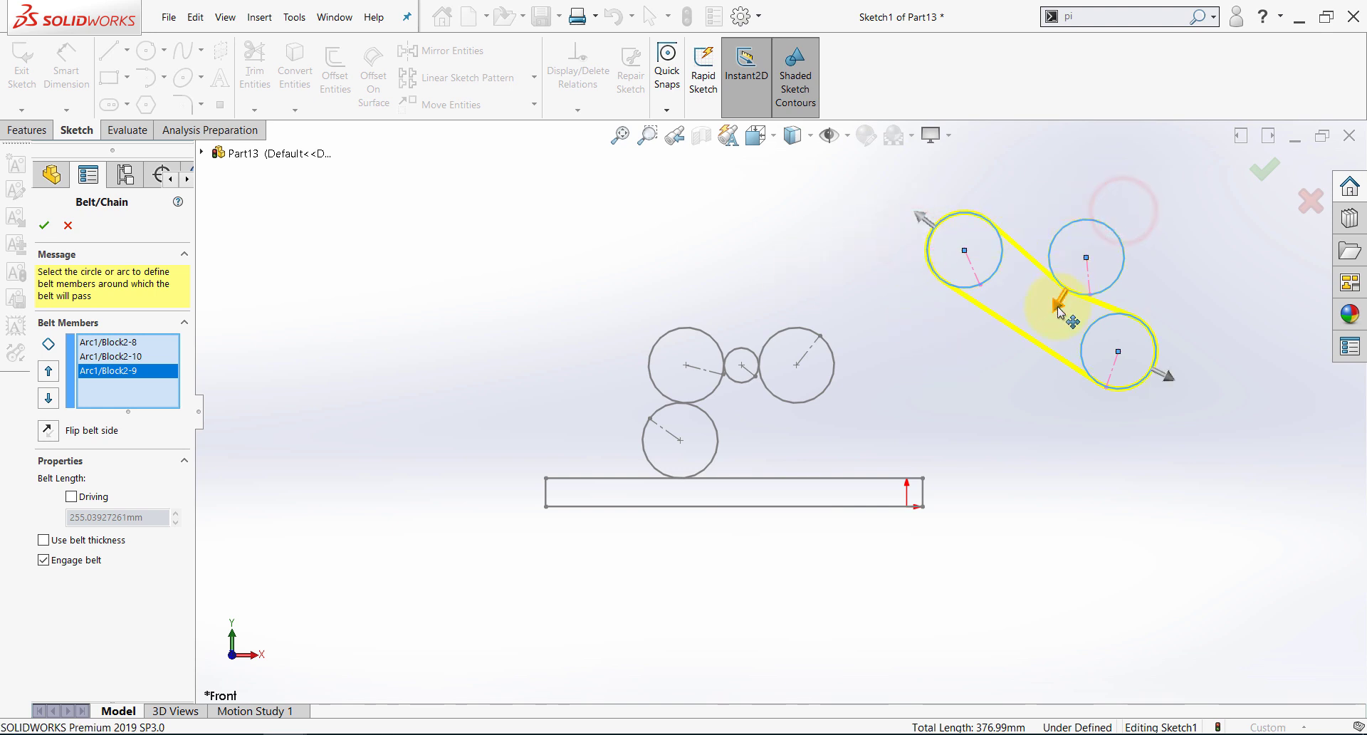
click(1156, 398)
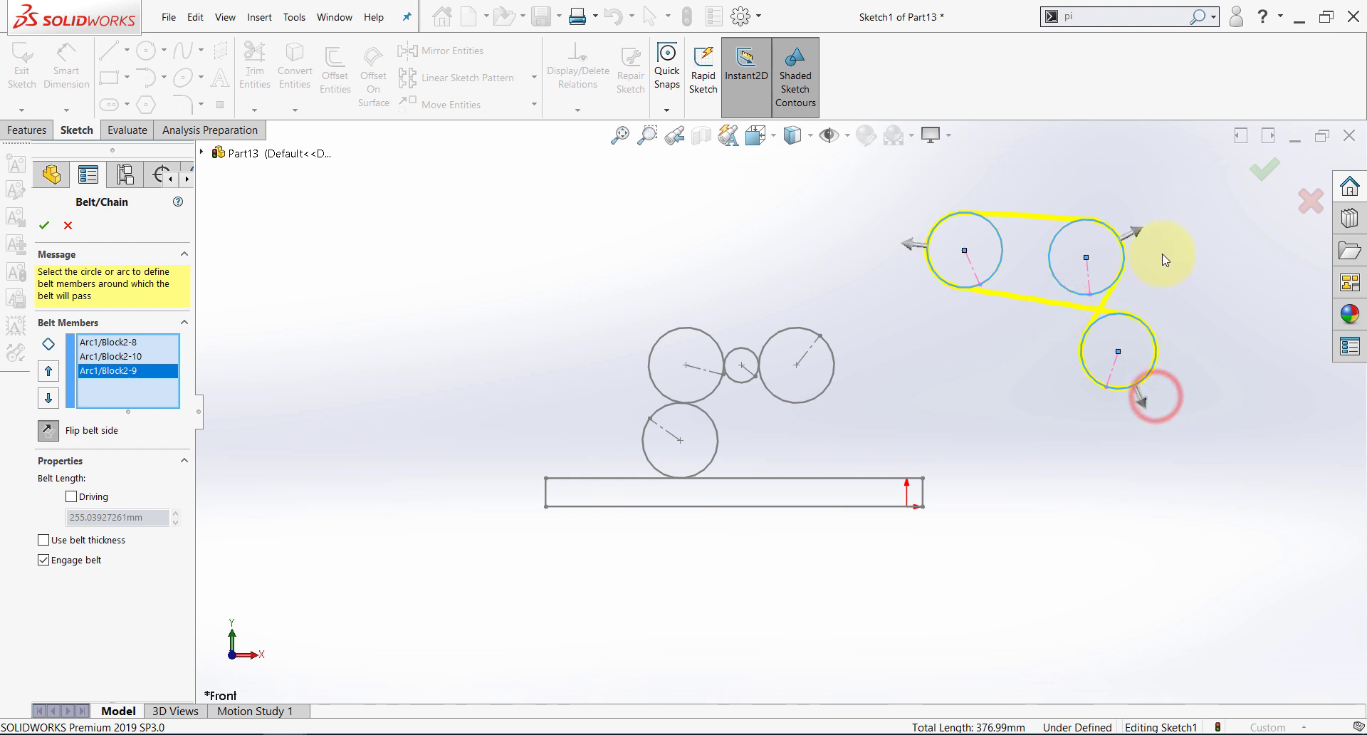
click(914, 242)
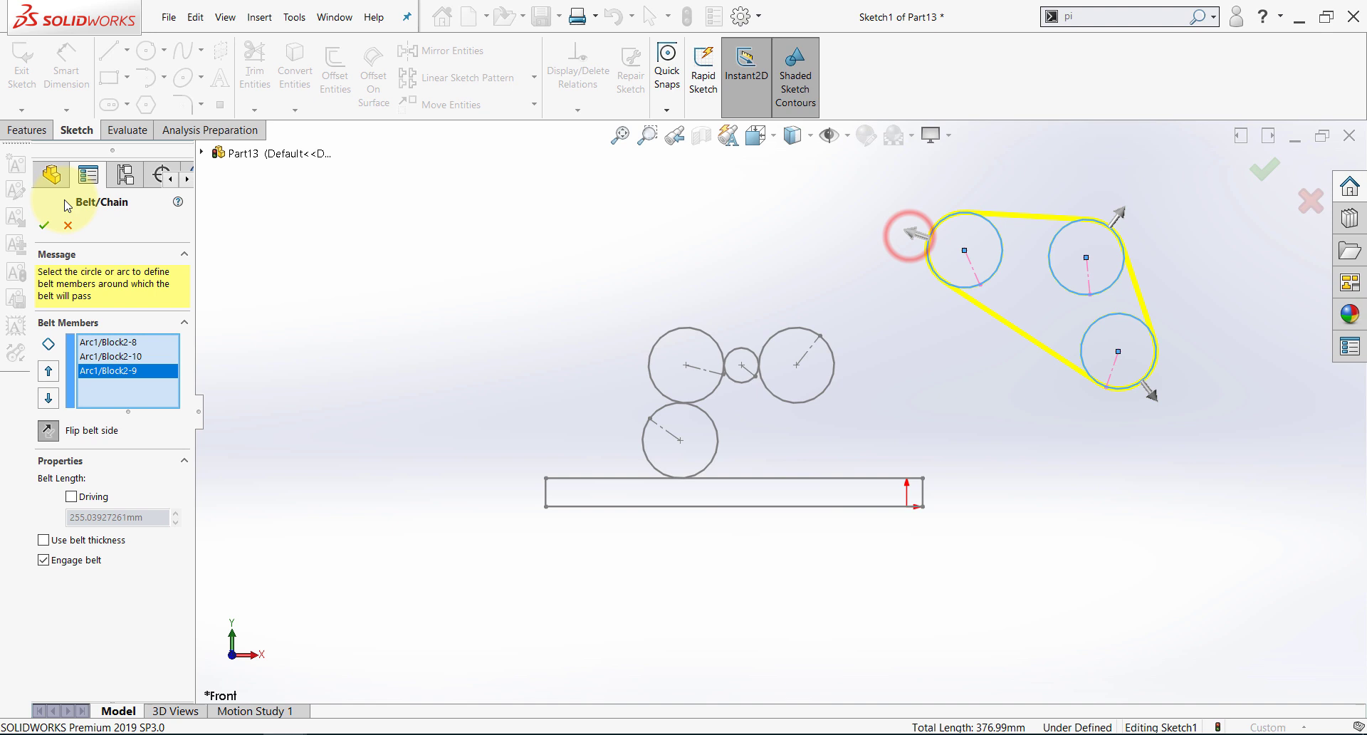
click(44, 227)
click(873, 296)
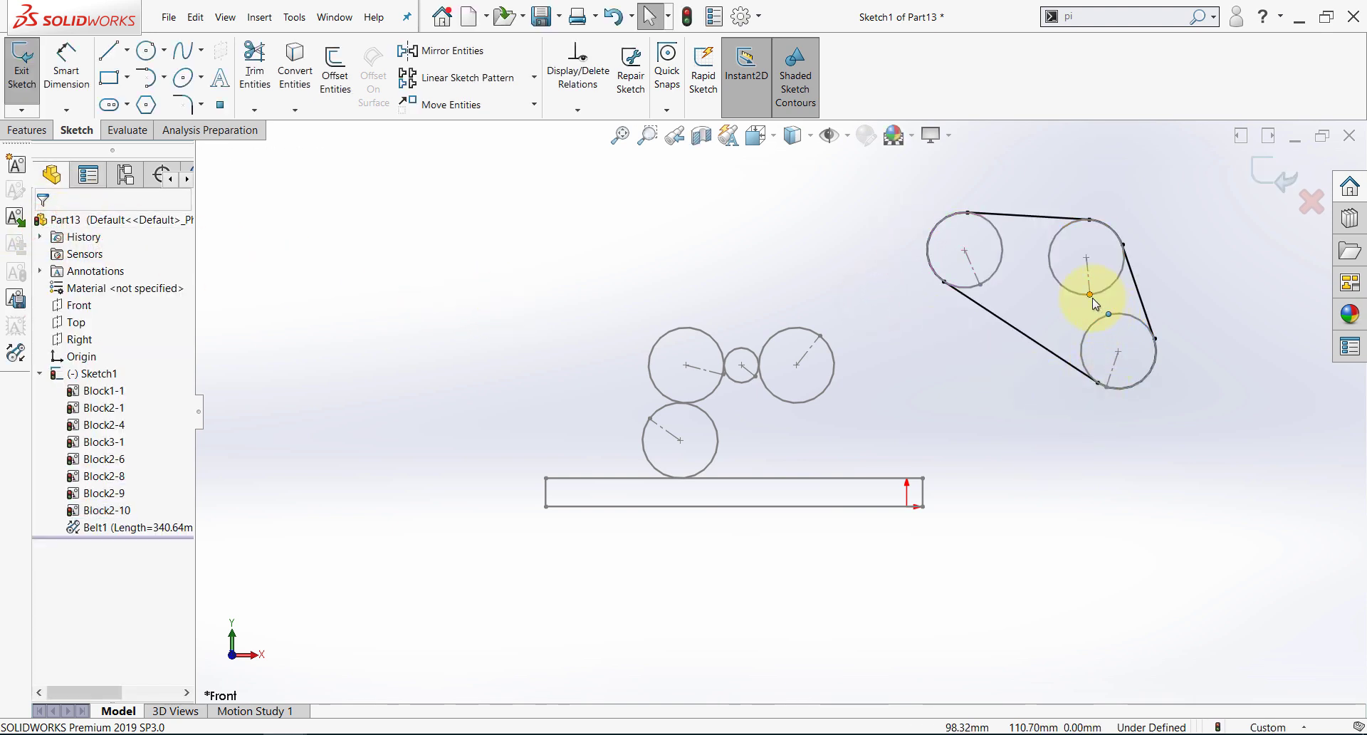
- Rotate the upper-right pulley and watch the belt turn all three pulleys together
drag(1096, 297, 1161, 272)
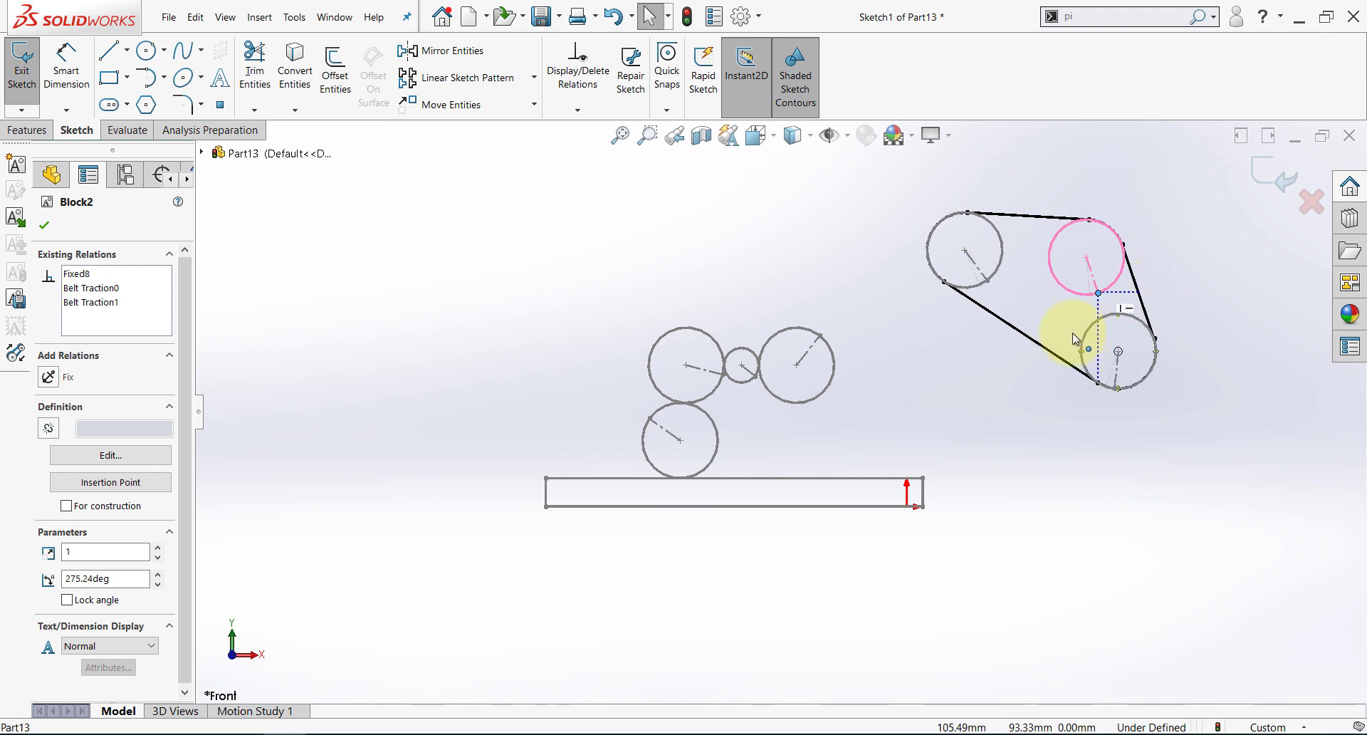
drag(1083, 208, 1071, 302)
click(1041, 525)
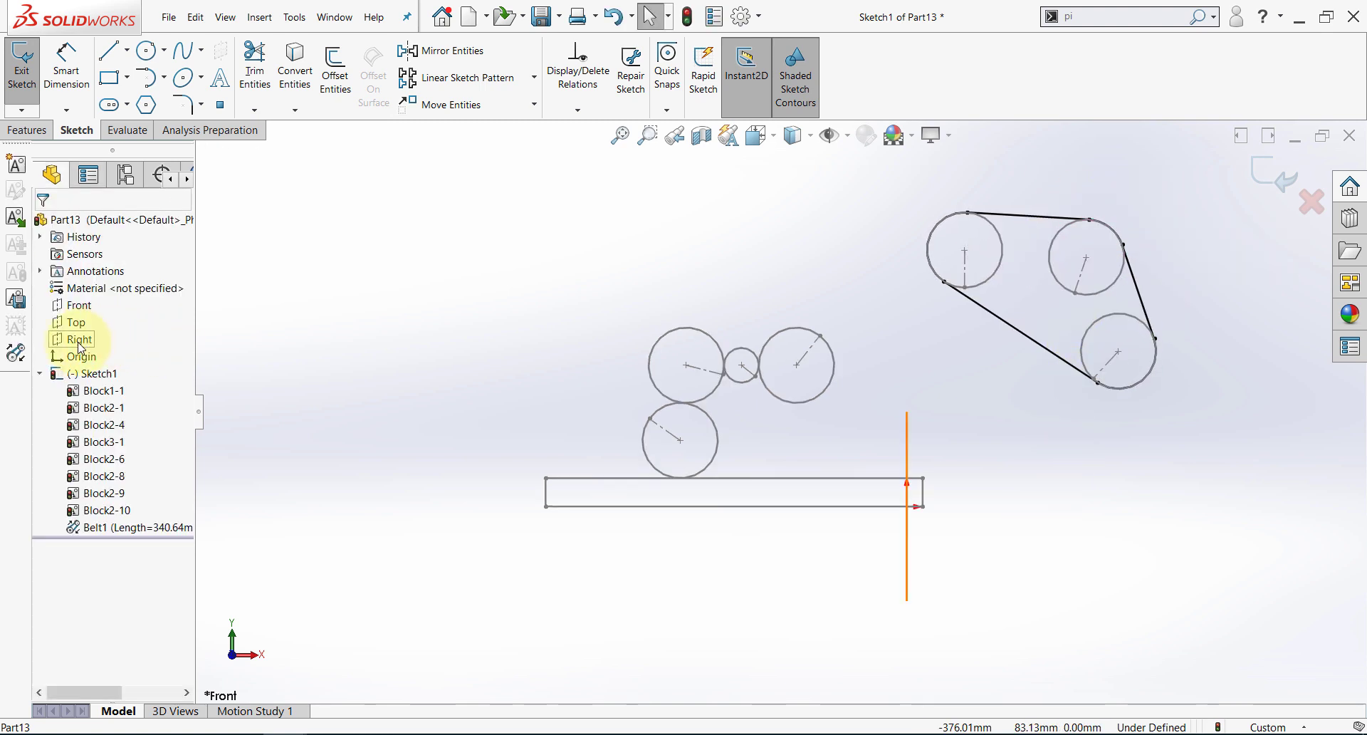
- Add Belt2 (341.95 mm) linking the upper-left pulley to the lower cluster's right pulley
click(15, 352)
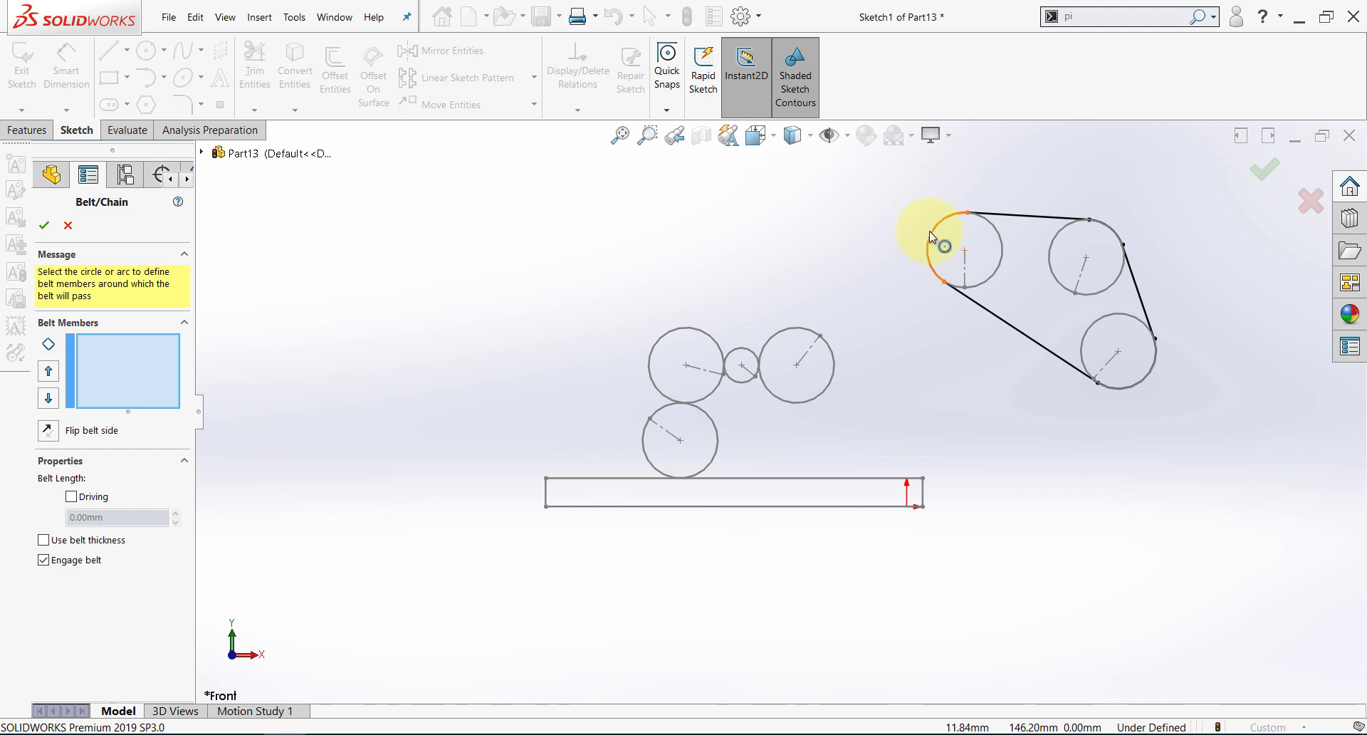
click(1003, 236)
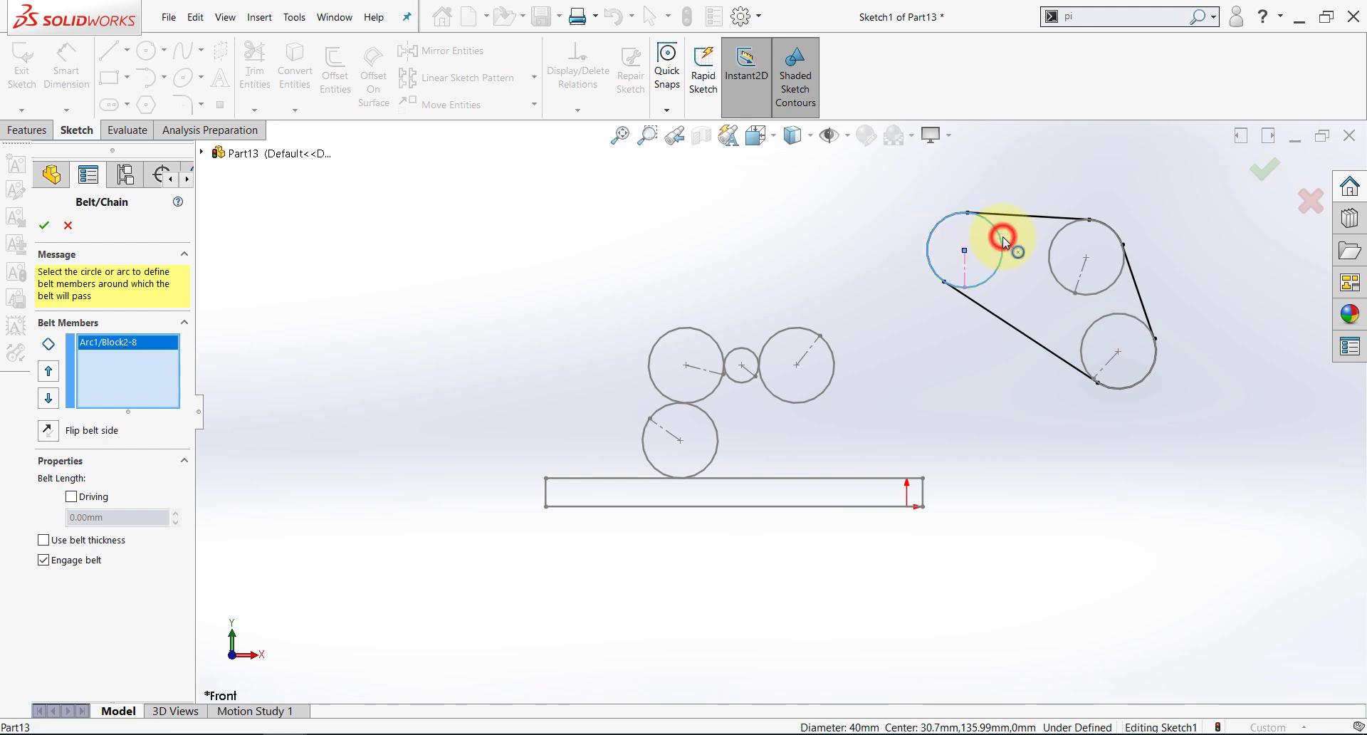
click(796, 333)
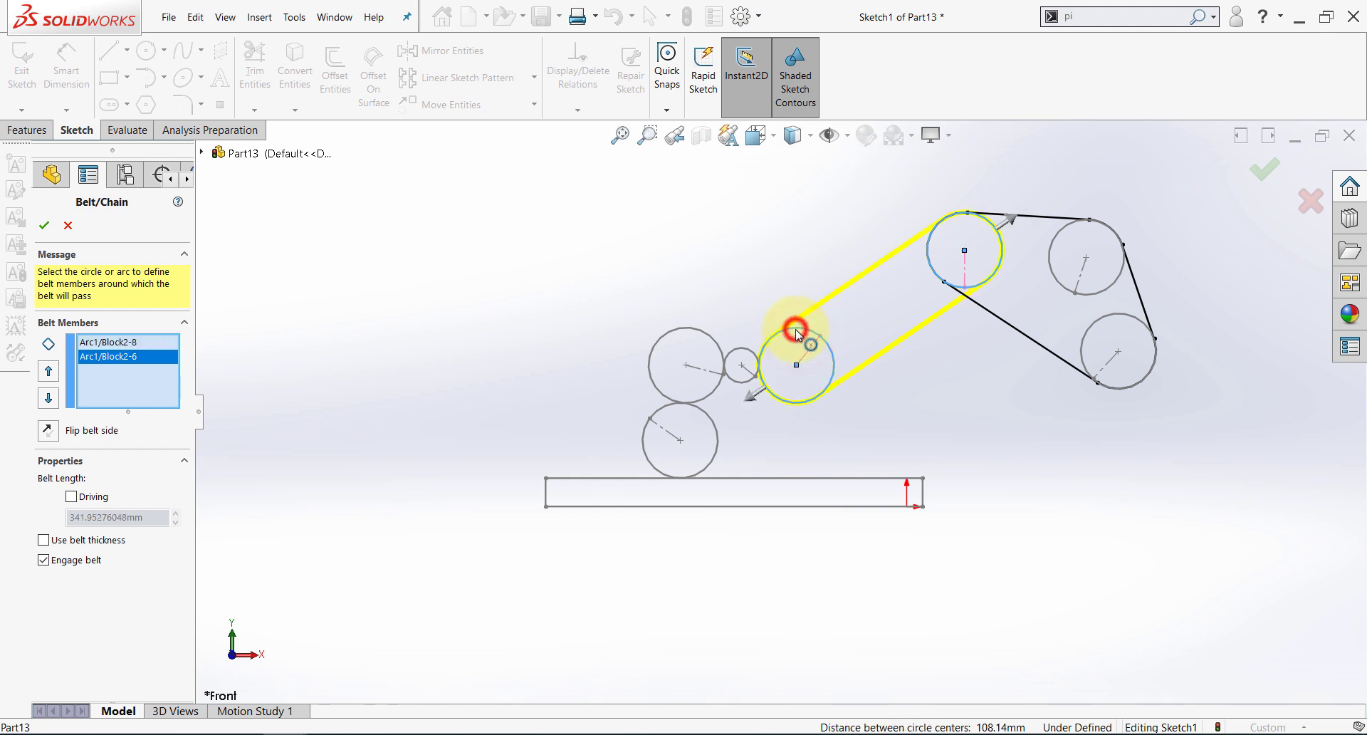
click(47, 226)
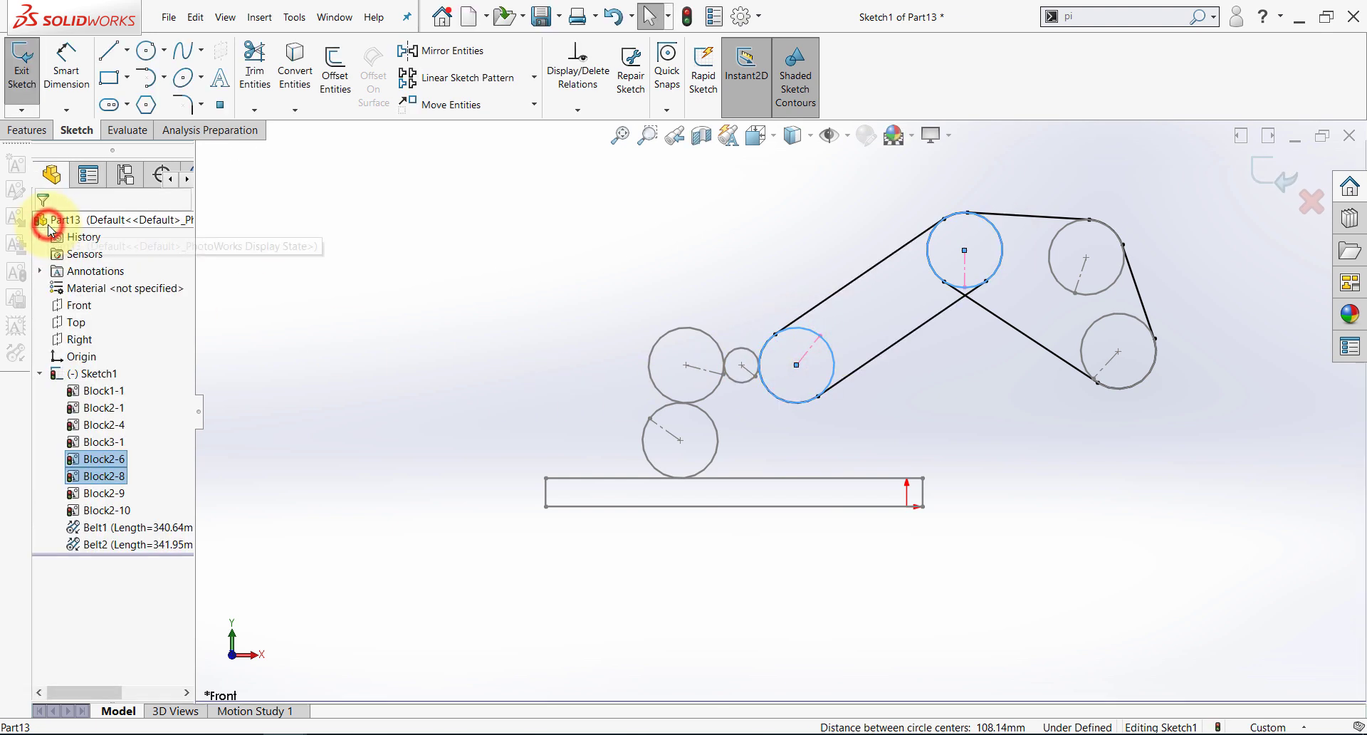
click(478, 234)
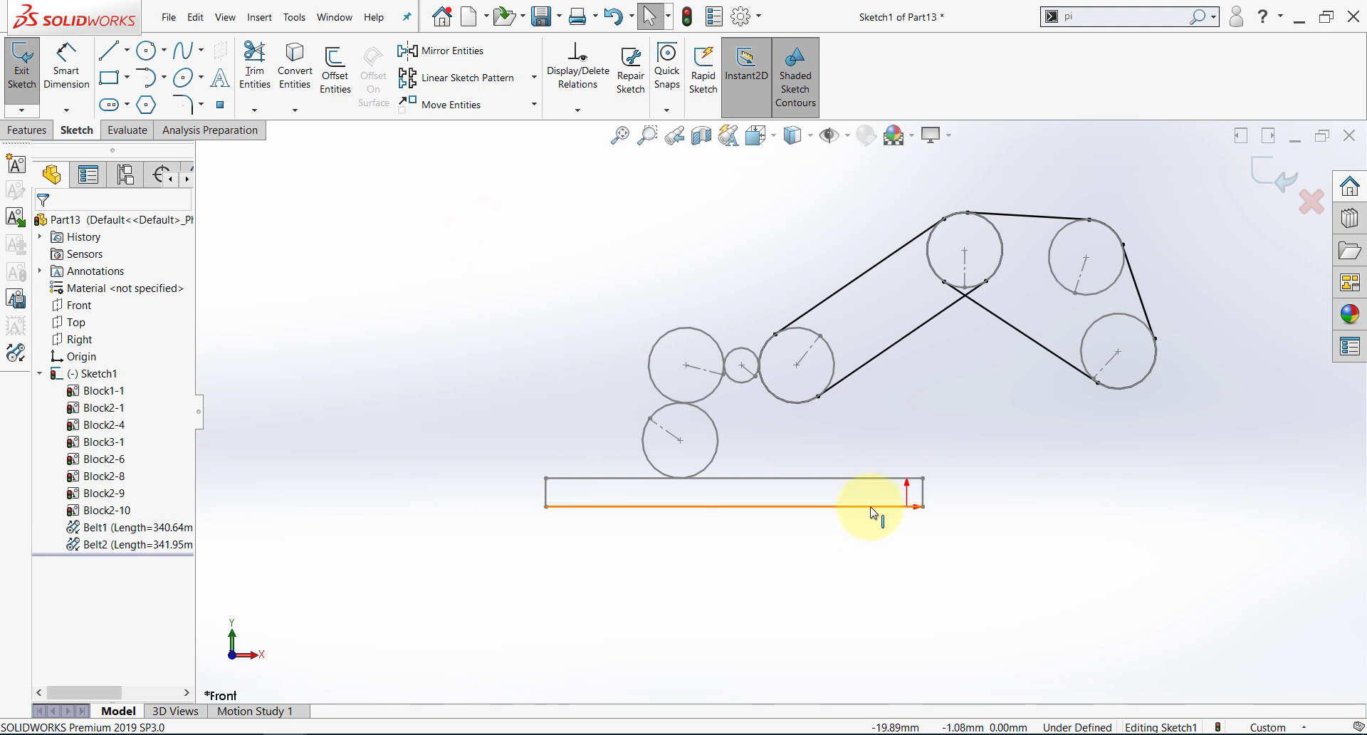
- Drag the rack bar left so every pulley and belt rotates with it
drag(858, 516, 712, 491)
click(570, 292)
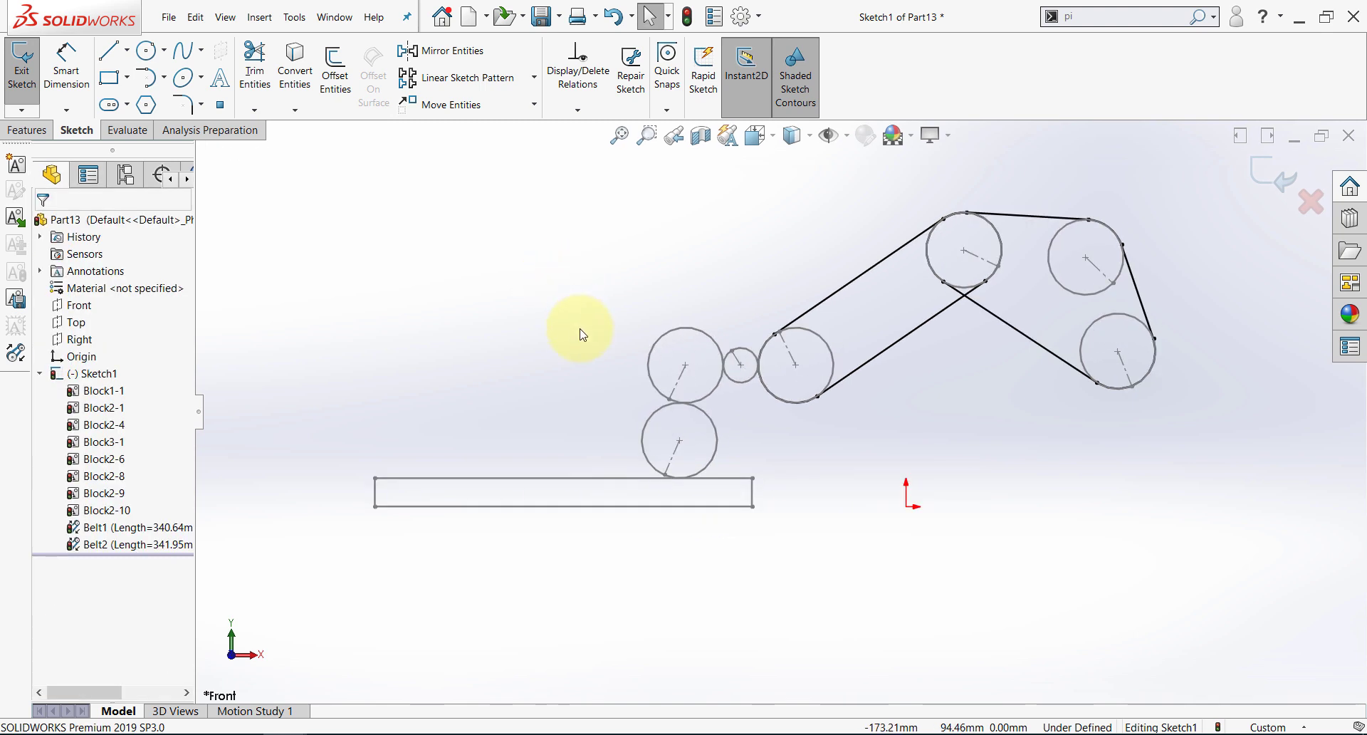
- Edit the lower-left pulley block Block2-4 and add a point on top of its circle
click(677, 331)
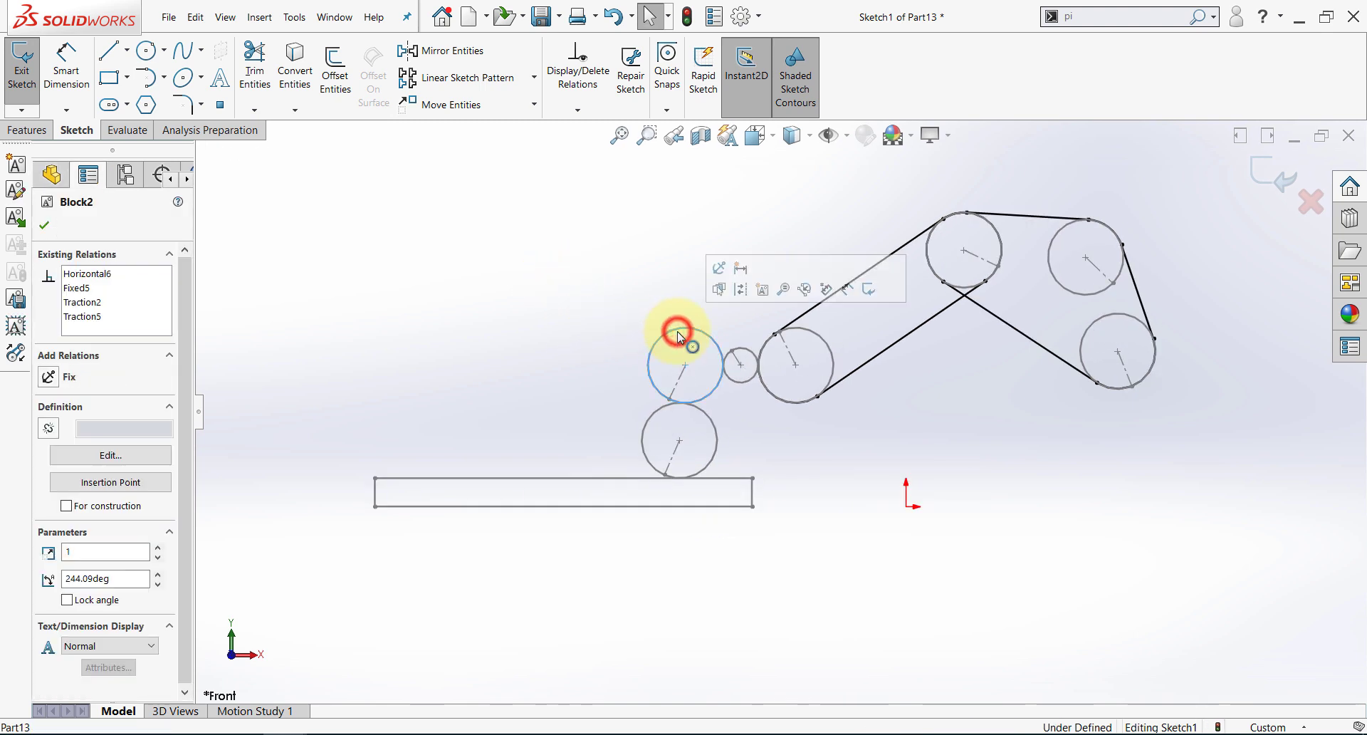
right_click(678, 335)
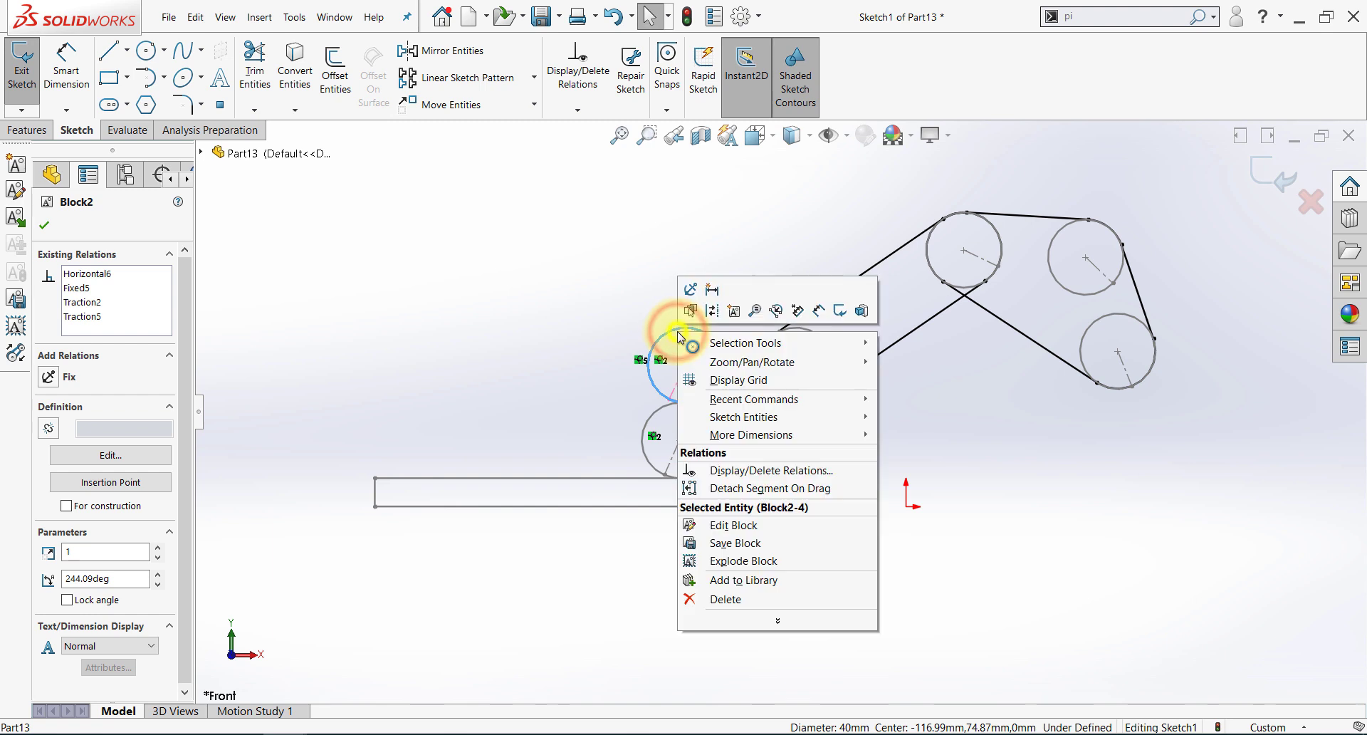
click(732, 524)
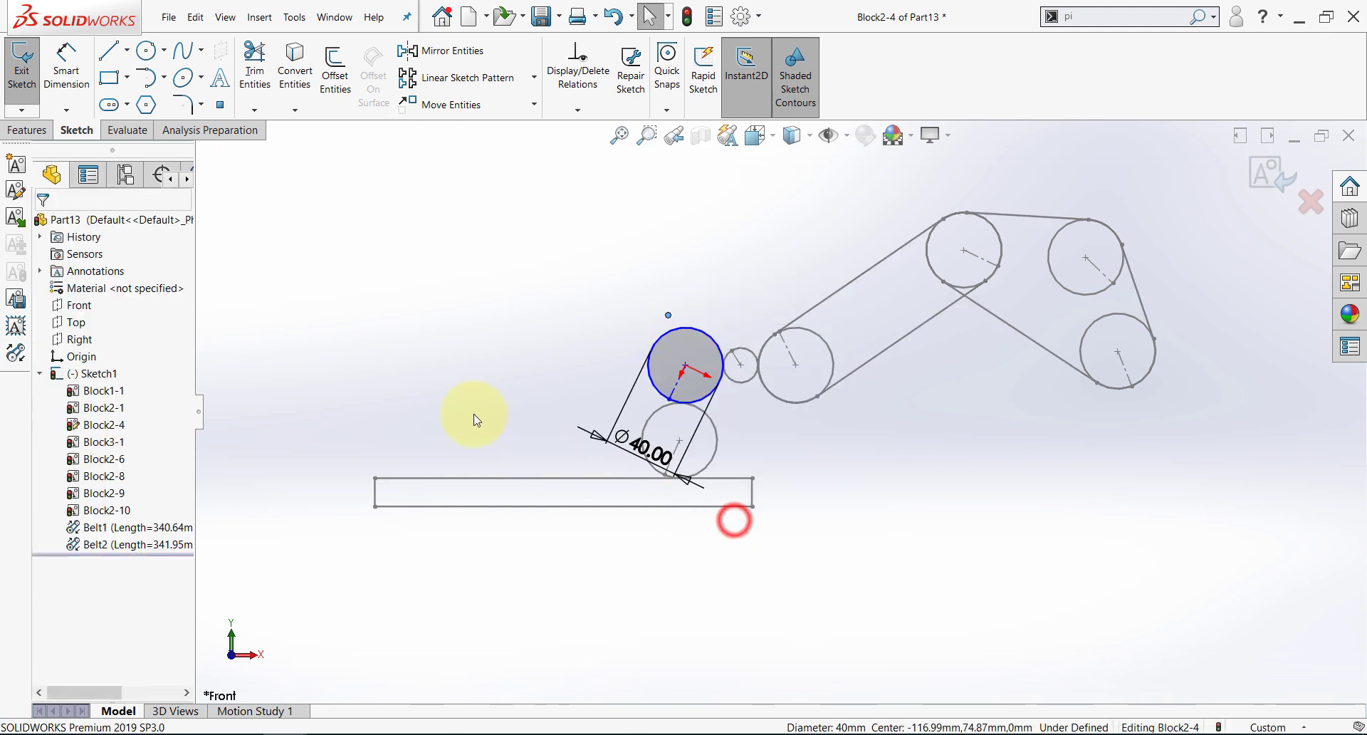
click(218, 105)
scroll(696, 384, down, 5)
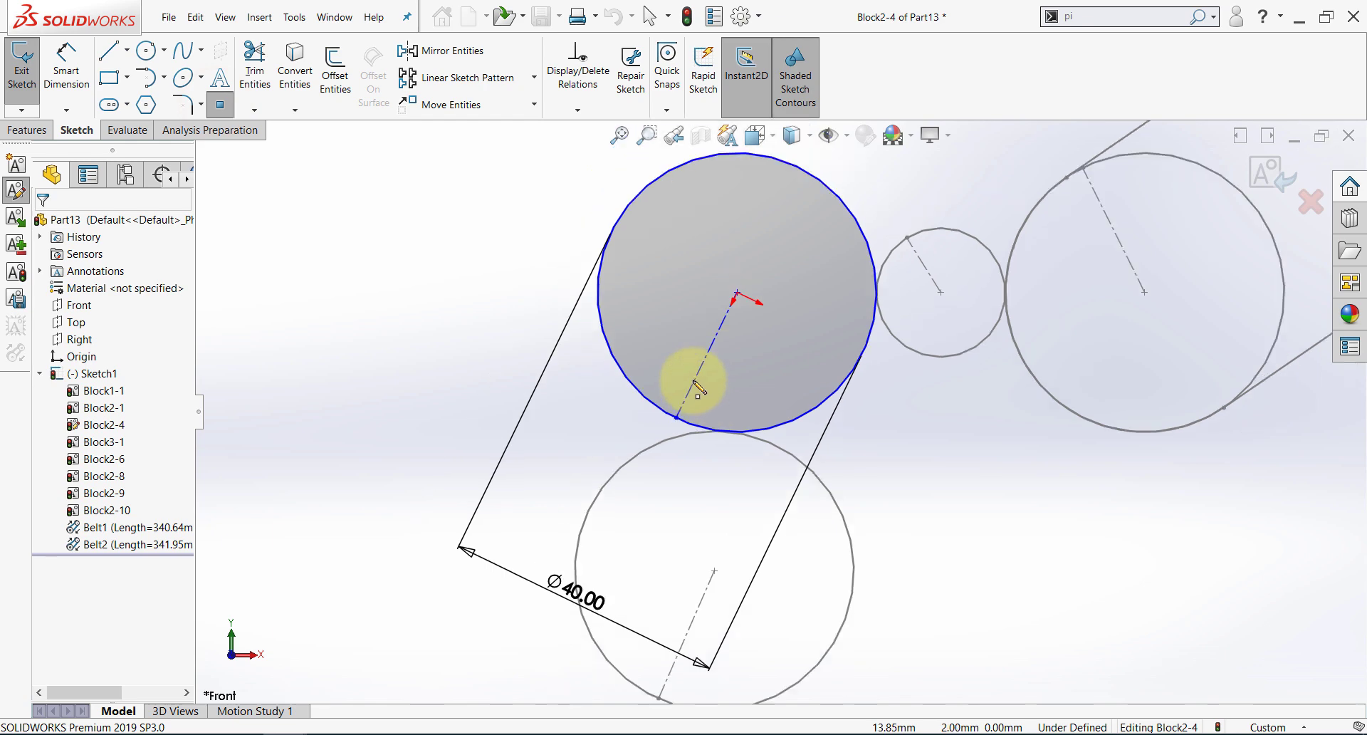
scroll(728, 288, up, 3)
scroll(728, 286, down, 2)
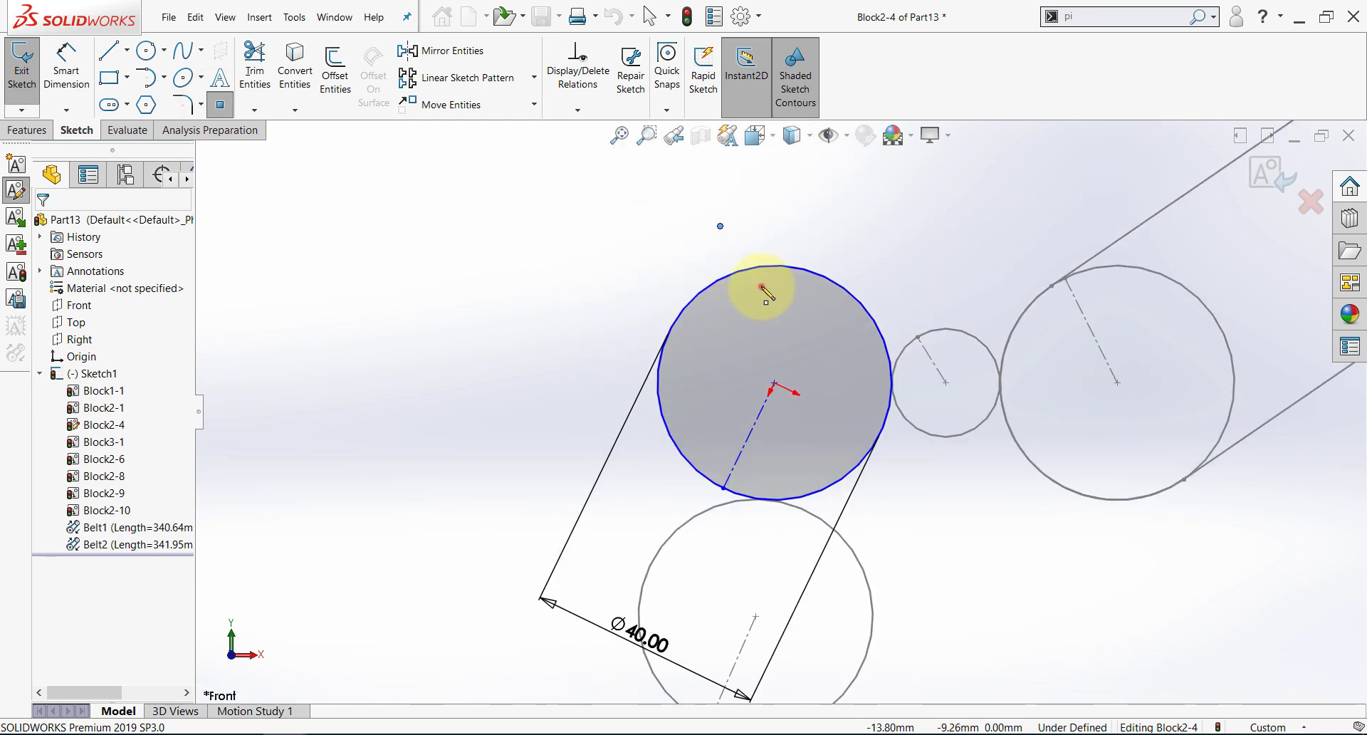
click(761, 286)
click(39, 223)
scroll(539, 314, up, 2)
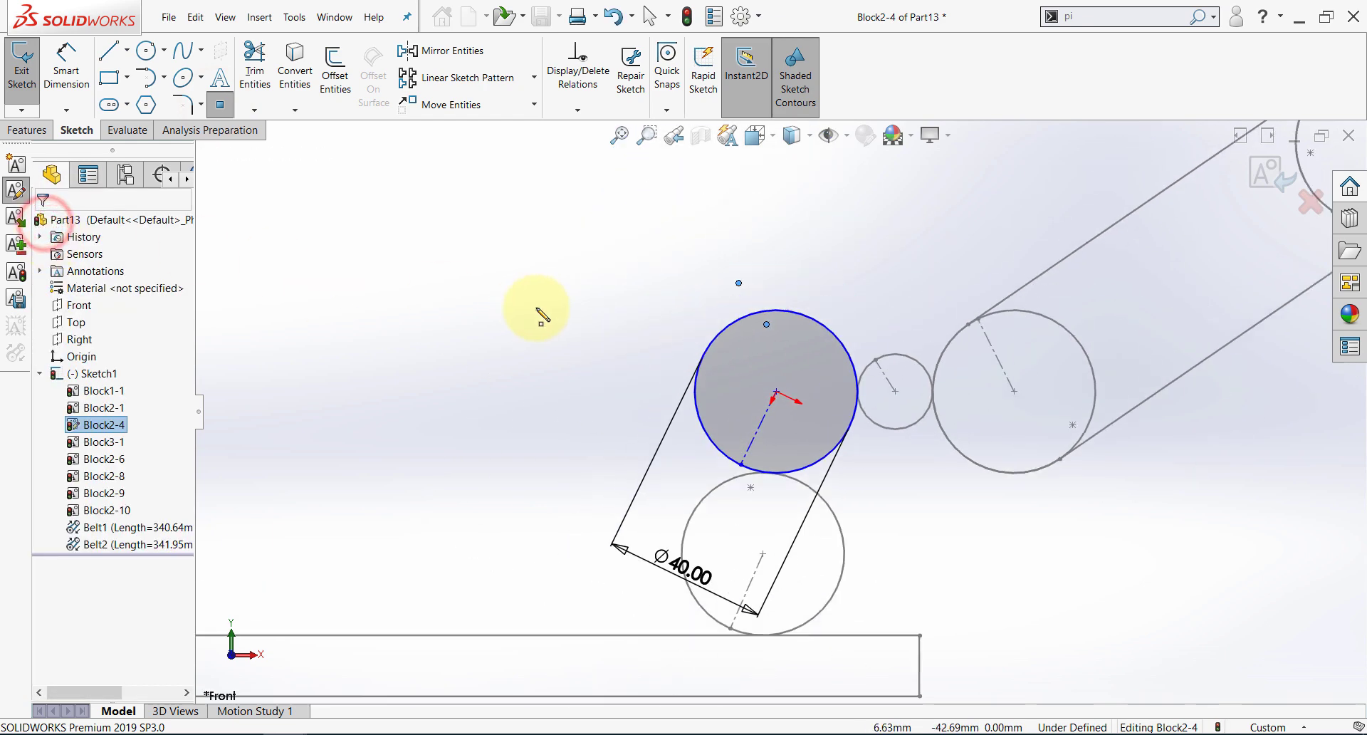
- Exit block editing and slide the rack bar back and forth to watch the marked pulleys turn
key(z)
click(1259, 171)
scroll(717, 462, up, 2)
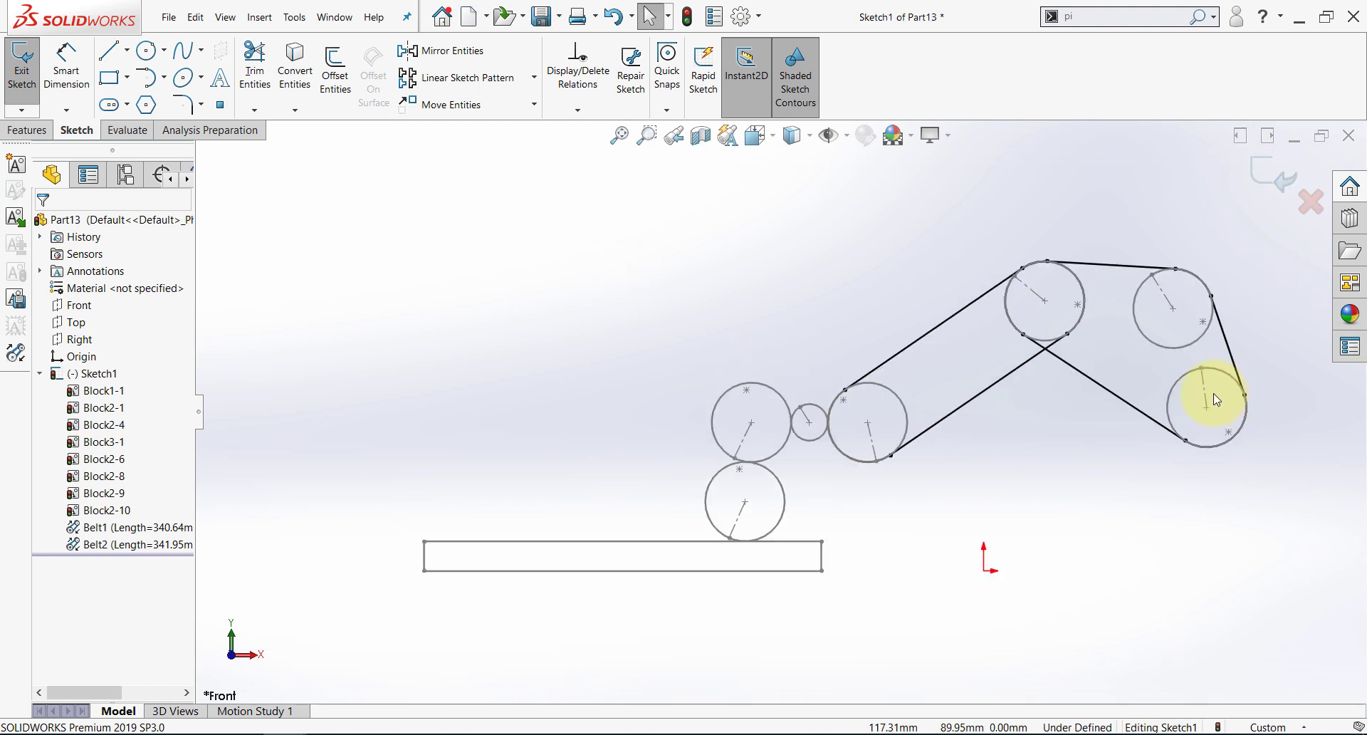
scroll(748, 436, down, 2)
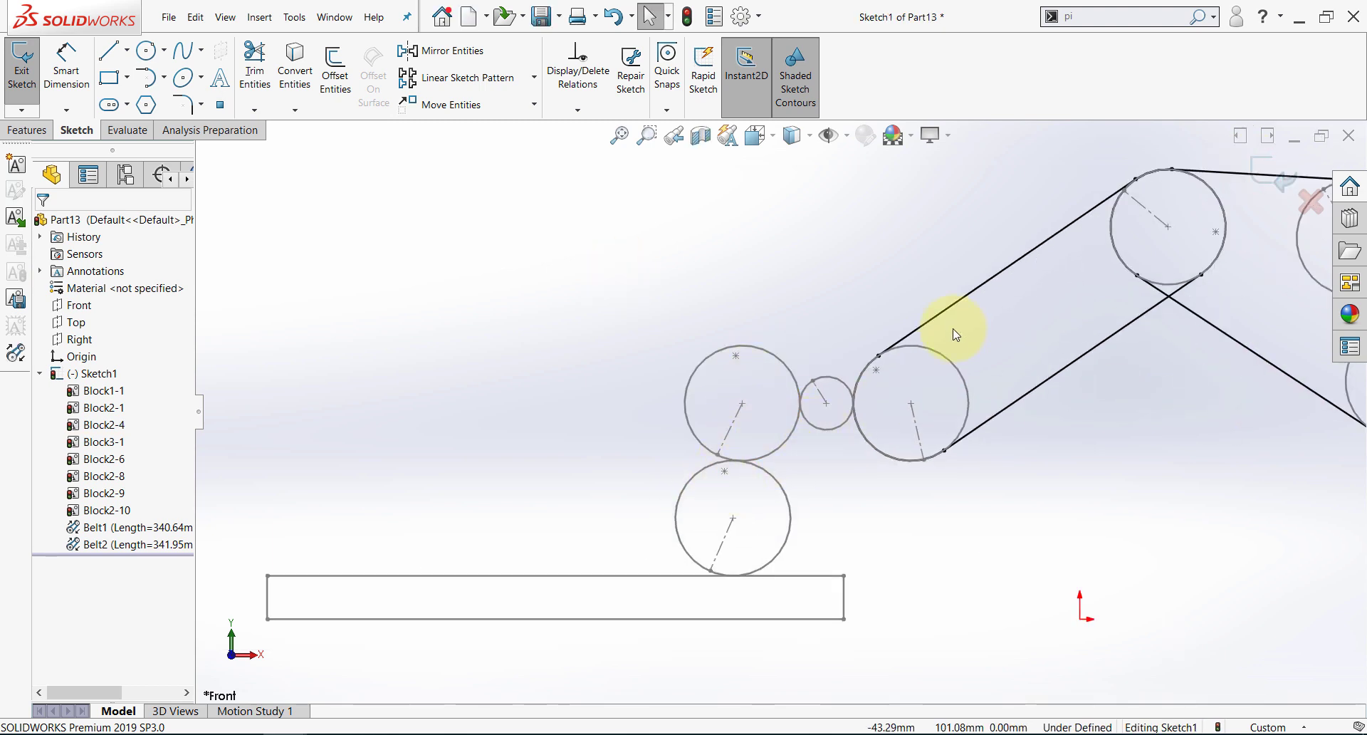
scroll(837, 464, up, 3)
mouse_move(762, 519)
mouse_down()
mouse_move(824, 513)
mouse_move(729, 517)
mouse_move(880, 491)
mouse_up()
click(726, 597)
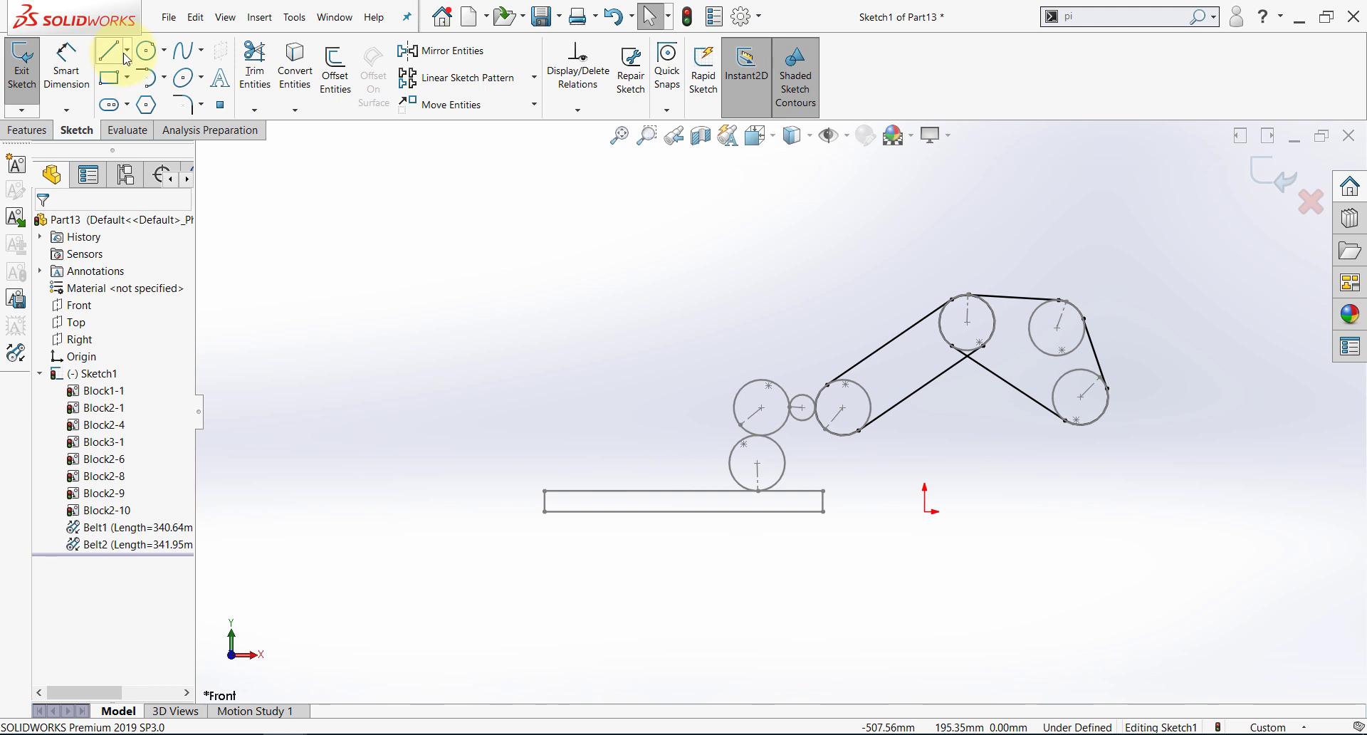
- Draw a new angled line from below the lower-right pulley up and to the right
click(105, 56)
scroll(1068, 445, down, 5)
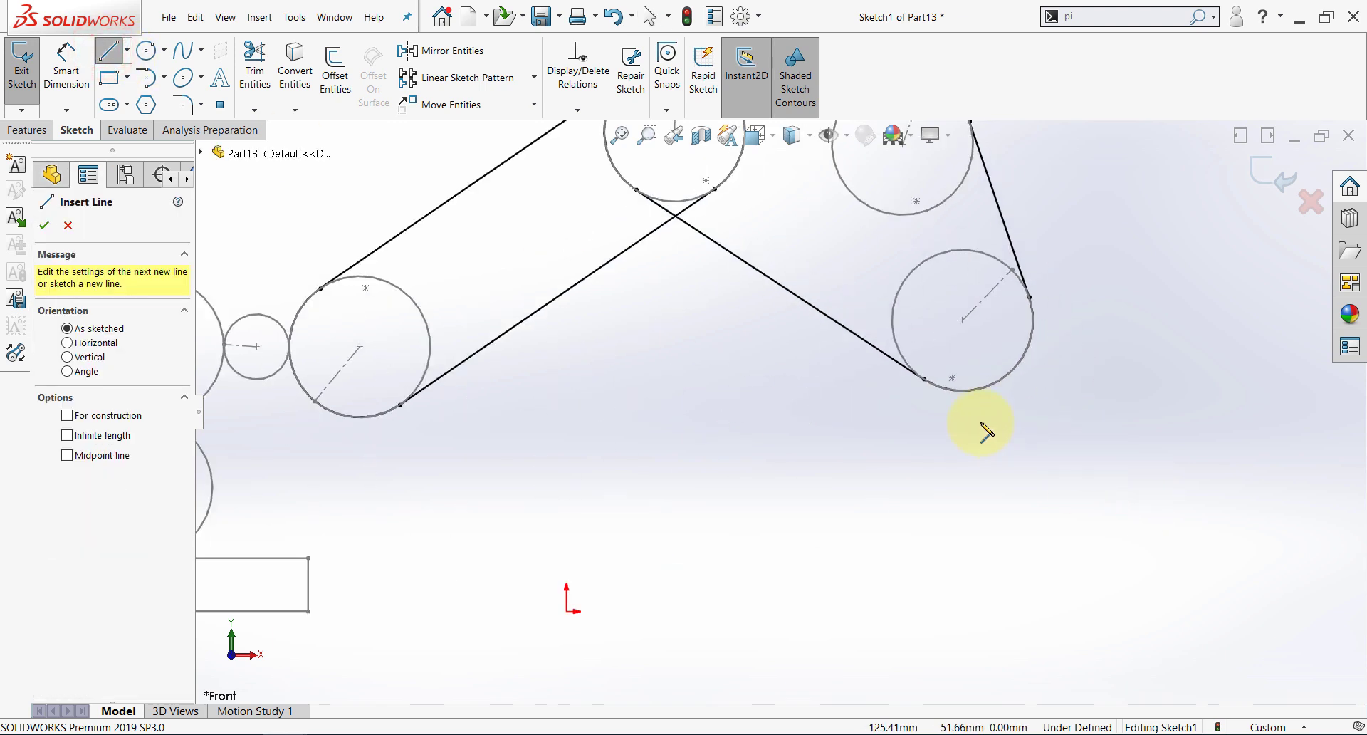
click(934, 465)
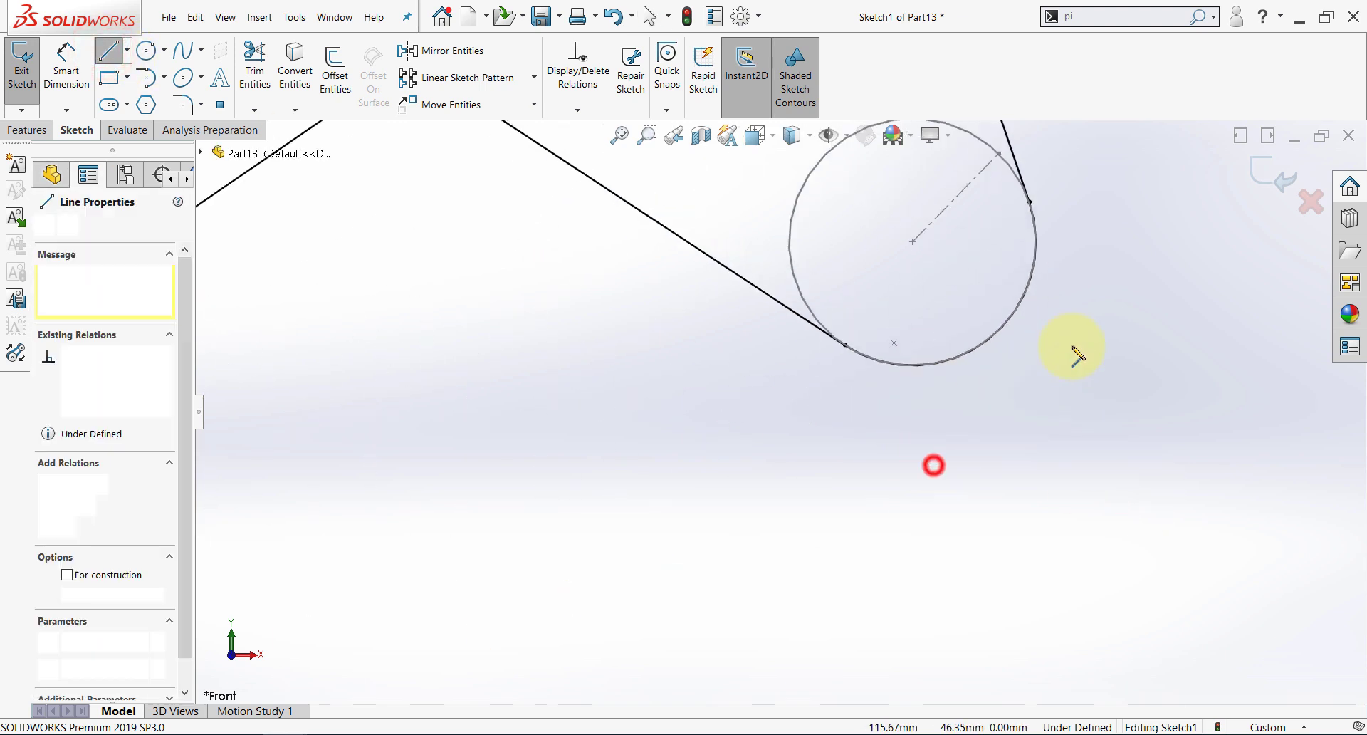
click(1116, 285)
key(Escape)
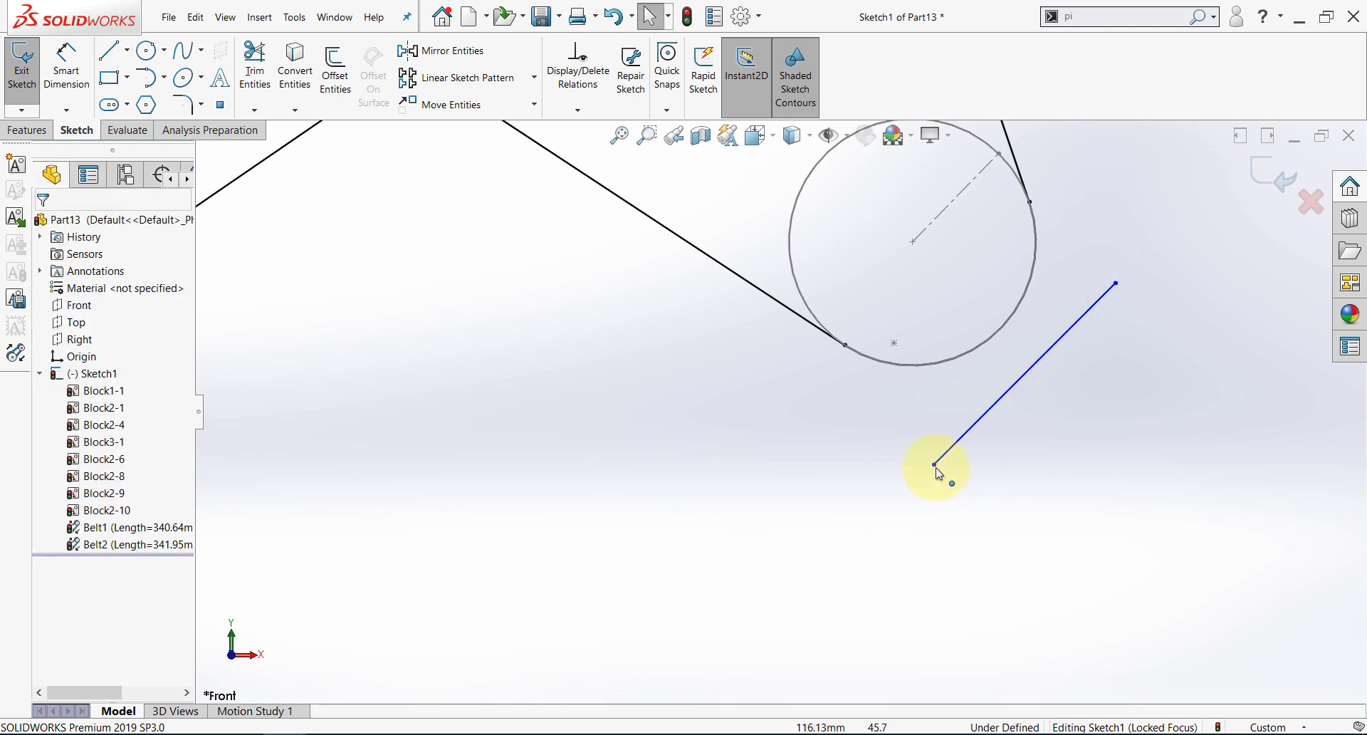
- Make the line's lower endpoint vertical with the pulley centre
click(934, 464)
ctrl+click(913, 241)
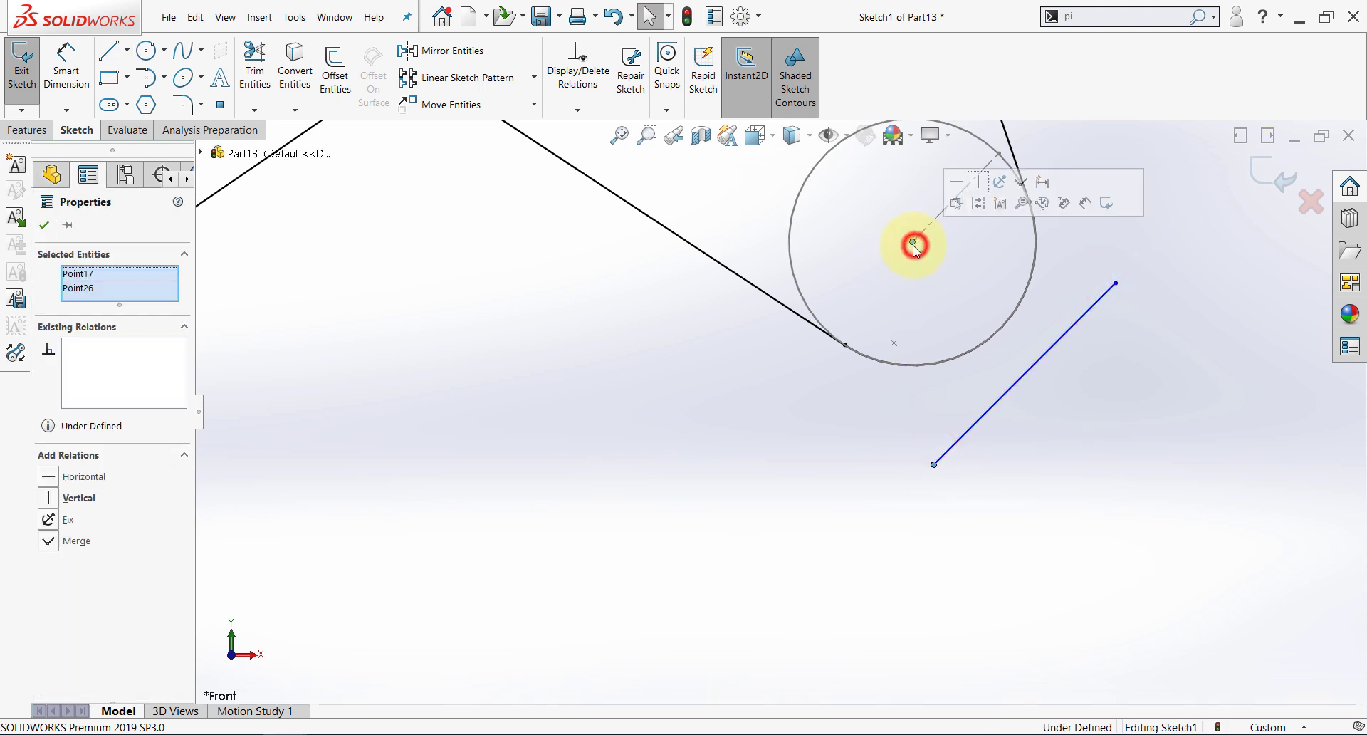
click(979, 184)
click(672, 405)
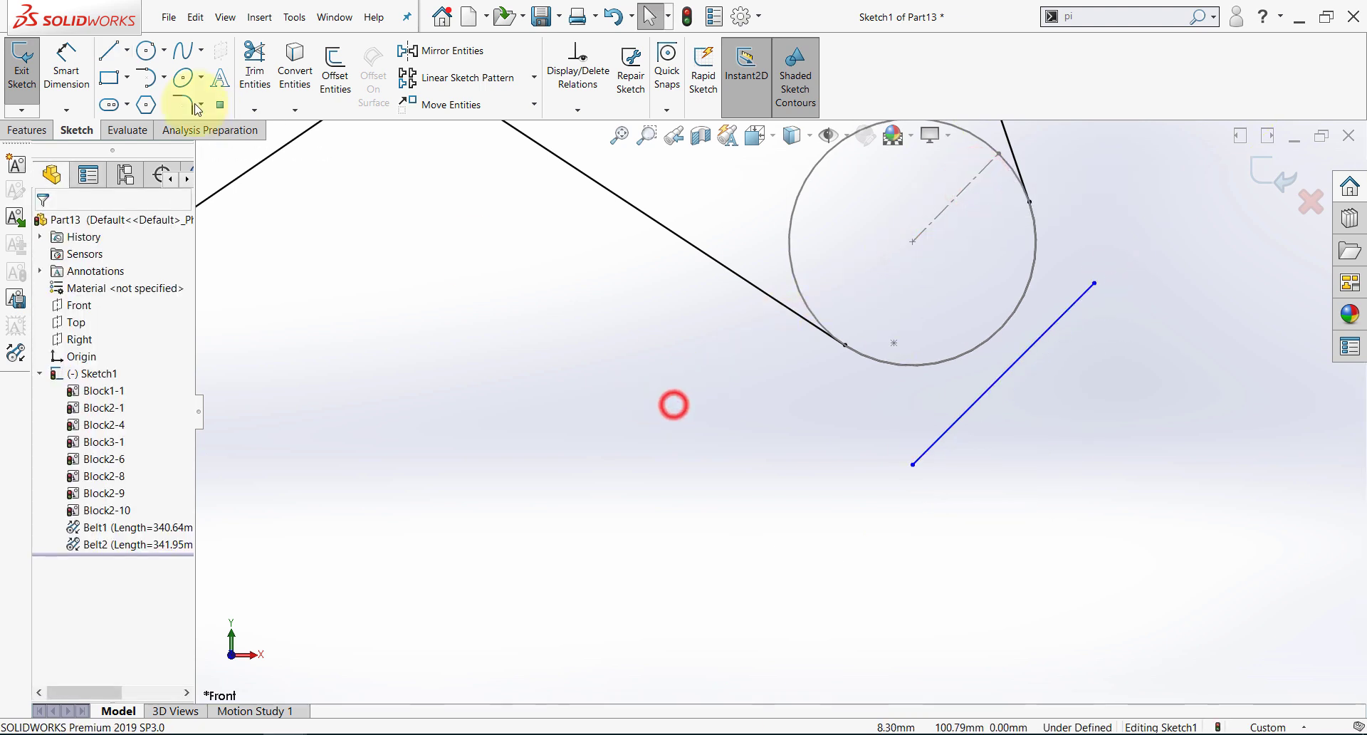
- Dimension the vertical distance from the pulley centre to the endpoint as 33 mm
click(66, 56)
click(913, 241)
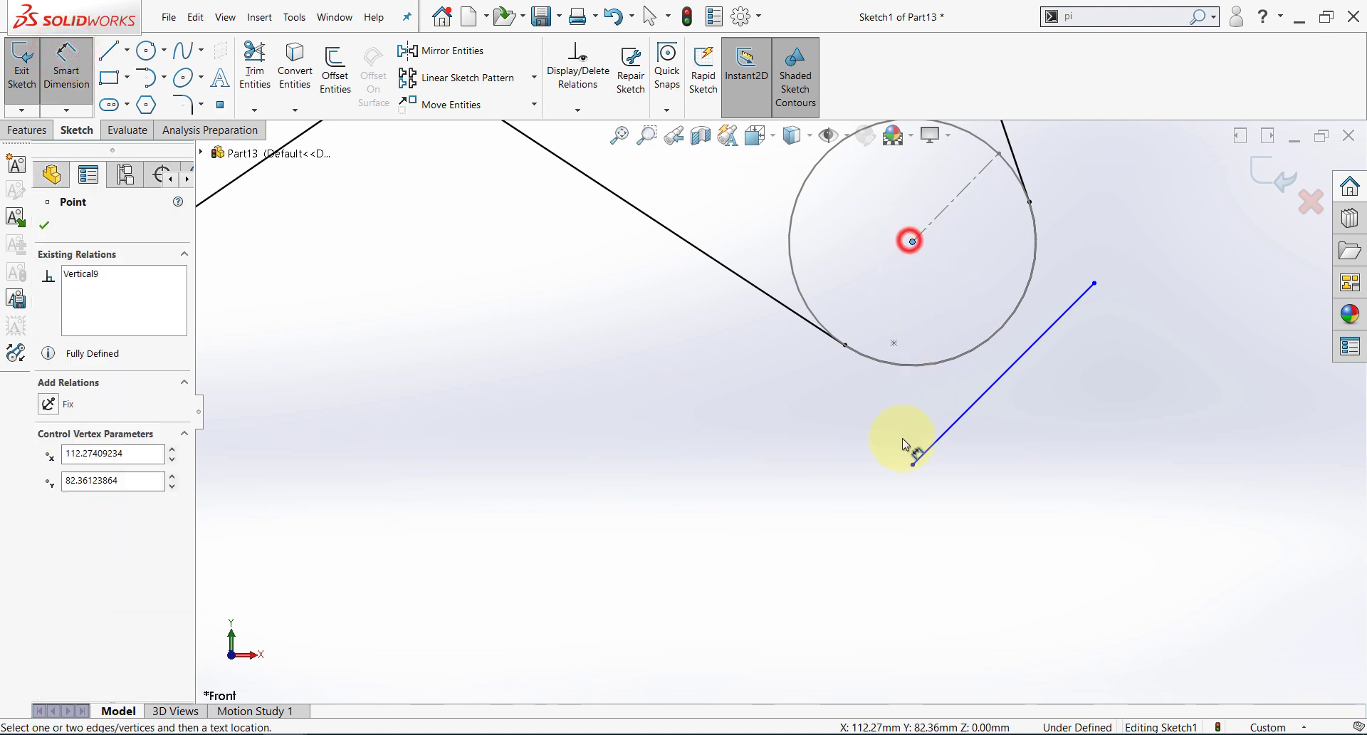
click(913, 464)
click(748, 383)
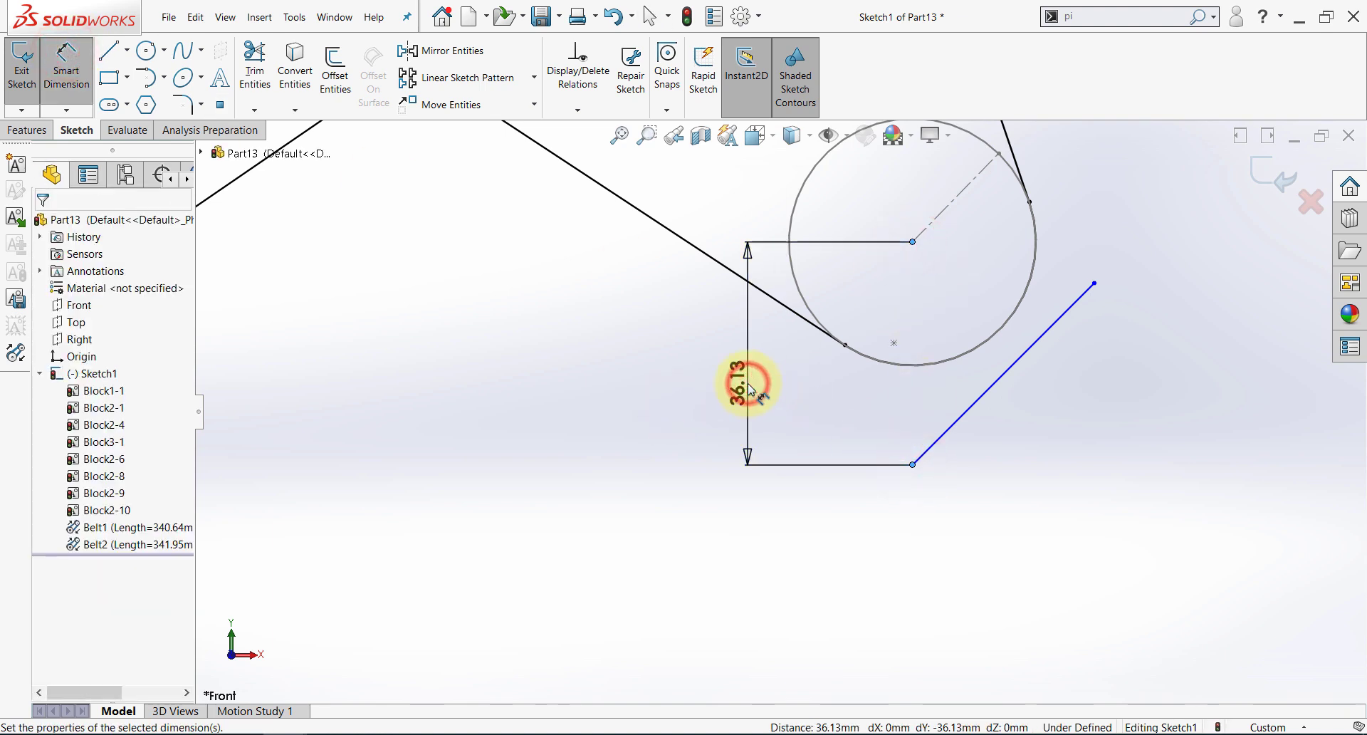
text(4)
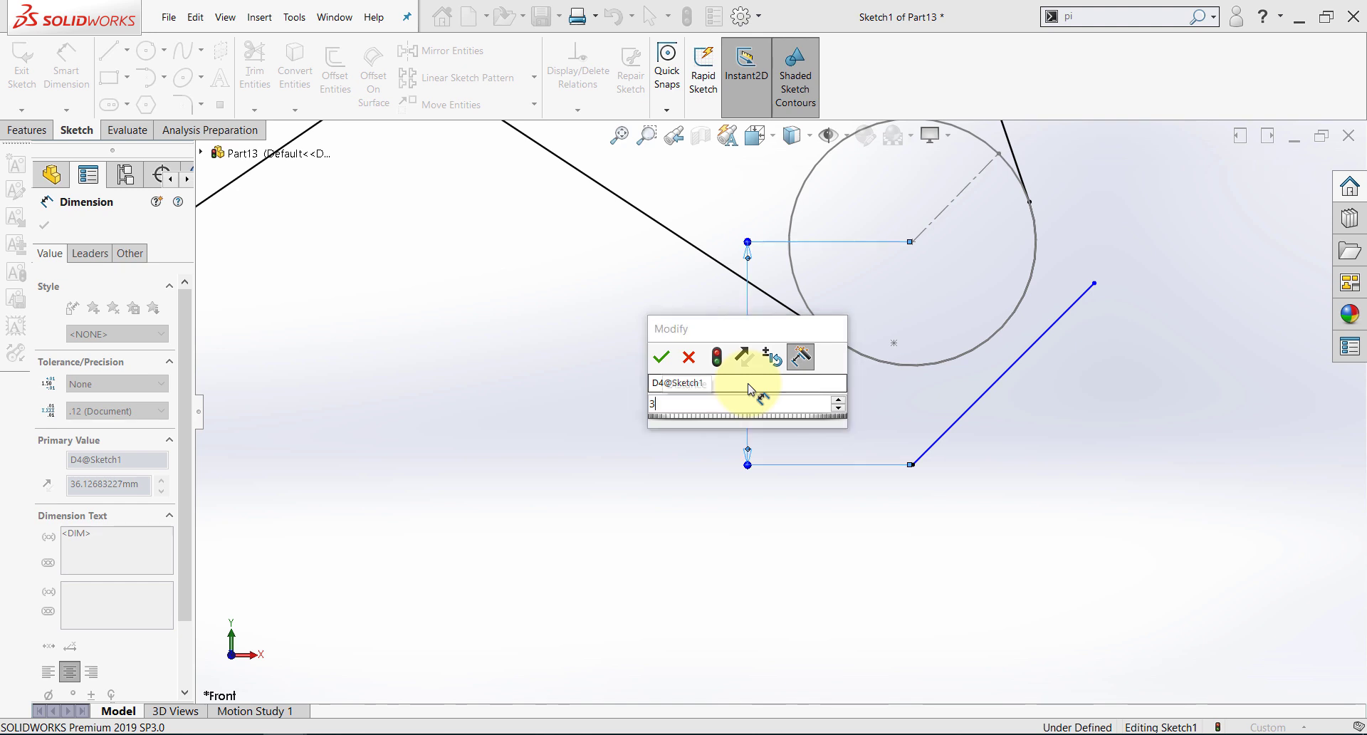
key(Escape)
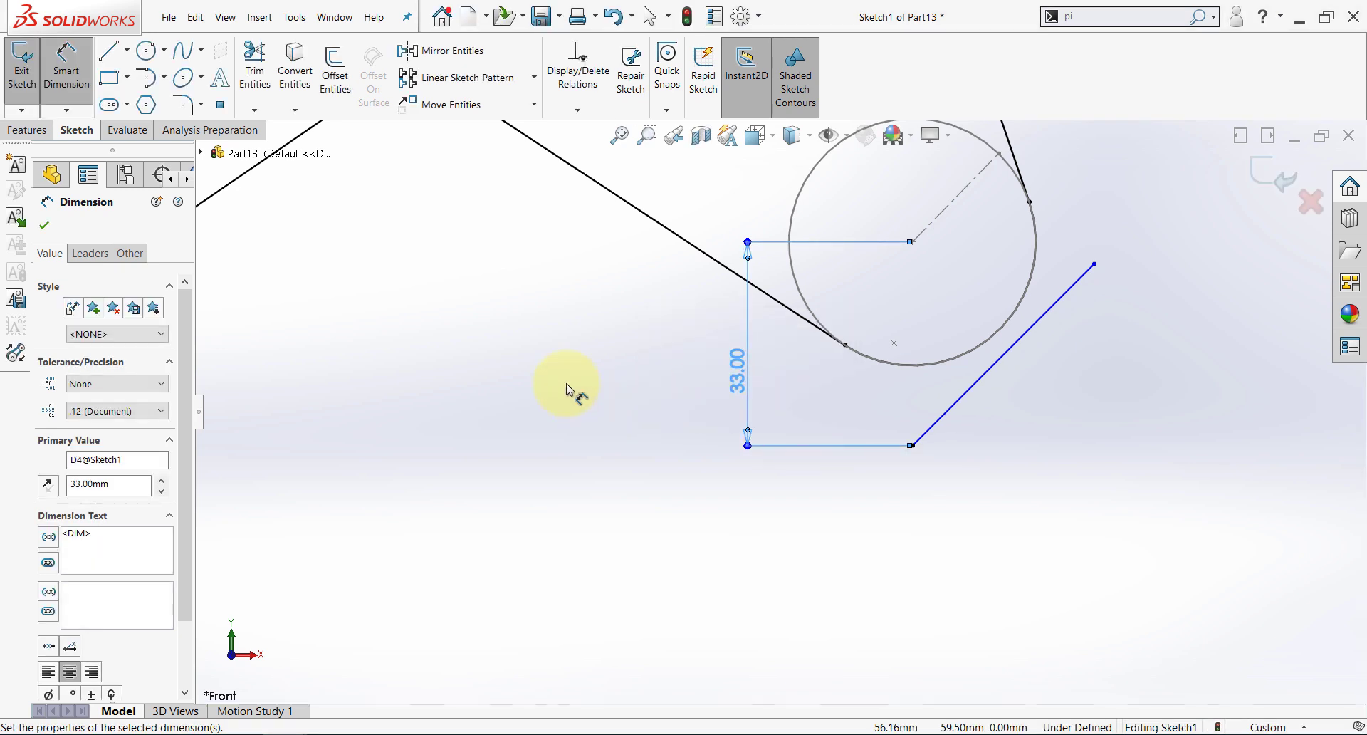
click(568, 389)
key(Escape)
- Dimension the angled line's length to 60 mm
scroll(656, 443, up, 3)
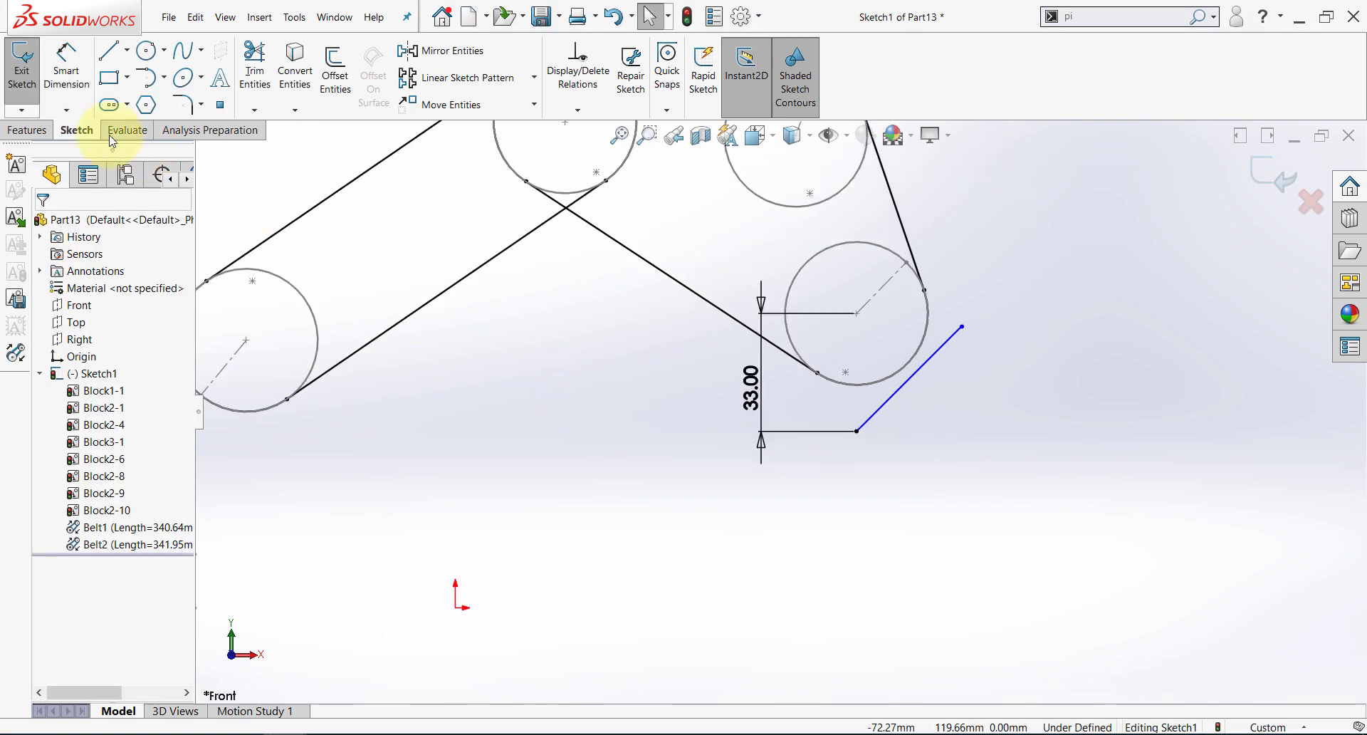
click(66, 61)
click(909, 396)
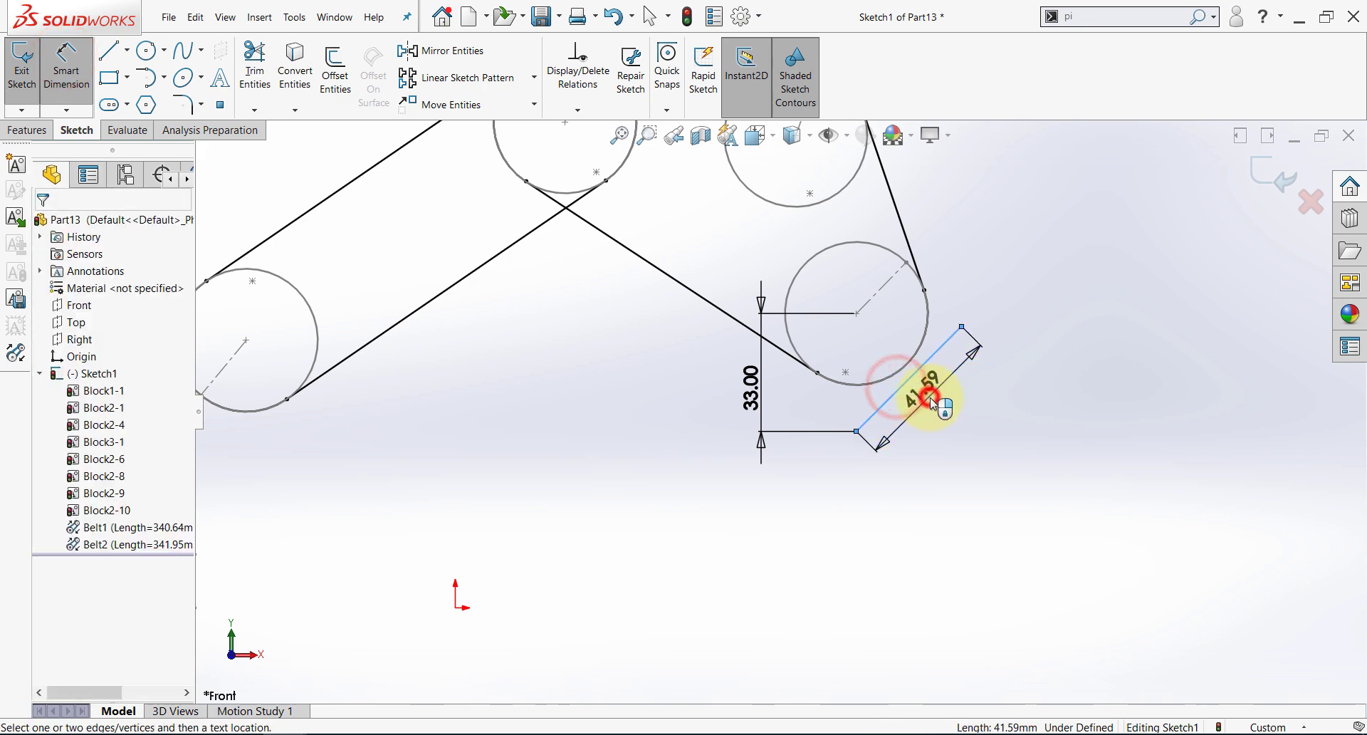
click(933, 402)
text(60)
key(Return)
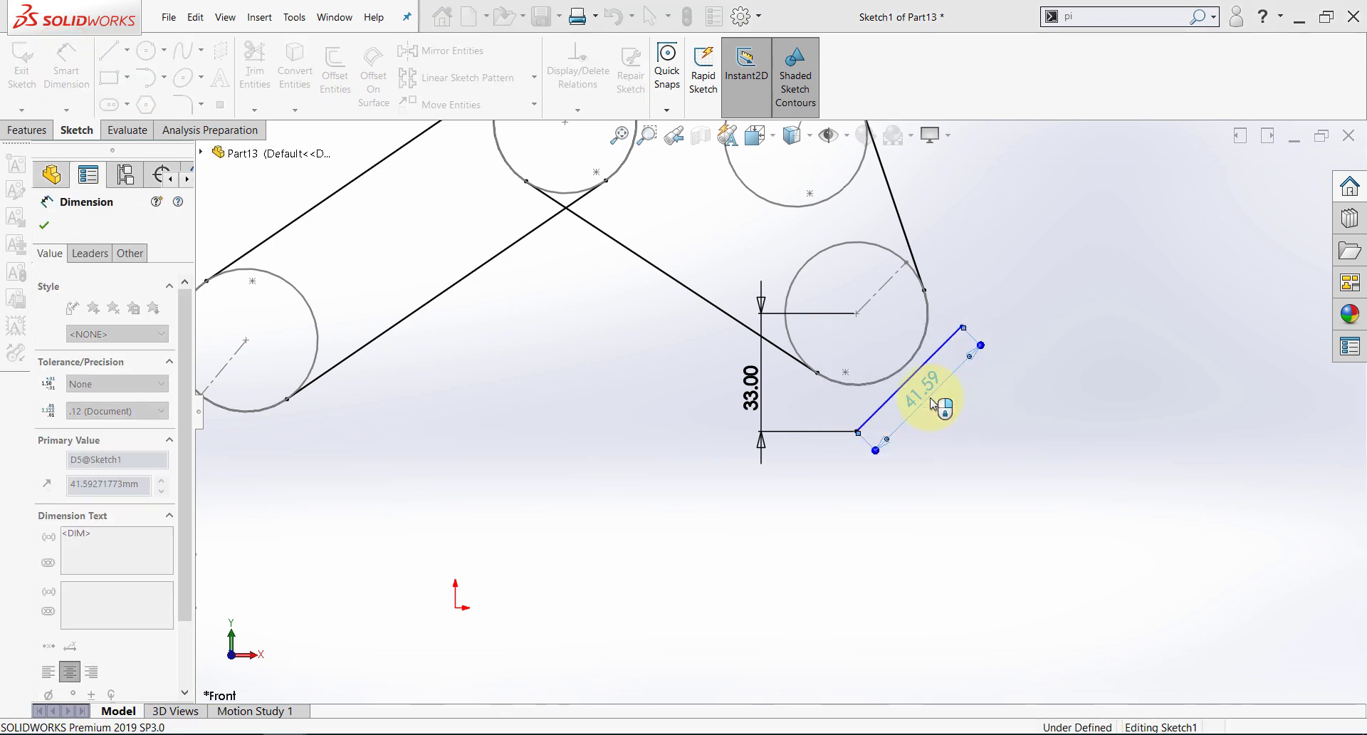
- Select the 60 mm line and turn it into a block
key(Escape)
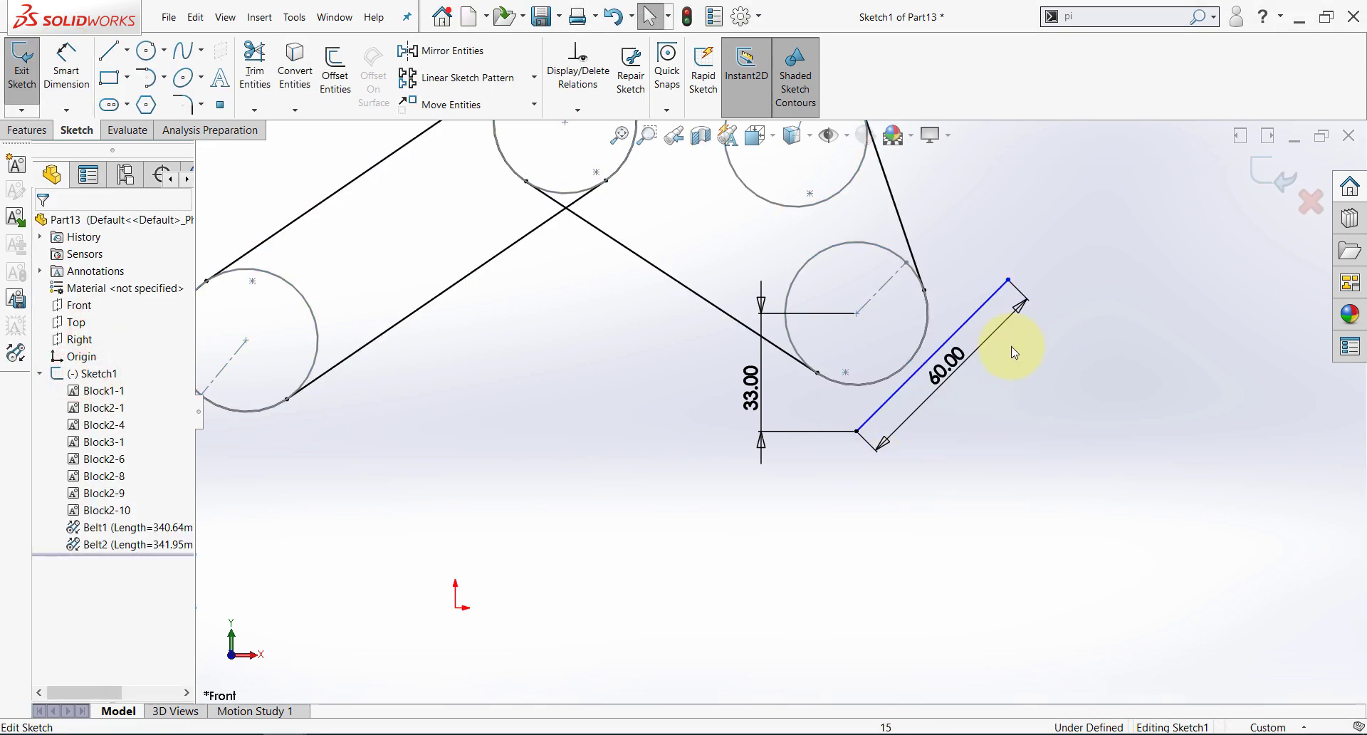
click(985, 301)
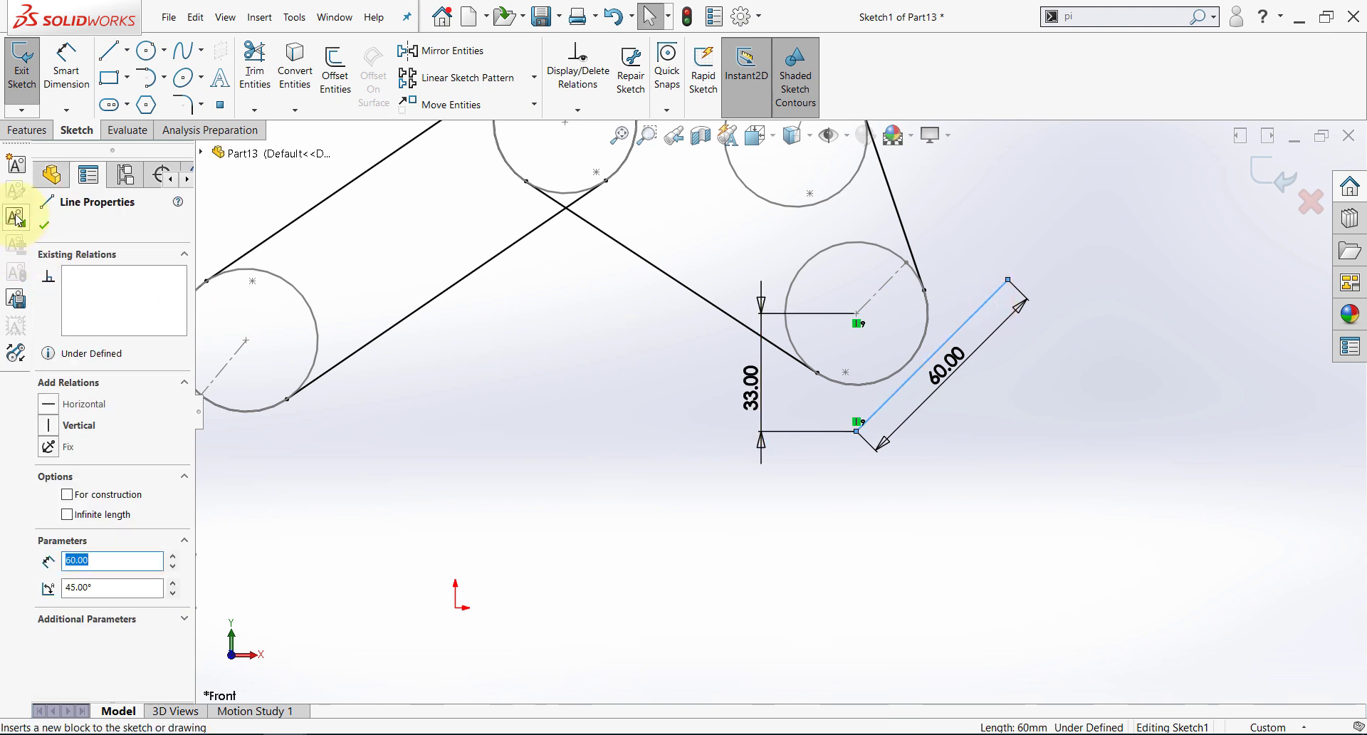
click(15, 168)
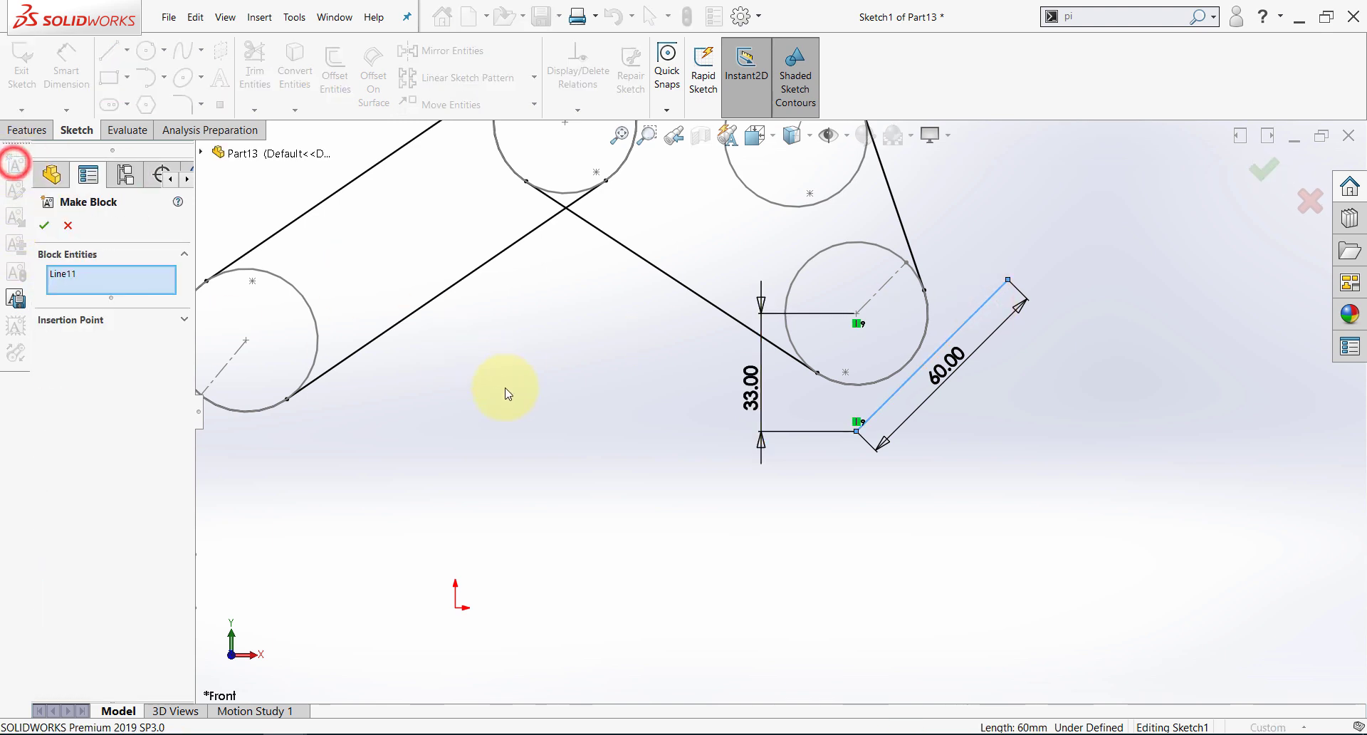
- Confirm the new block and delete the 33.00 dimension
click(43, 226)
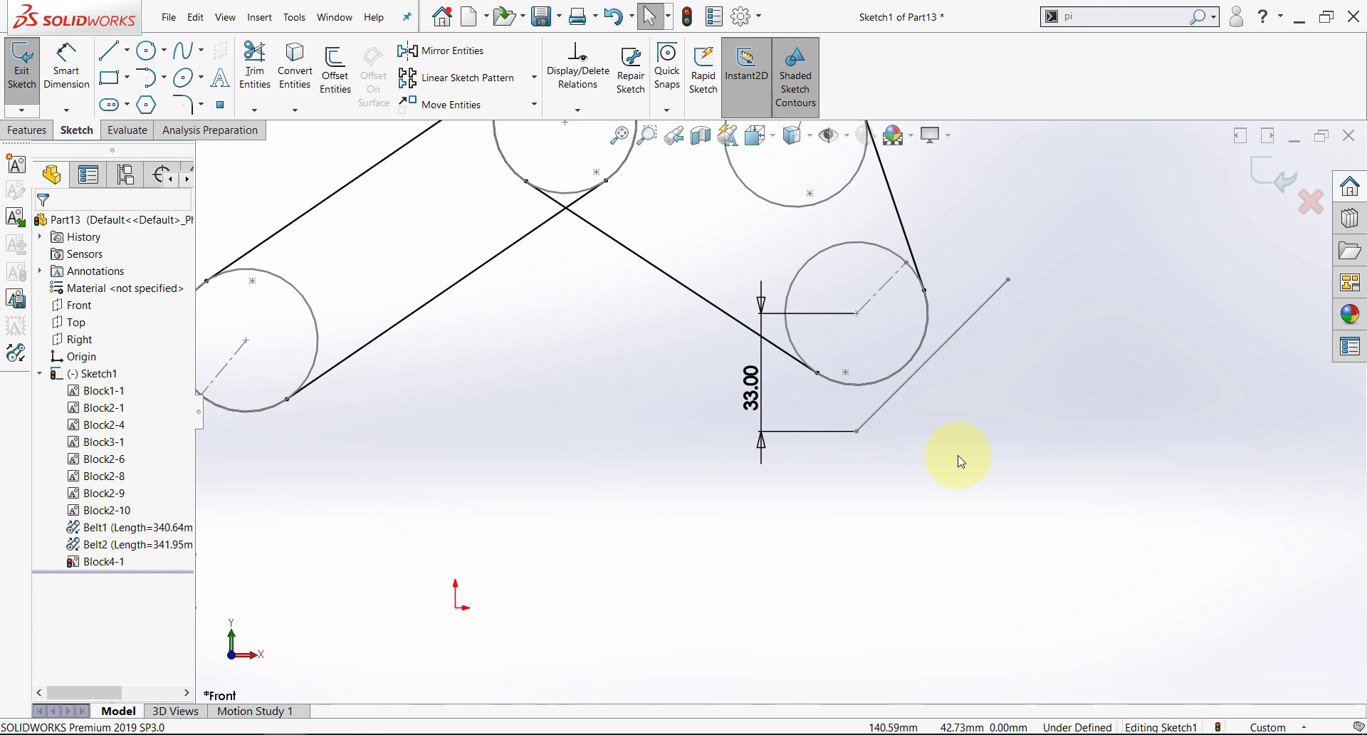
click(781, 509)
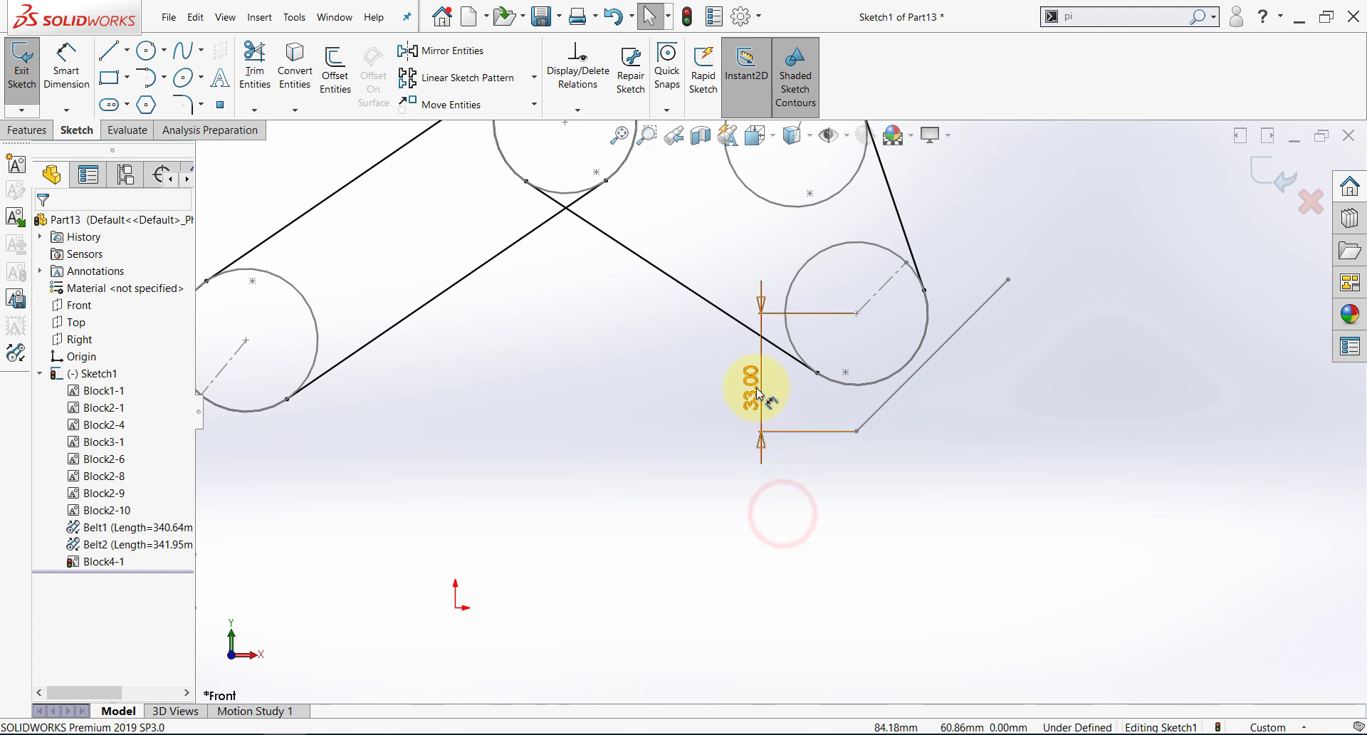
click(763, 358)
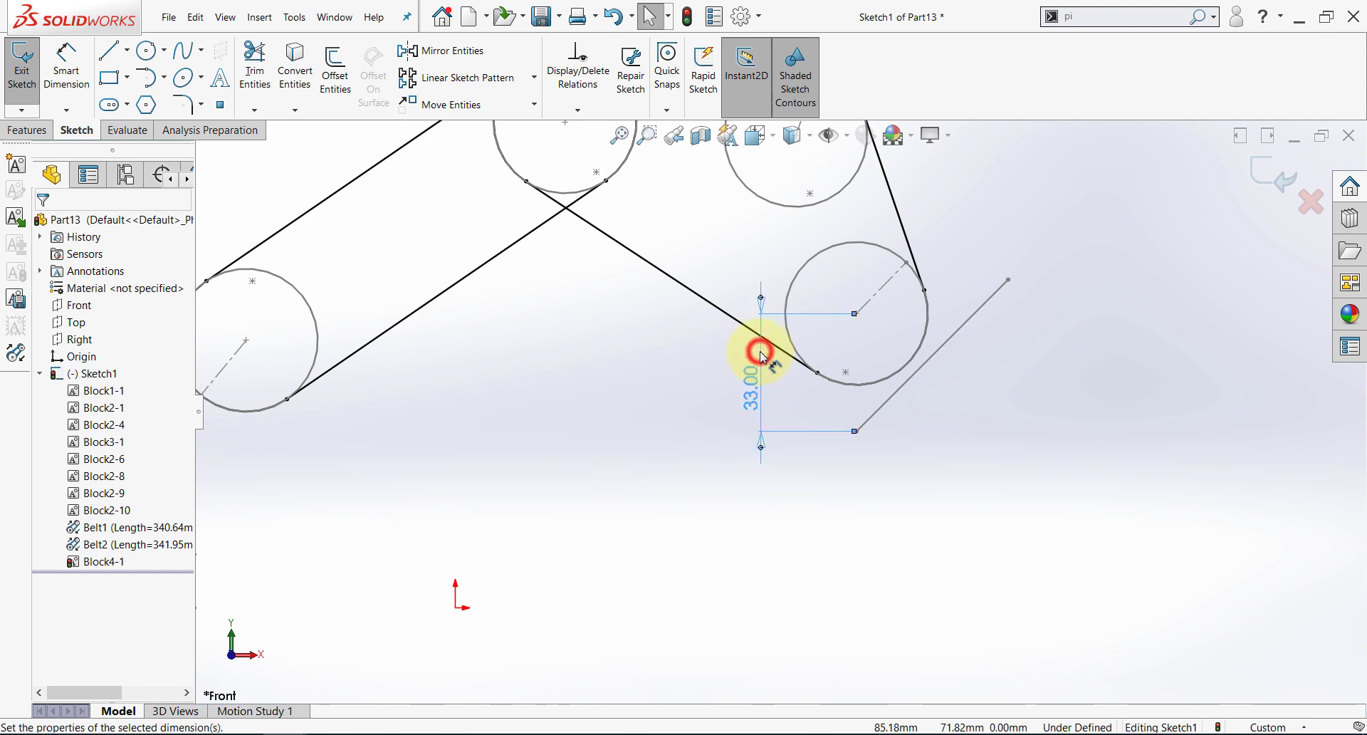
key(Delete)
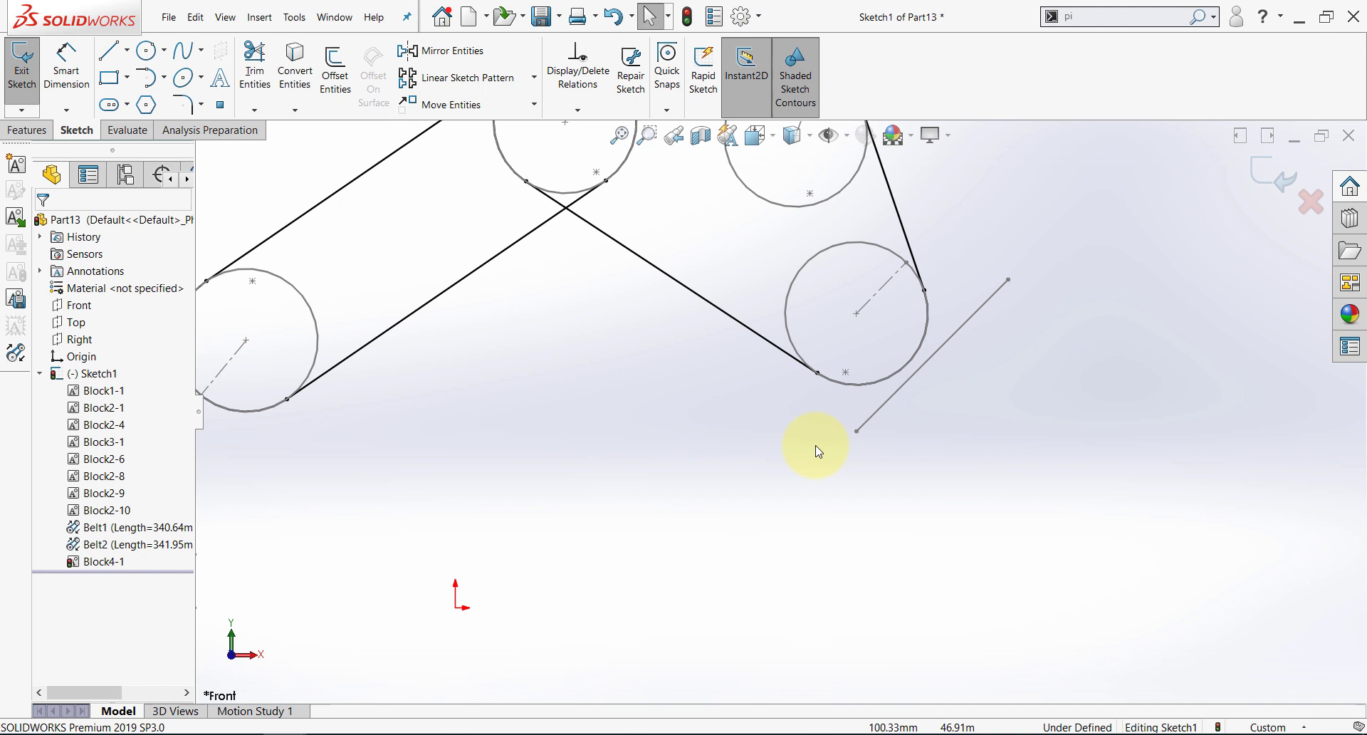
- Move the lever block slightly lower and fix it in place
click(858, 434)
drag(858, 433, 826, 477)
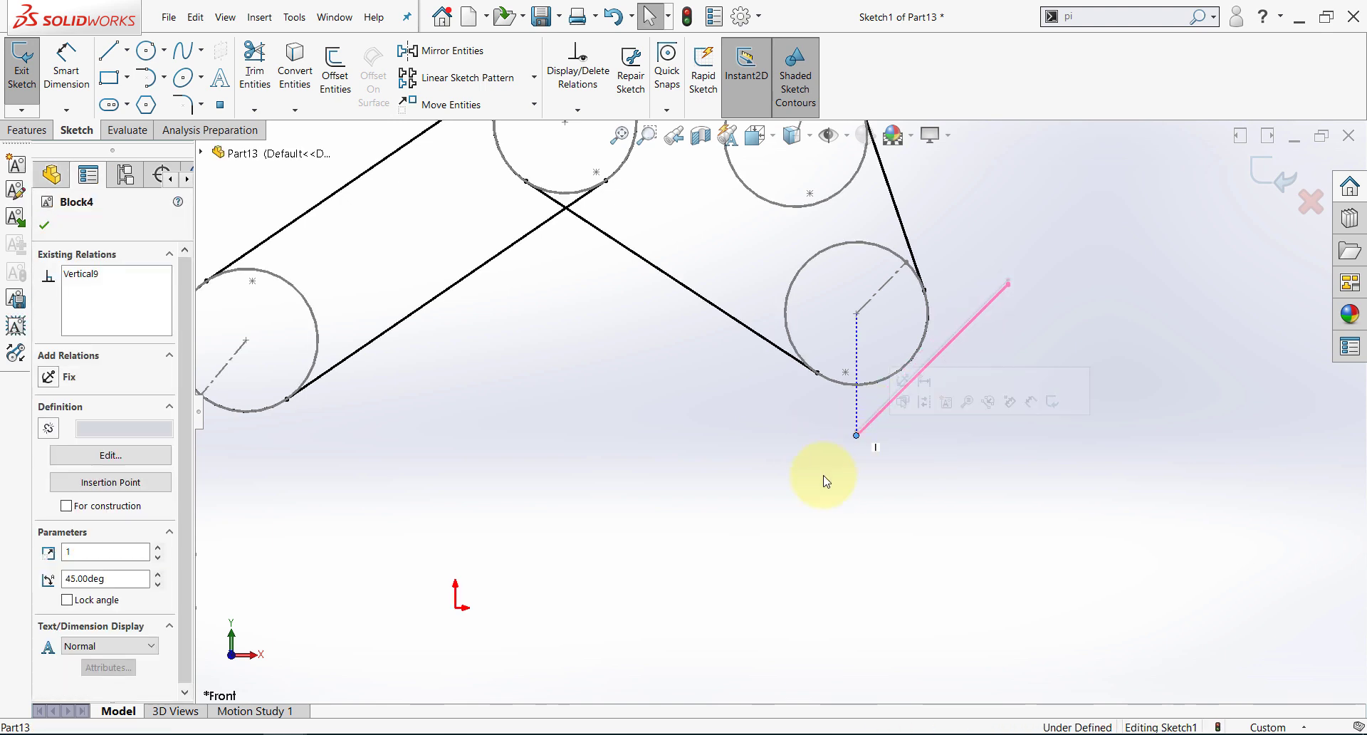
click(824, 473)
click(859, 438)
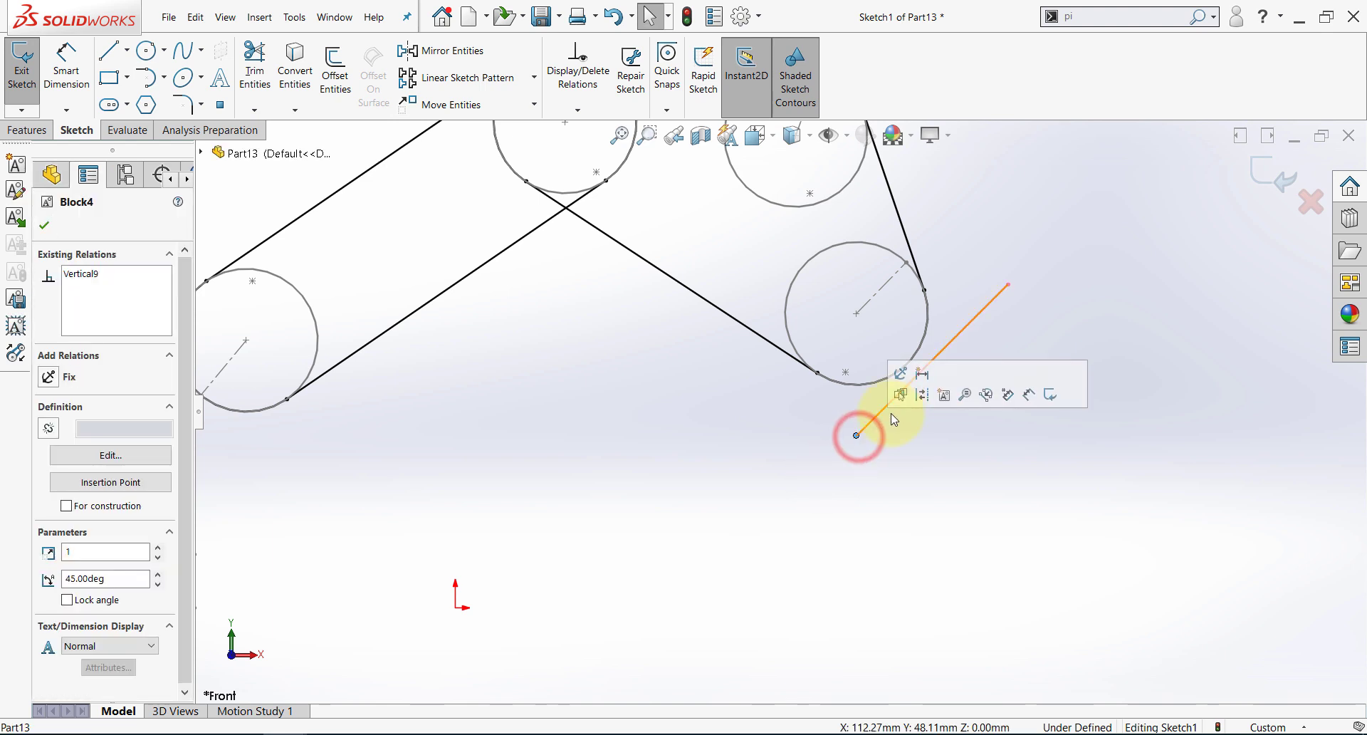
click(901, 378)
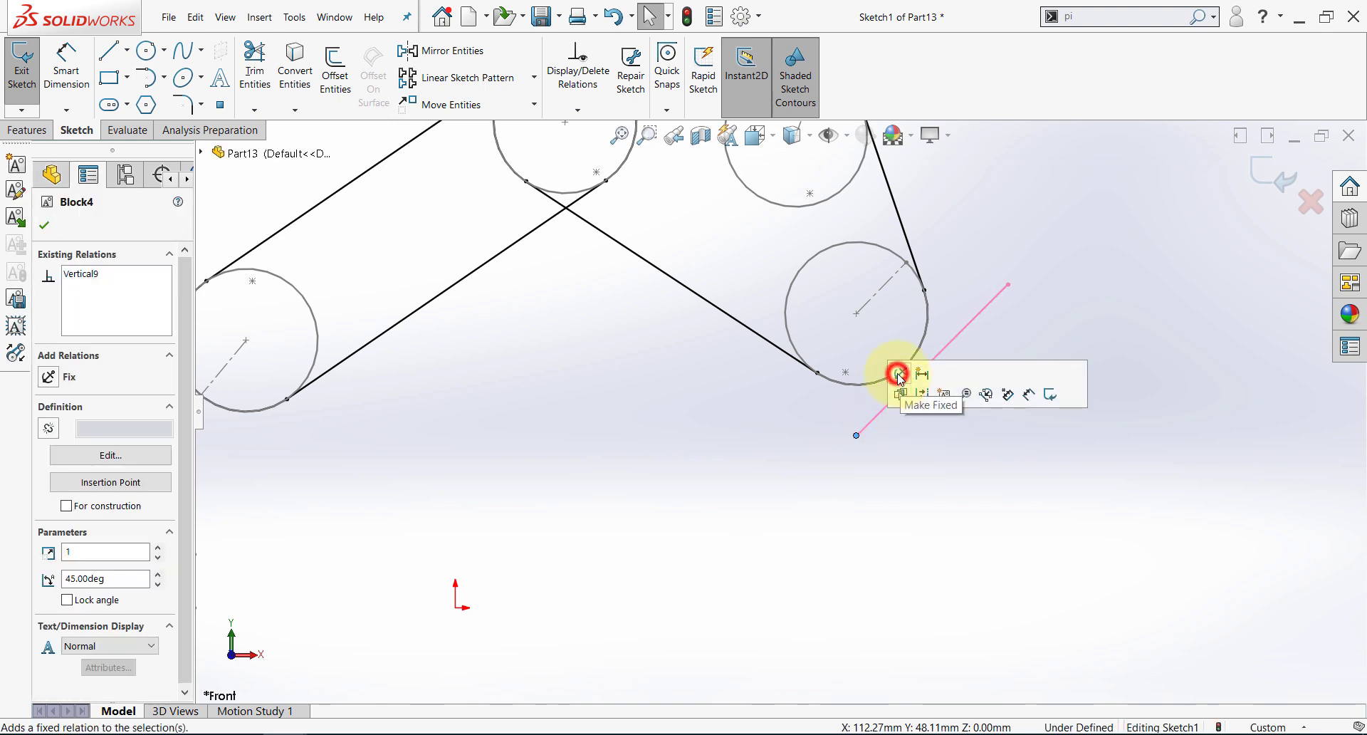
click(916, 504)
- Make the lever line coincident with the rim point of pulley Block2-9
click(896, 396)
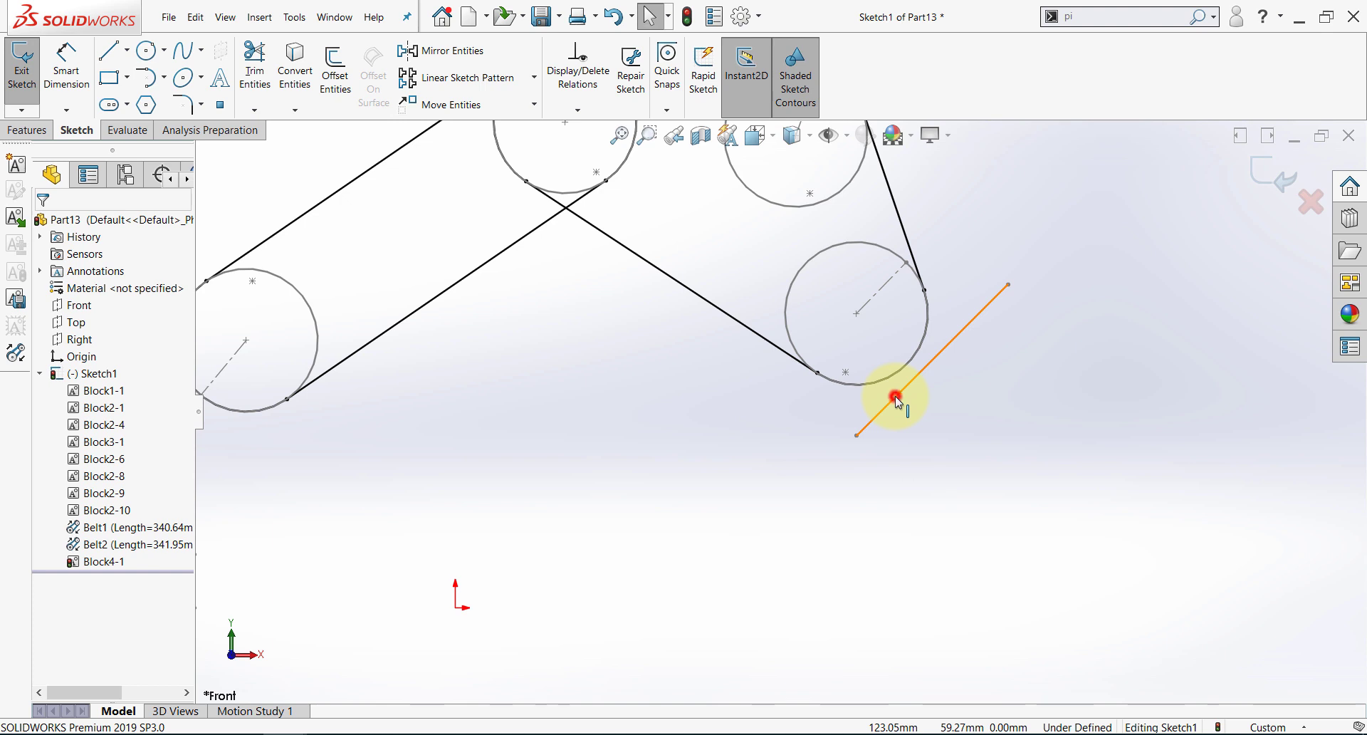
ctrl+click(846, 372)
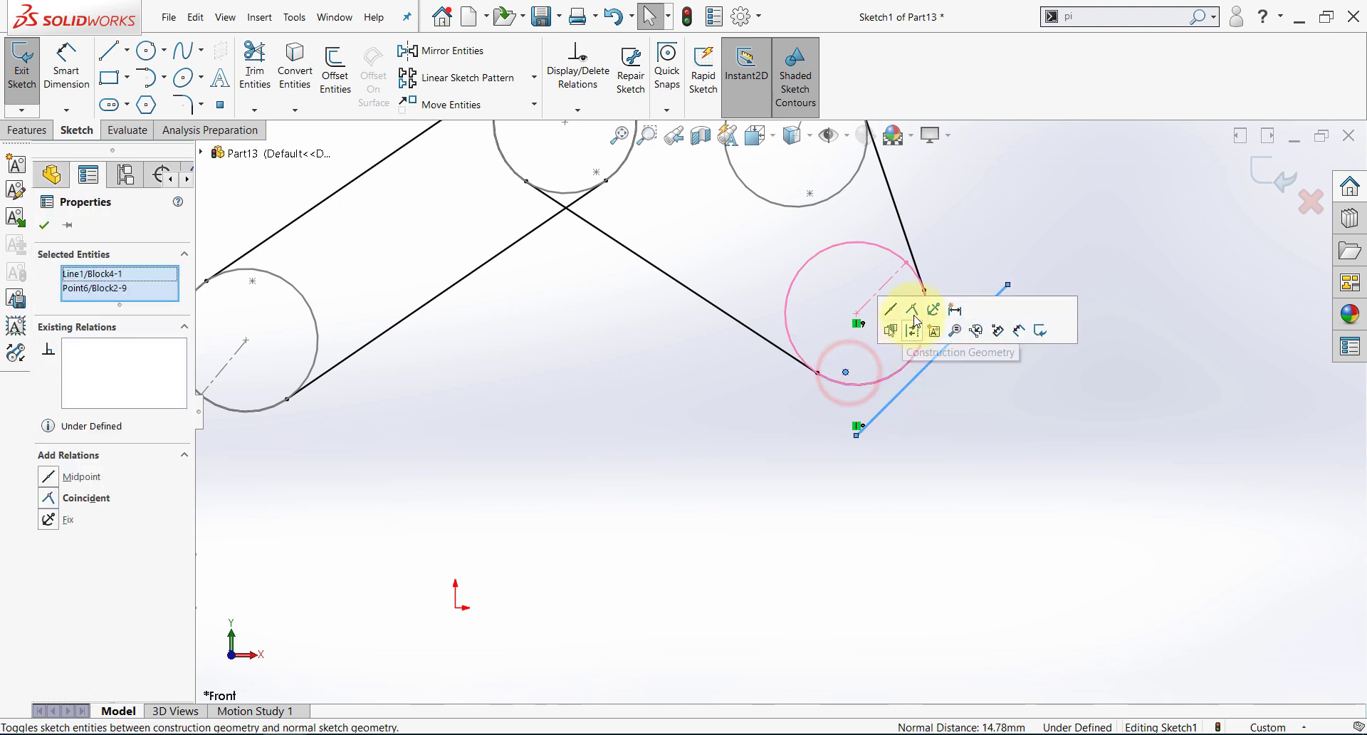
click(913, 309)
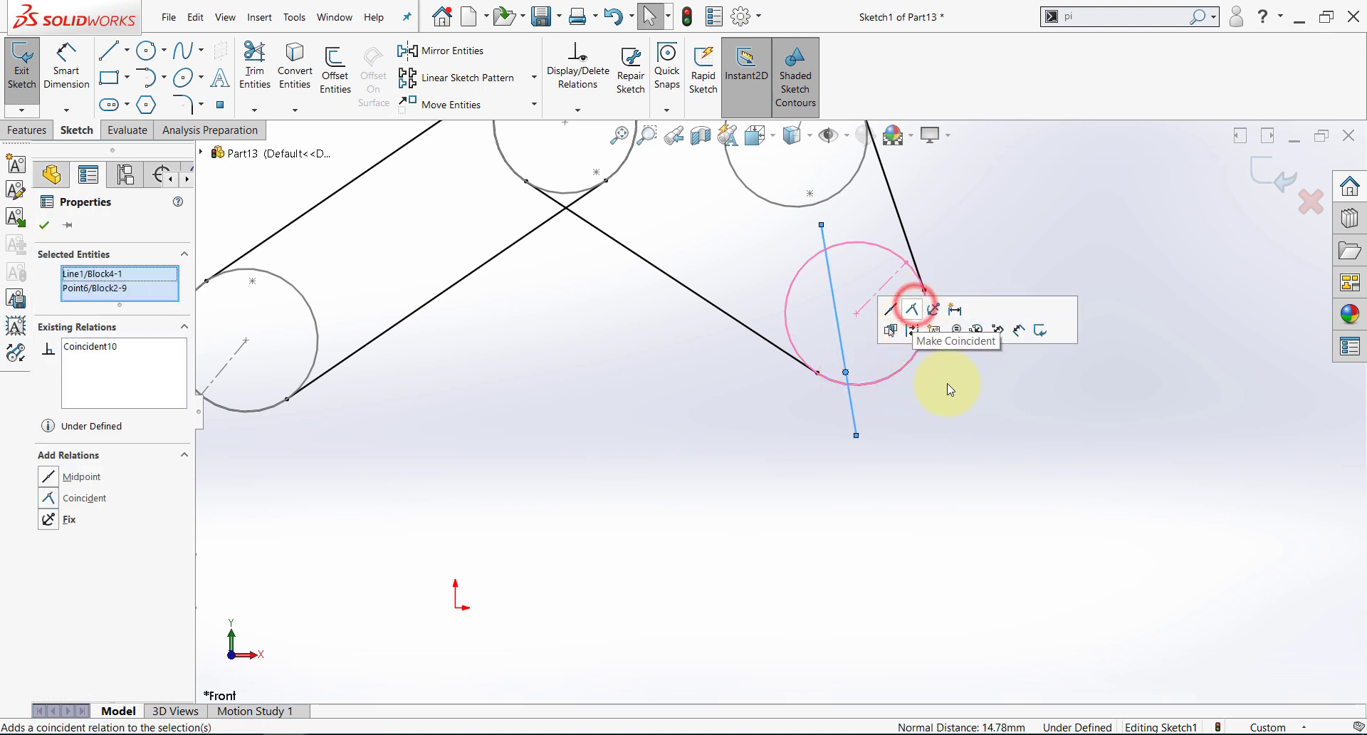
click(1063, 460)
- Drag the rack bar left and right to check that pulley Block2-9 and lever Block4-1 follow
key(f)
scroll(783, 491, up, 3)
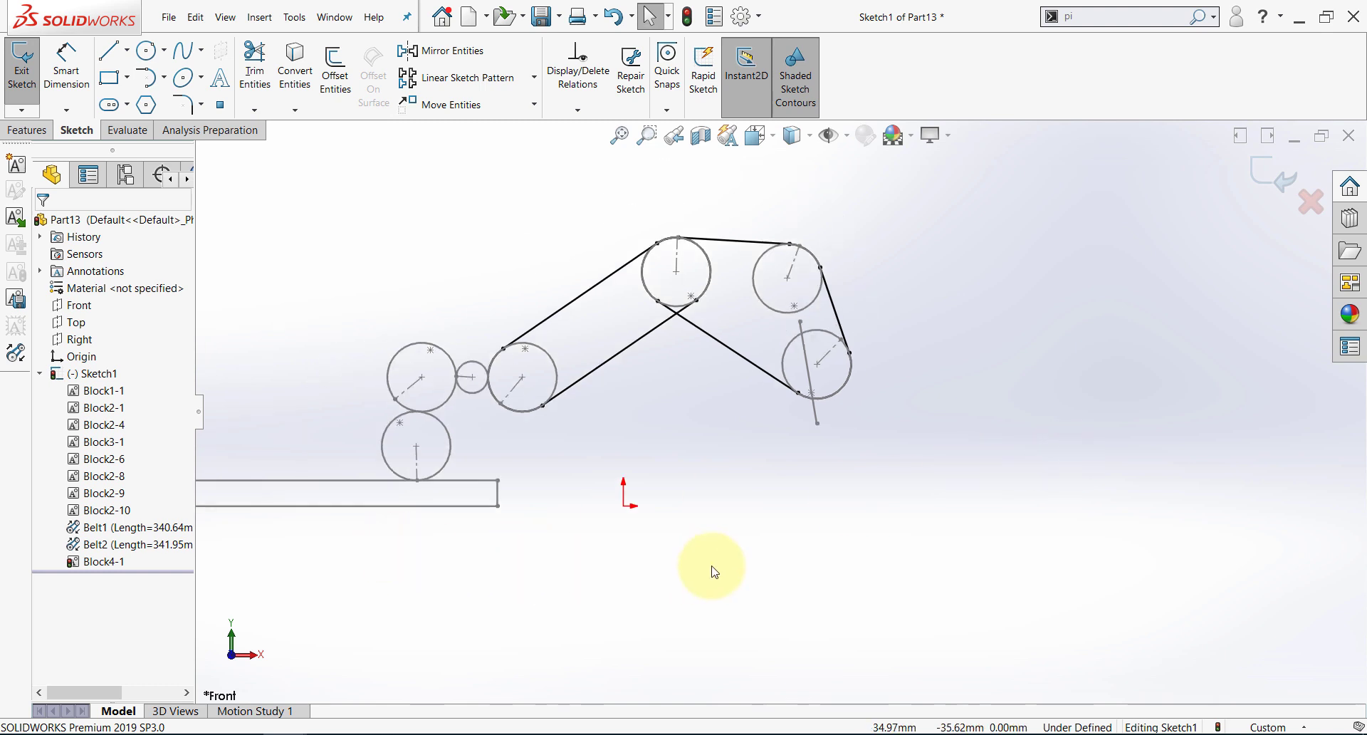
scroll(606, 534, up, 2)
drag(550, 470, 586, 482)
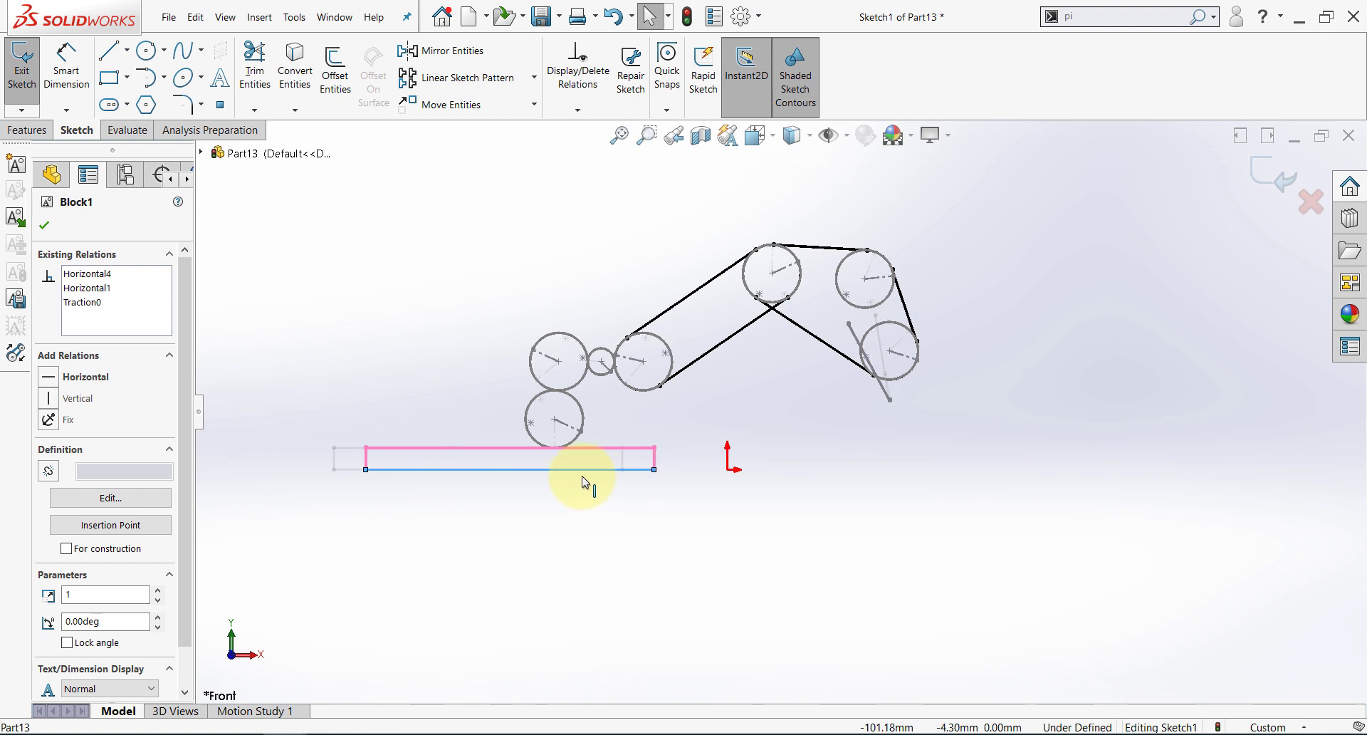
click(539, 545)
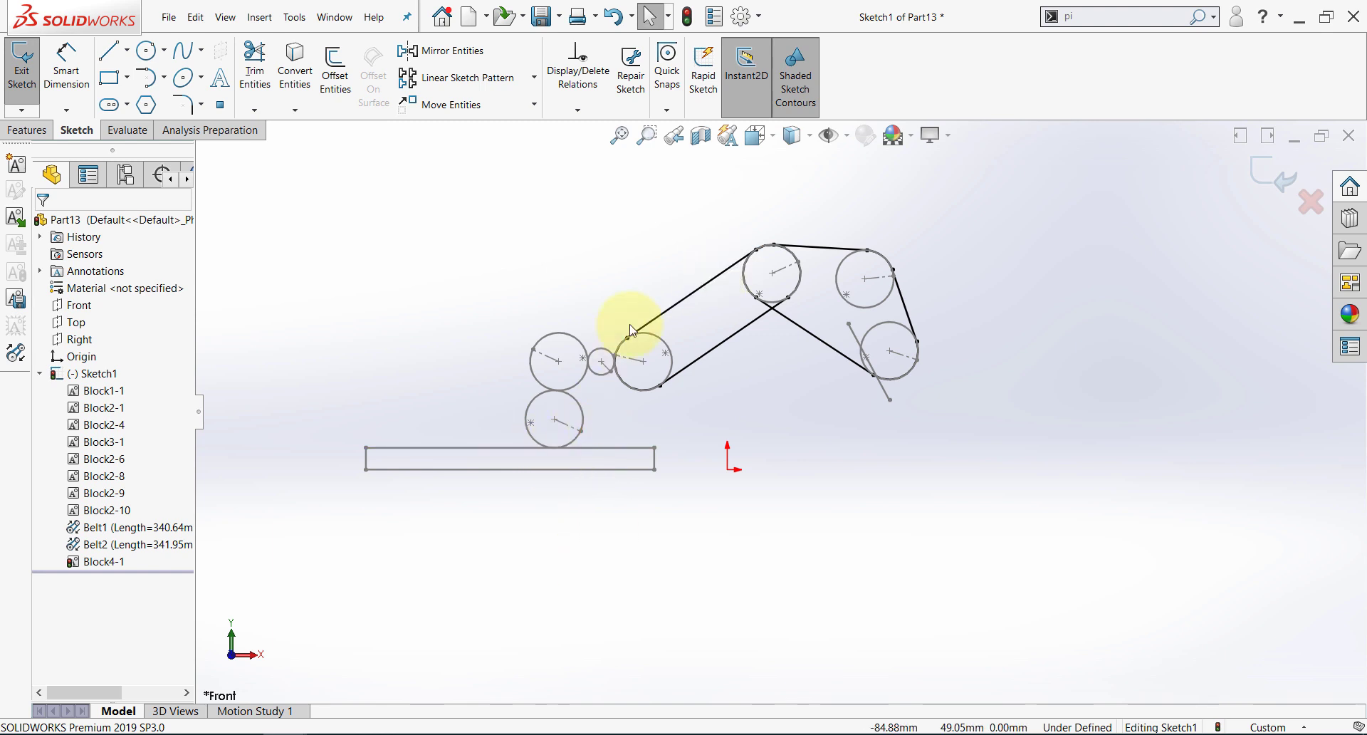
drag(593, 470, 589, 473)
click(549, 504)
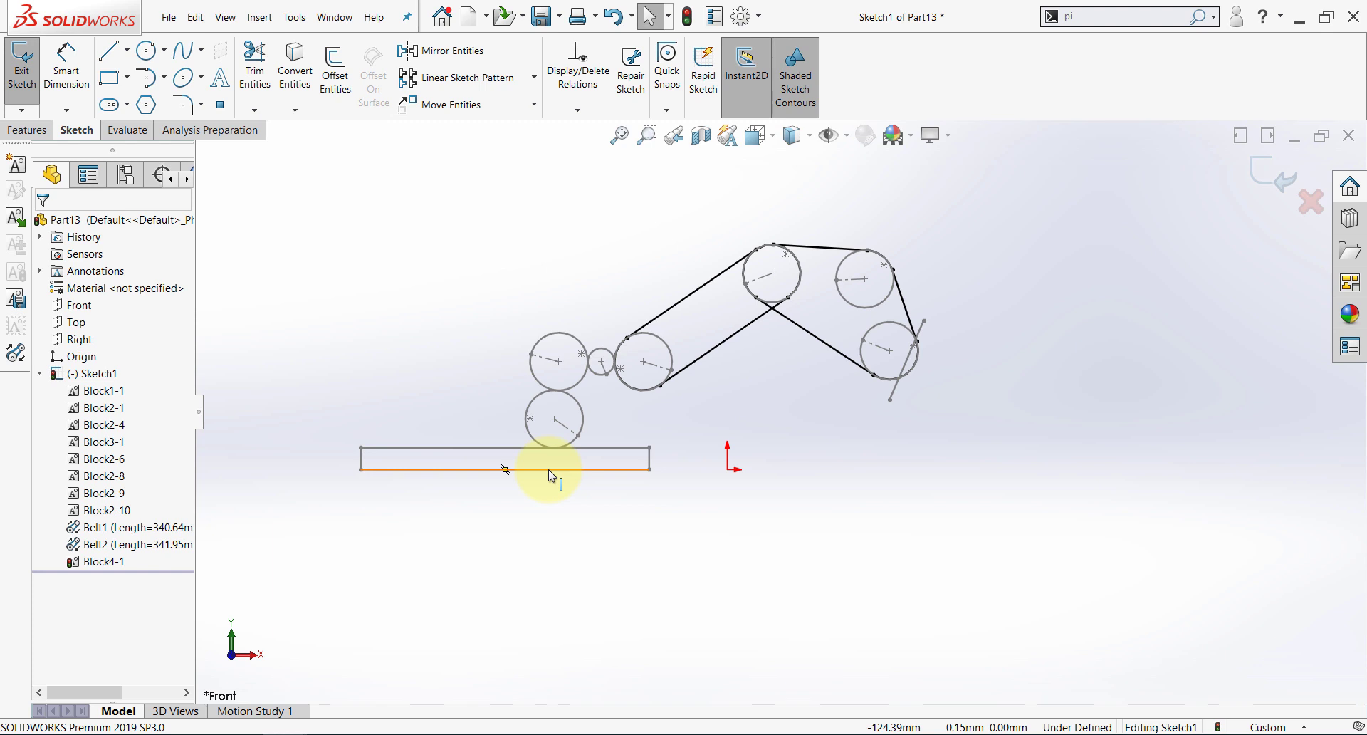
mouse_move(549, 475)
mouse_down()
mouse_move(580, 482)
mouse_move(539, 479)
mouse_up()
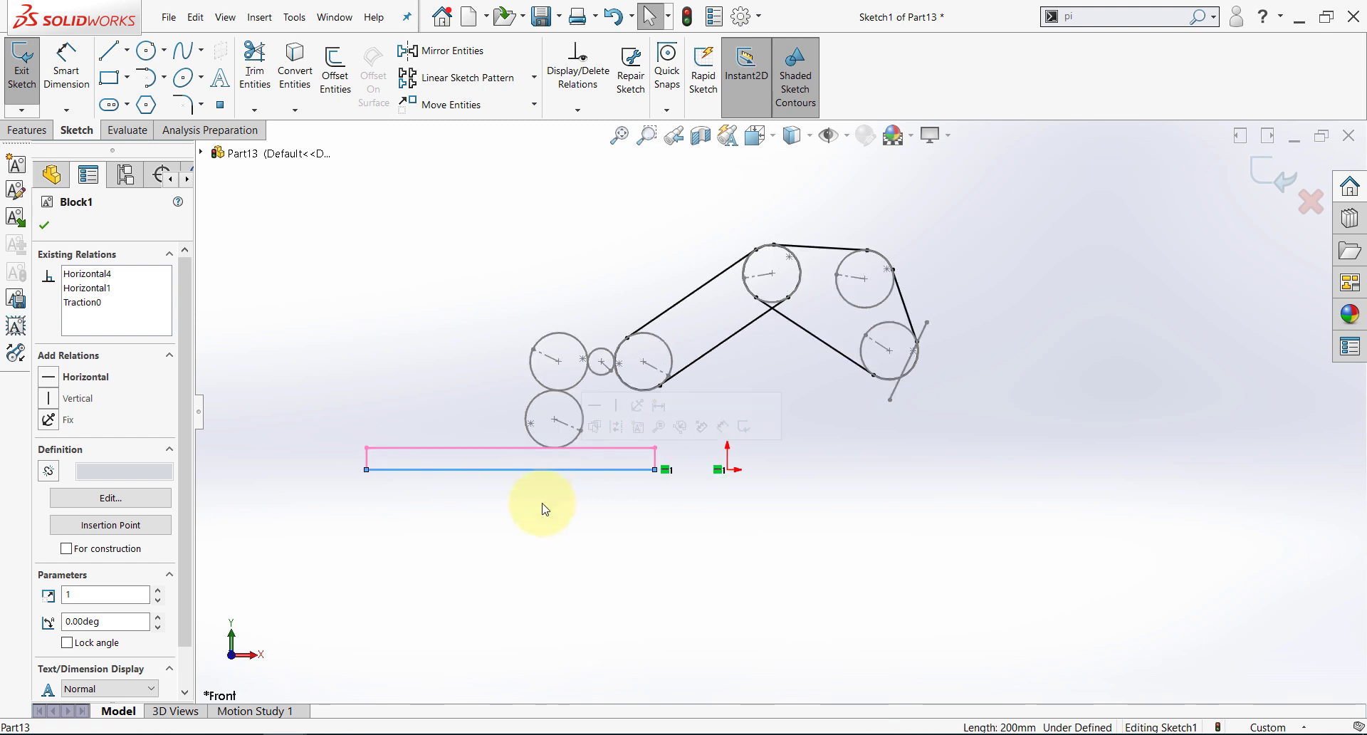
click(543, 504)
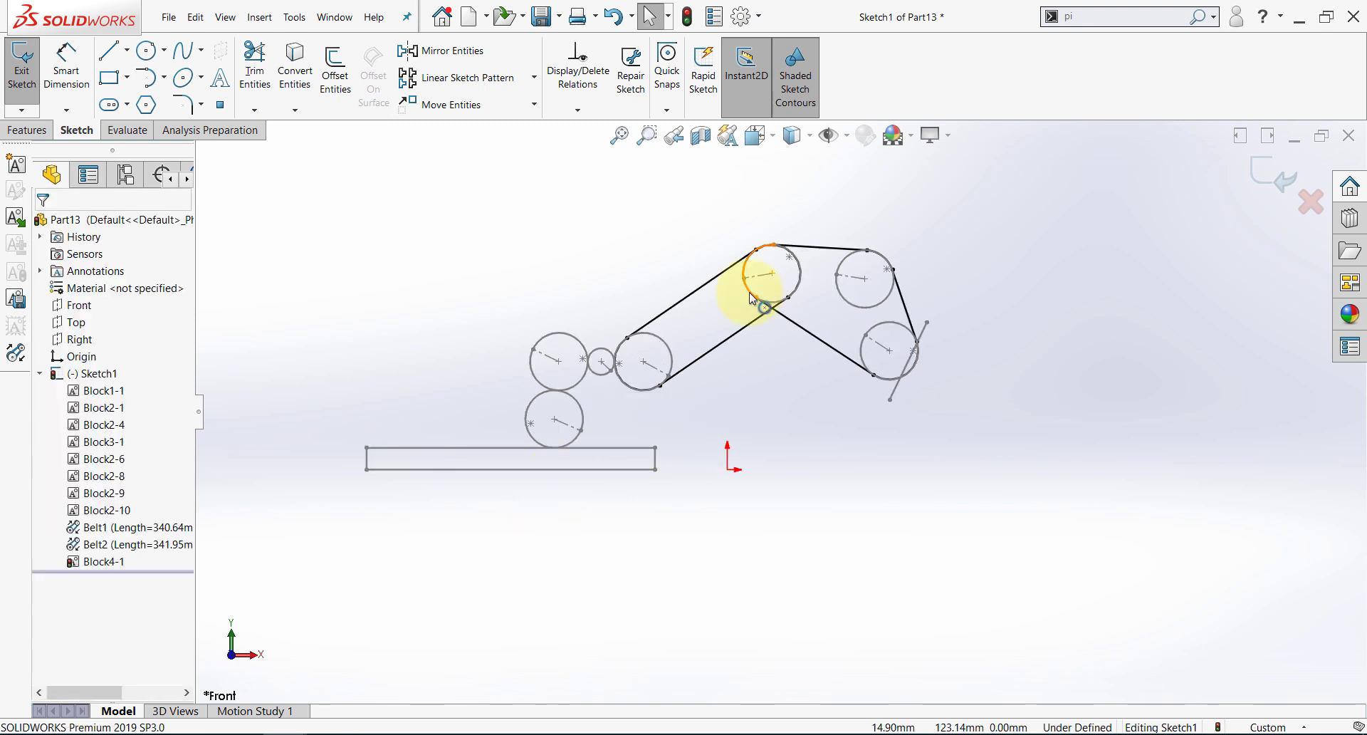